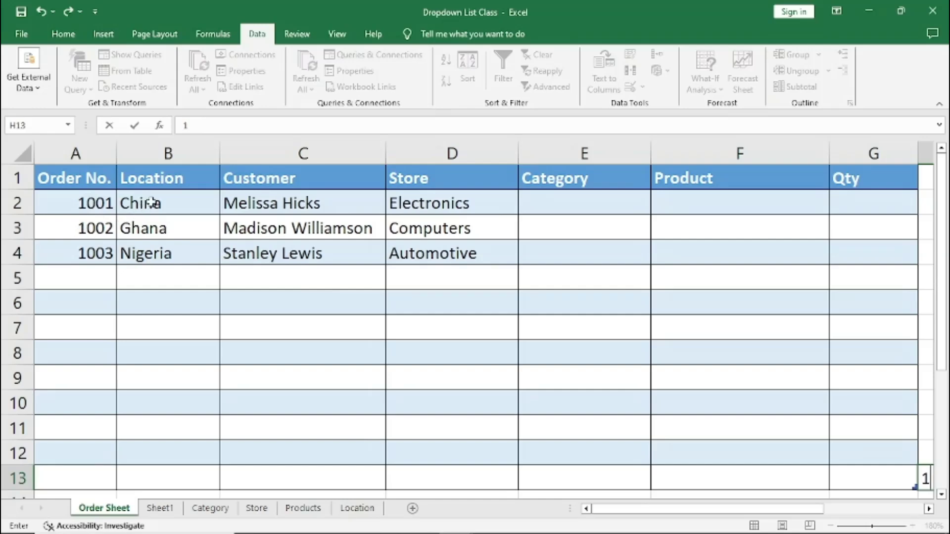
Step: Enter the next sequential order number in A5 and choose Costa Rica as the location in B5
left_click(153, 202)
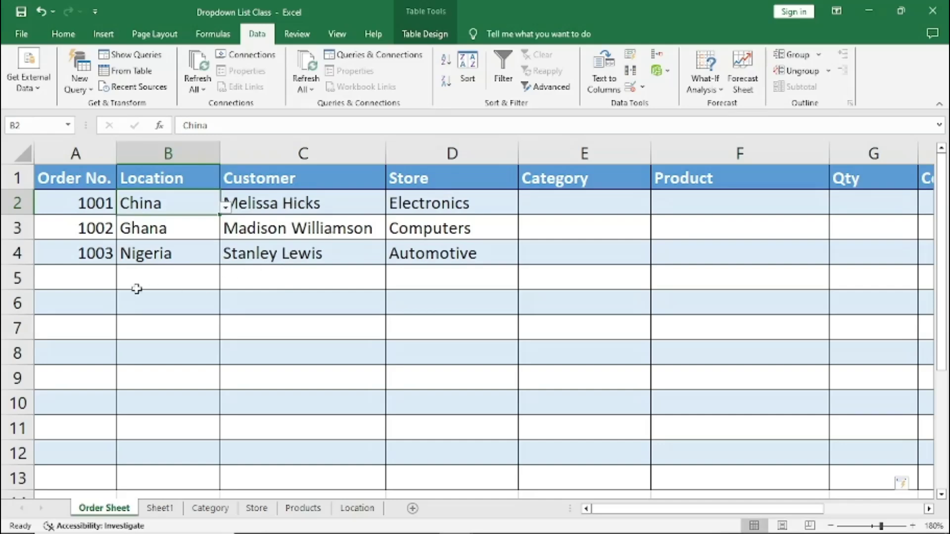
left_click(96, 278)
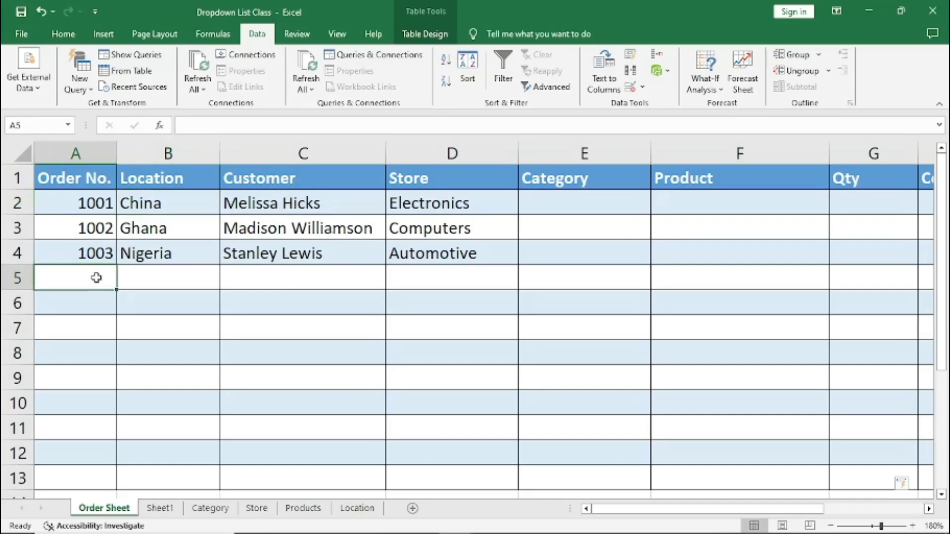
type("1")
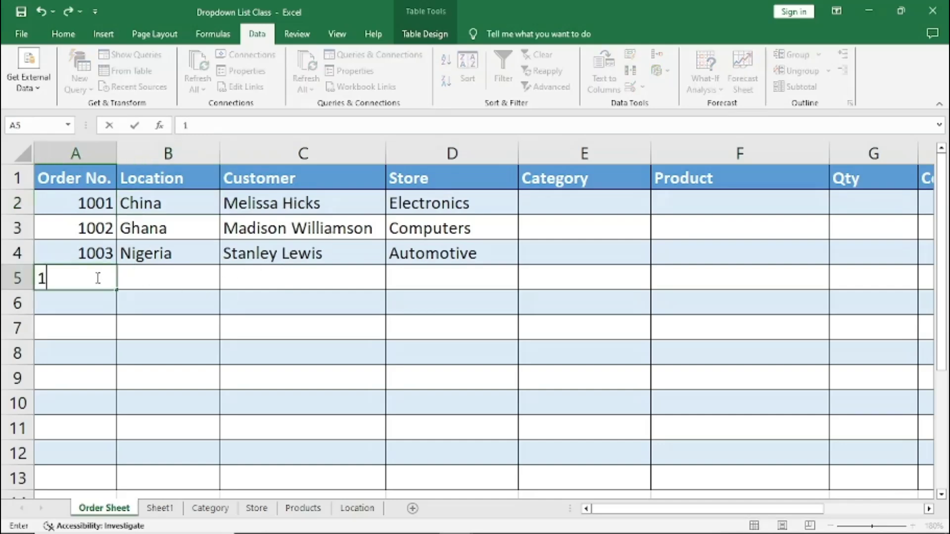
type("004")
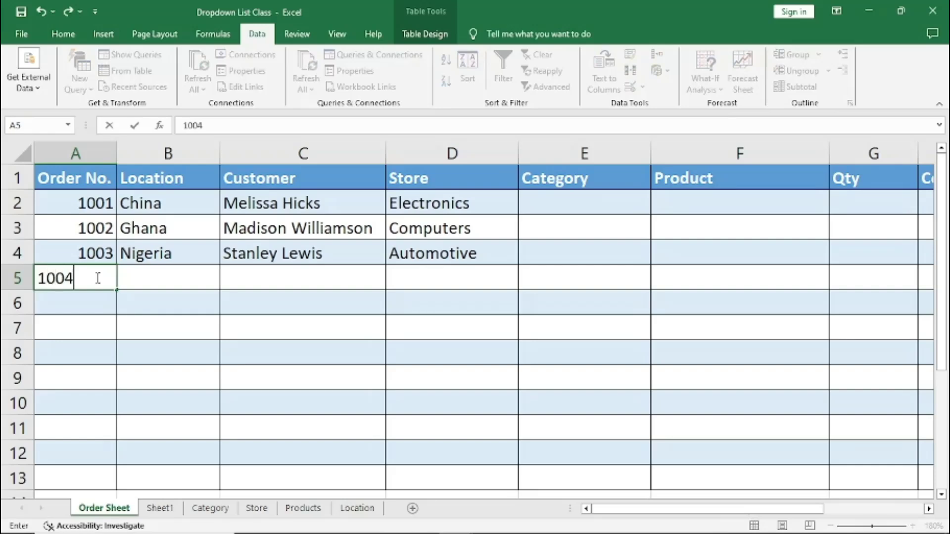
left_click(159, 275)
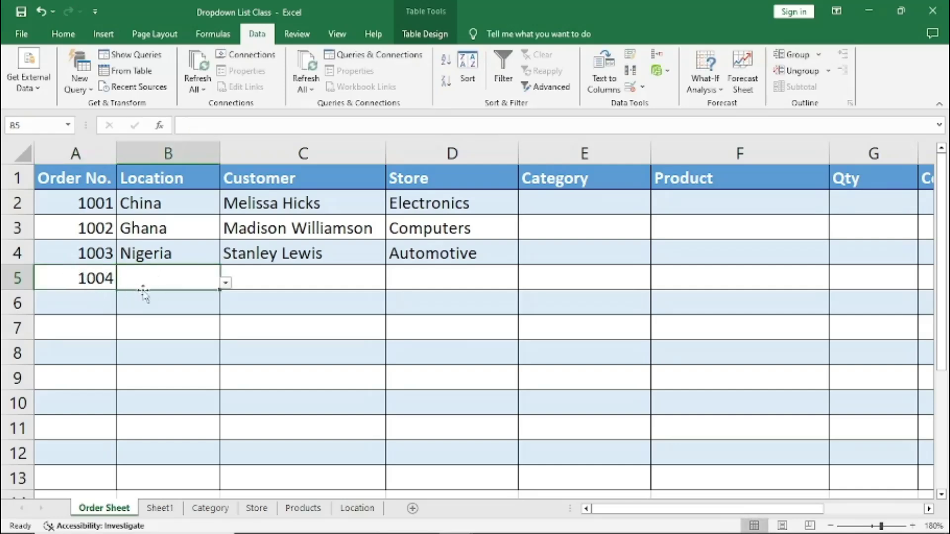
left_click(225, 283)
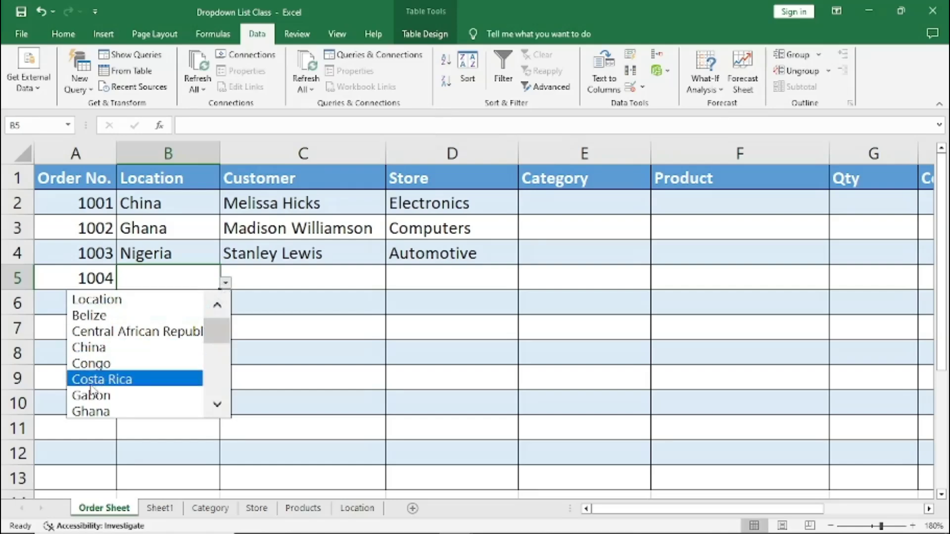
left_click(90, 385)
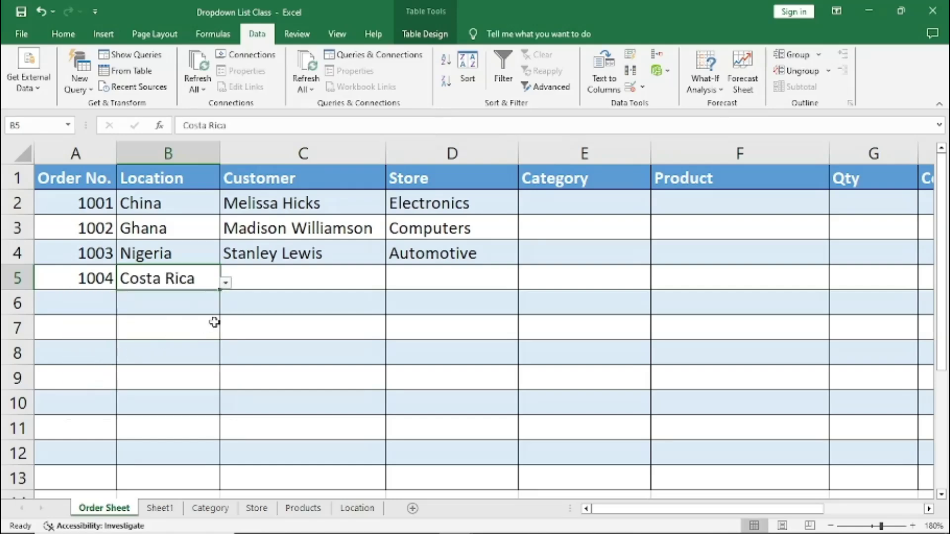
Step: Choose a customer name from the dropdown list in C5 and set the store in D5 to Arts&Crafts
left_click(270, 285)
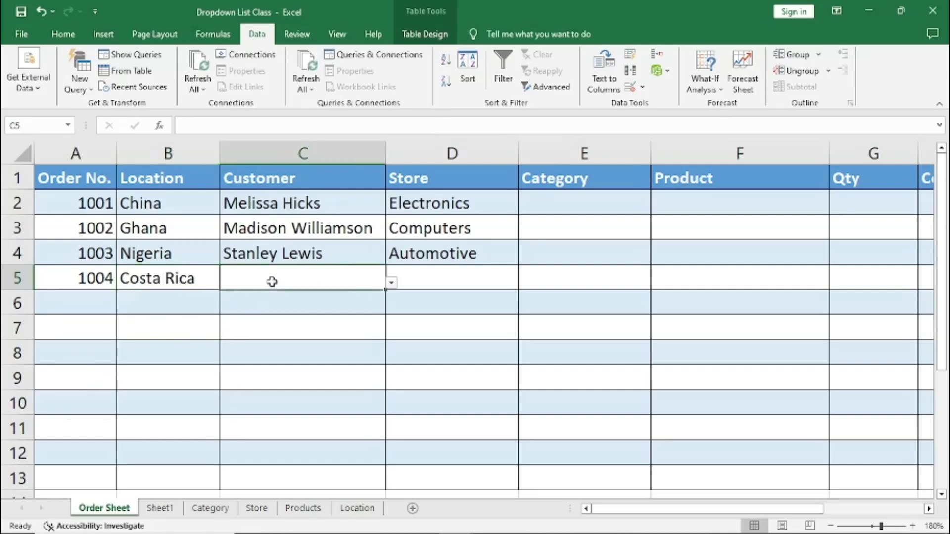
left_click(392, 284)
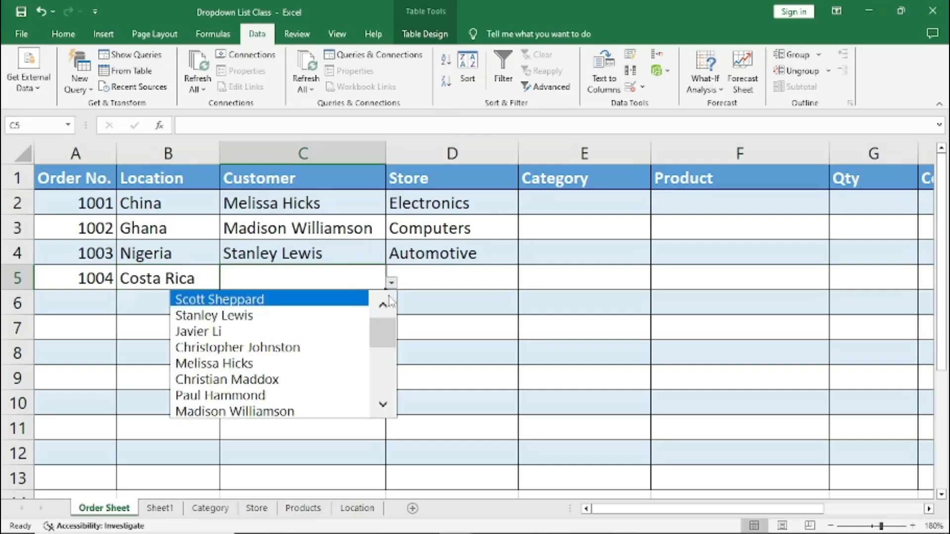
left_click_drag(385, 333, 385, 375)
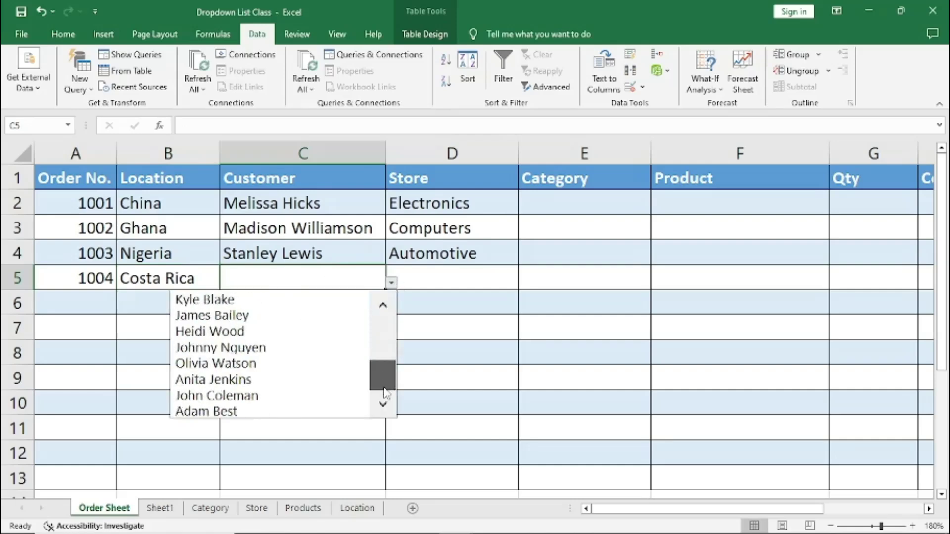
left_click(219, 383)
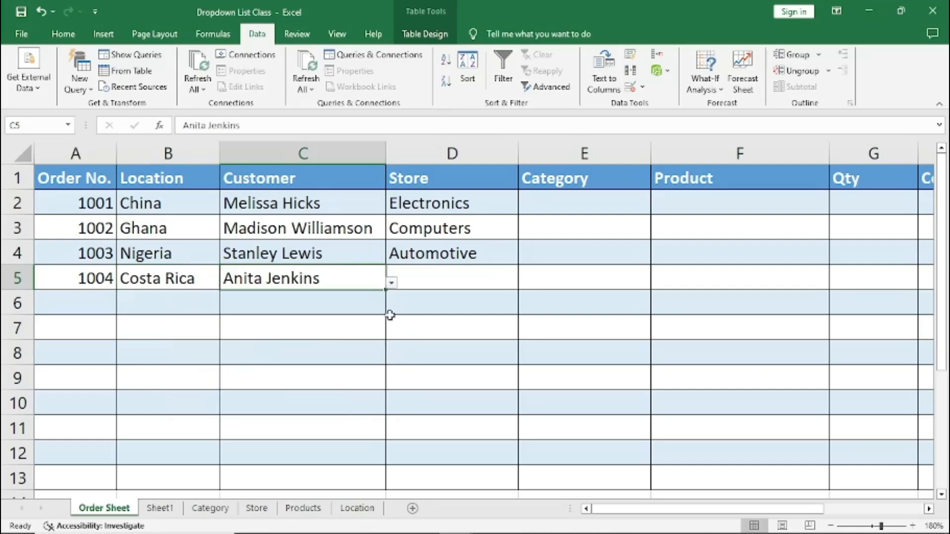
left_click(436, 281)
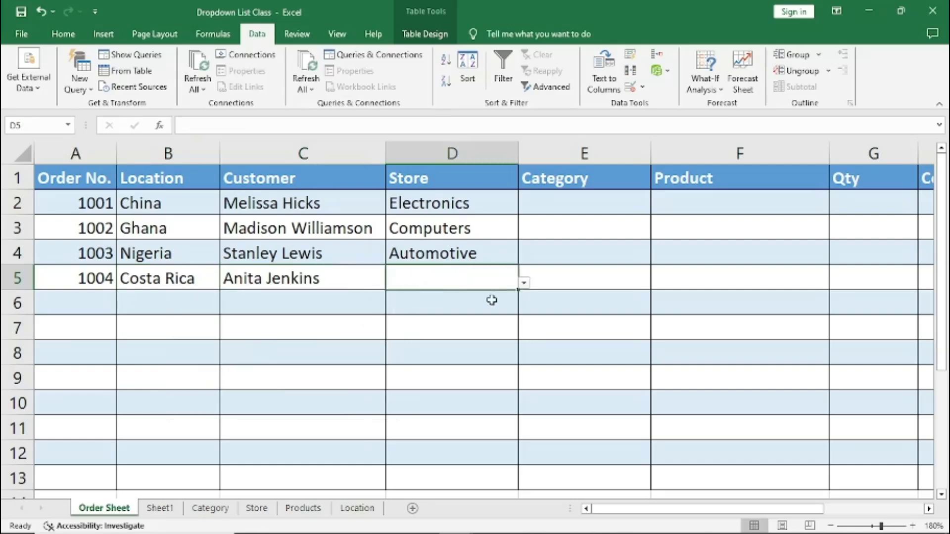
left_click(523, 284)
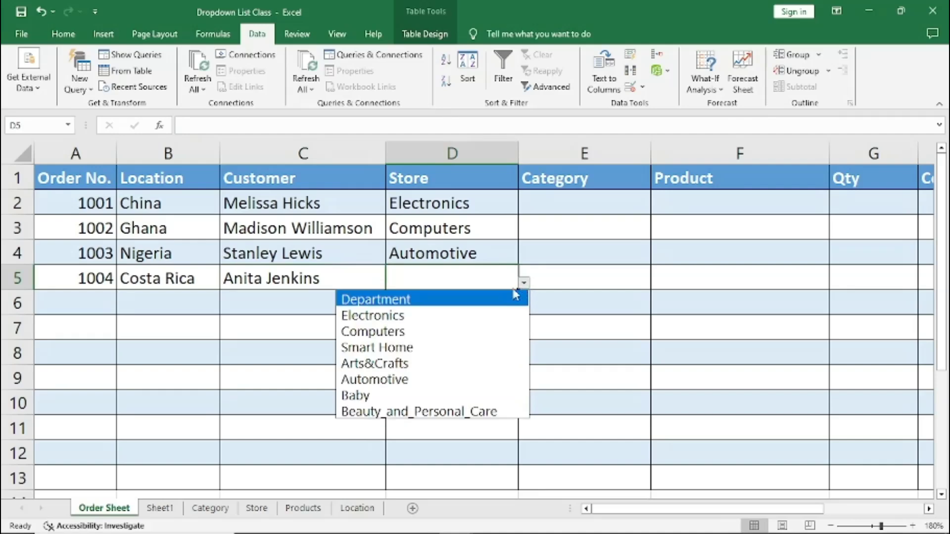
left_click(376, 364)
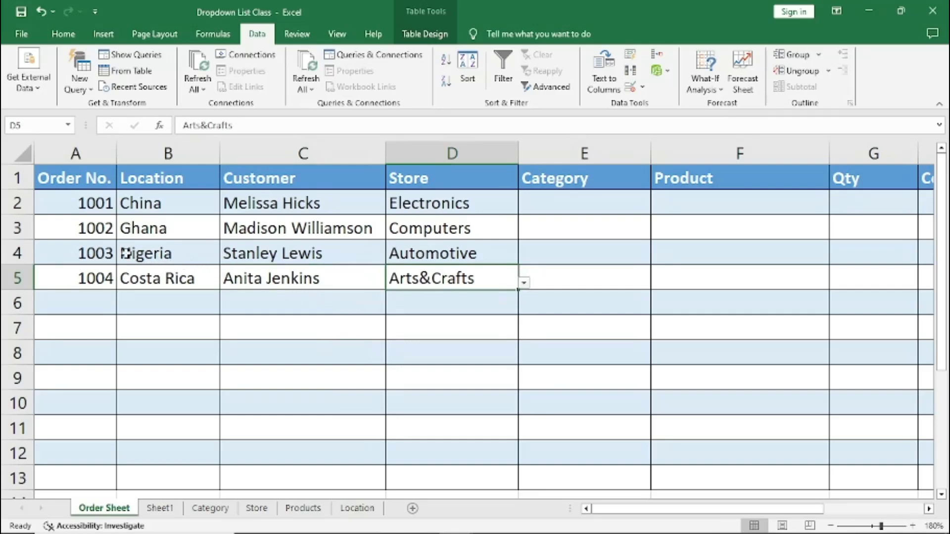
Step: Enter the next sequential order number in A6 and choose Spain as the location in B6
left_click(90, 305)
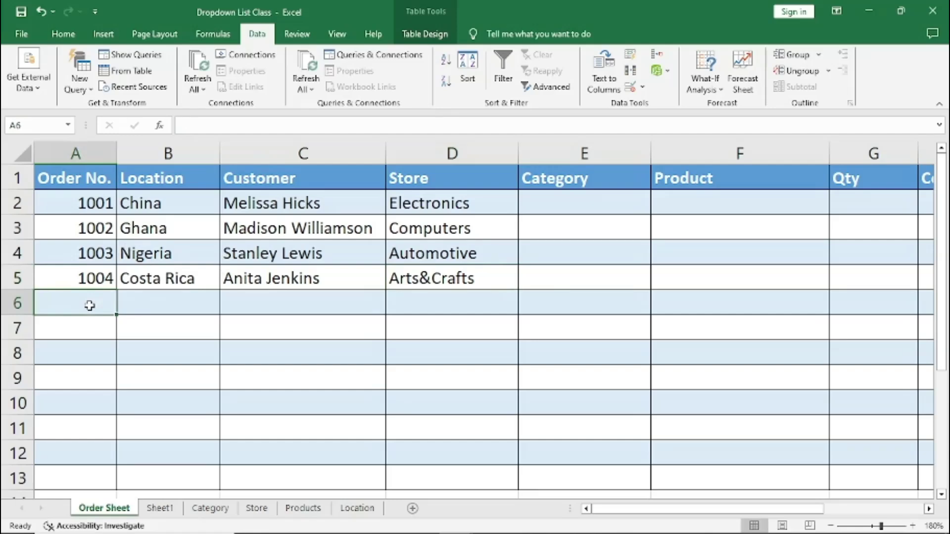
type("1005")
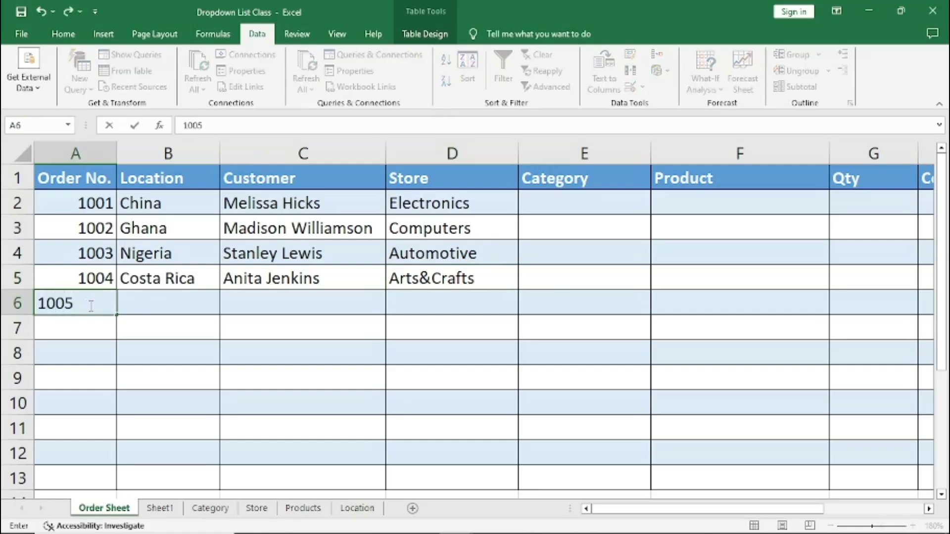
left_click(158, 301)
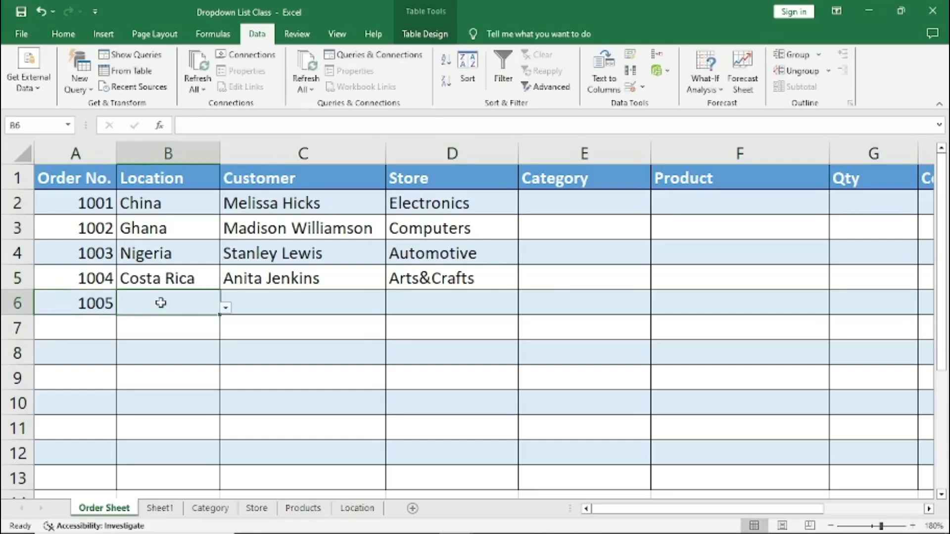
left_click(226, 310)
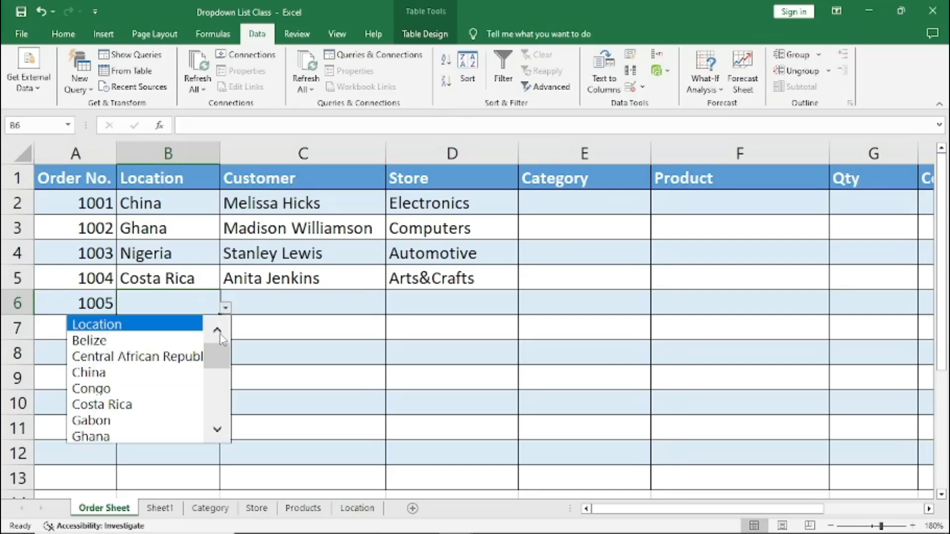
left_click_drag(216, 355, 216, 424)
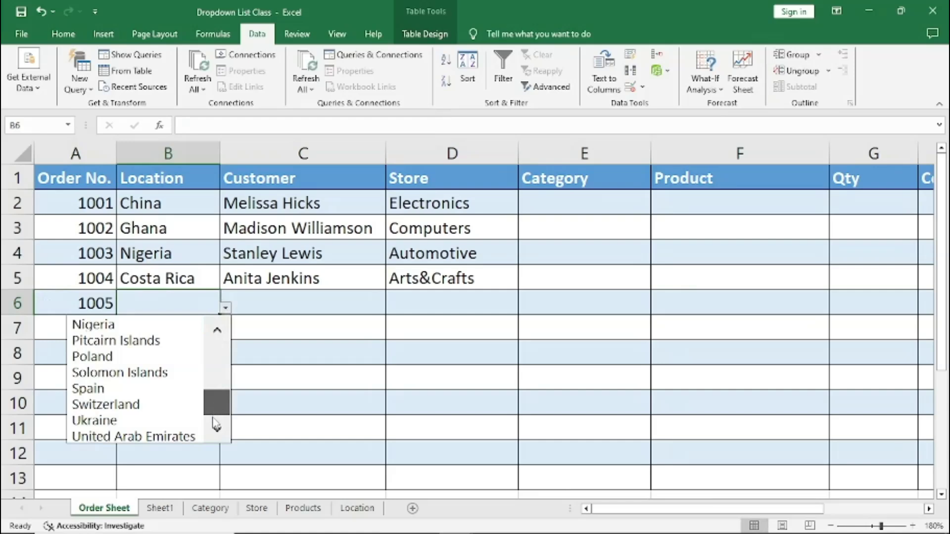
left_click(95, 388)
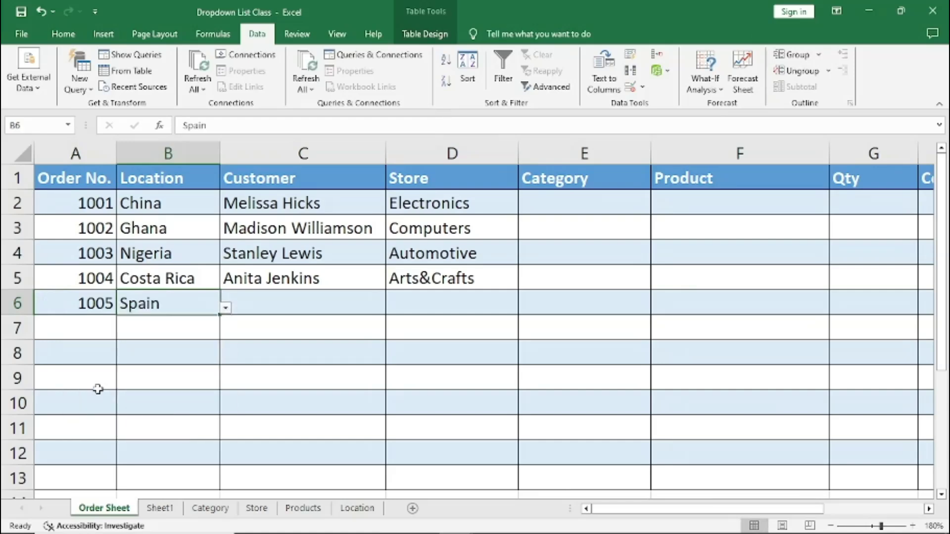
Step: Choose a customer name from the dropdown list in C6 and set the store in D6 to Smart Home
left_click(278, 303)
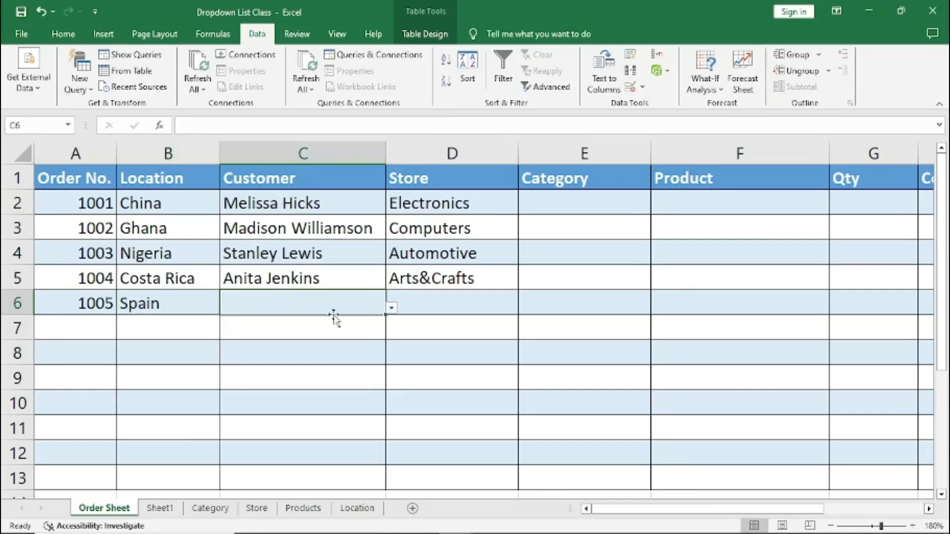
left_click(391, 309)
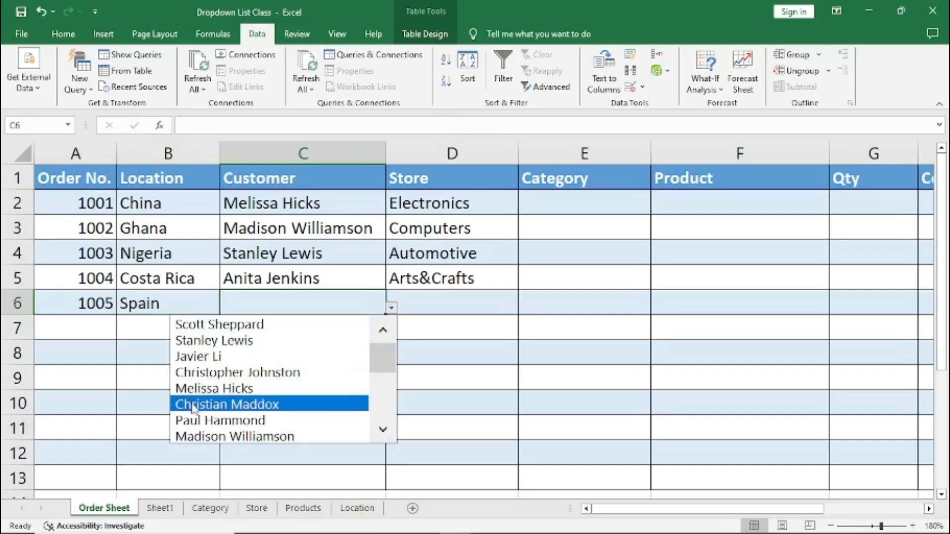
left_click(210, 405)
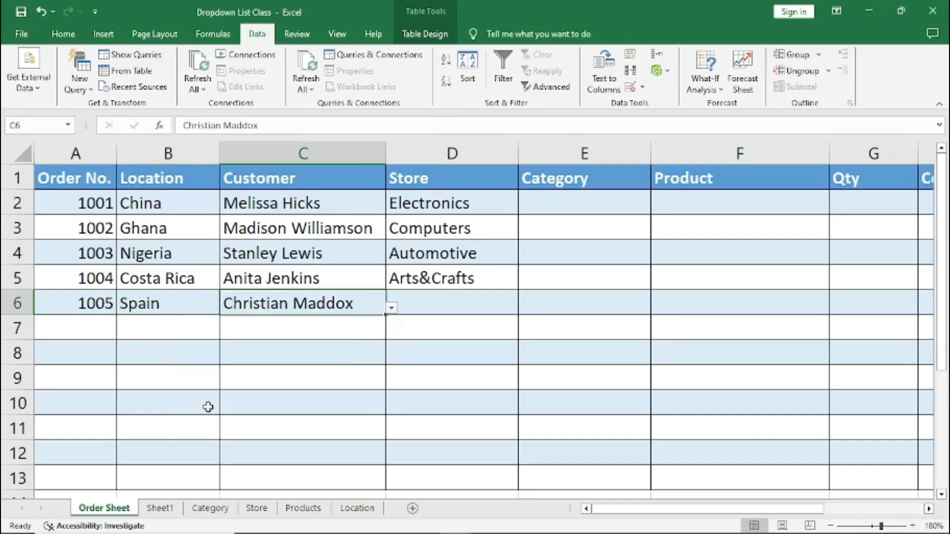
left_click(426, 306)
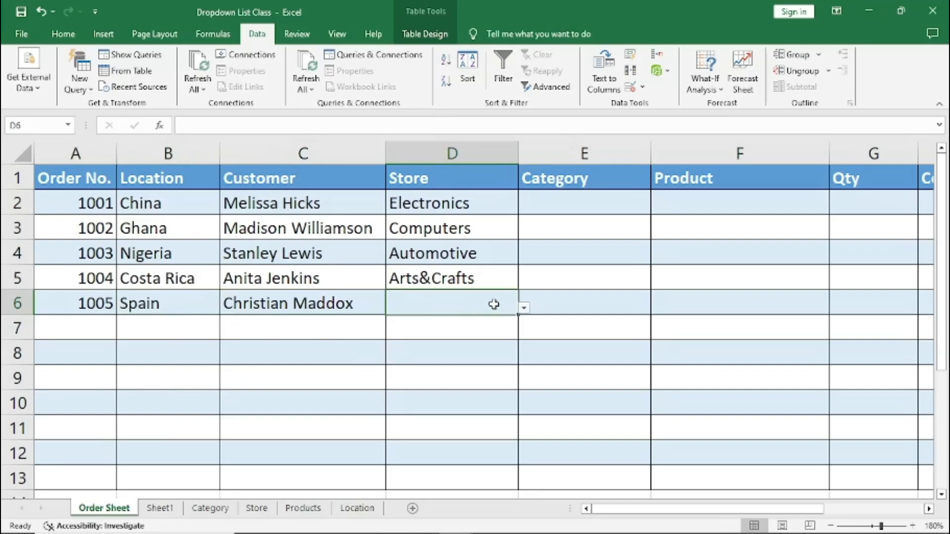
left_click(524, 307)
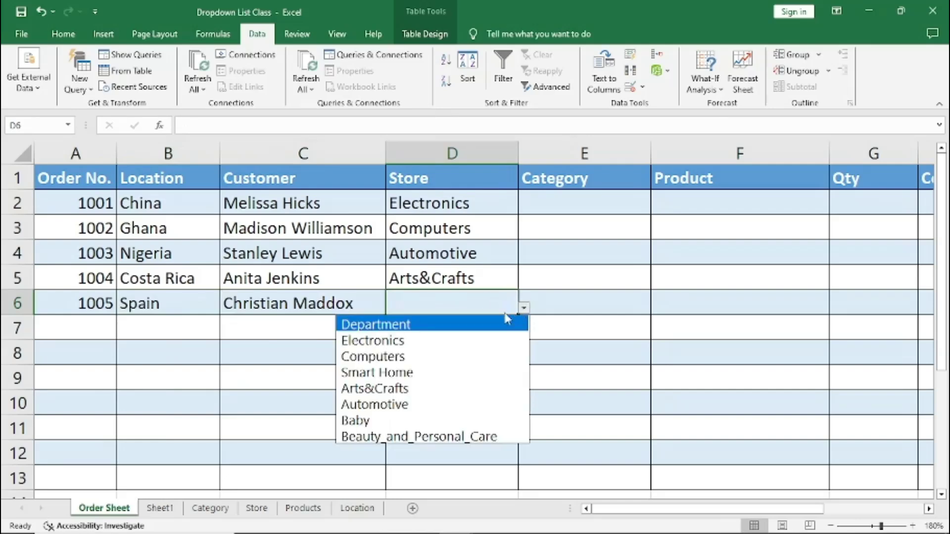
left_click(372, 375)
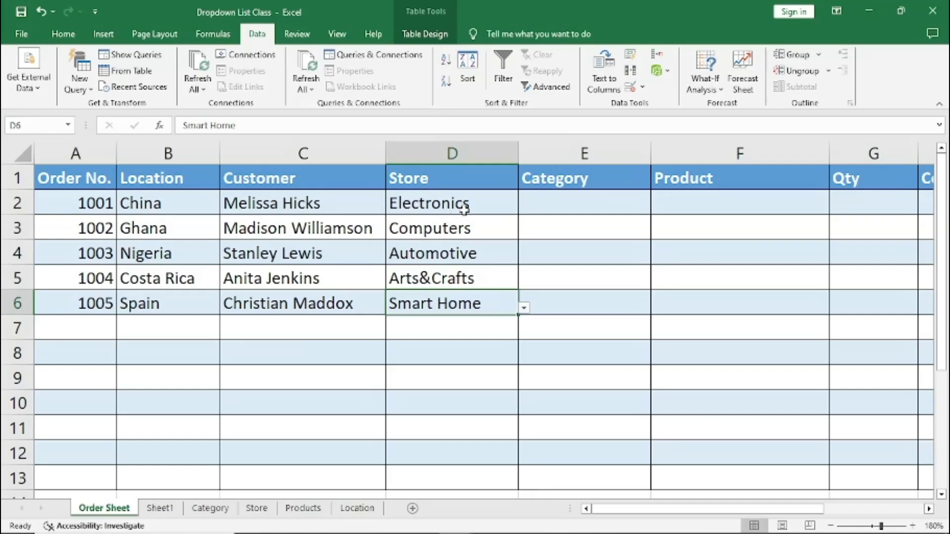
Step: Compare the Electronics store in D2 and its Category cell E2 with the Electronics entries in B2:B11 of the Category sheet
left_click(419, 206)
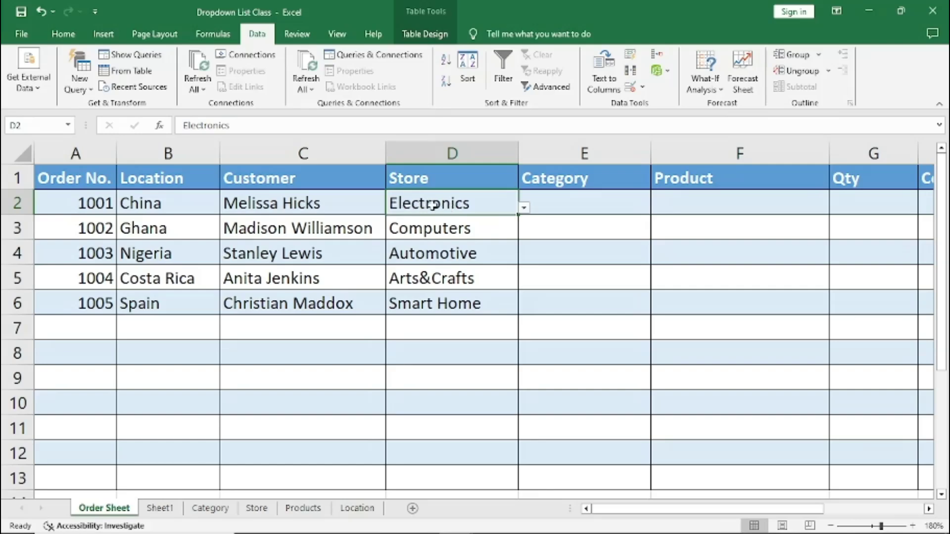
left_click(577, 204)
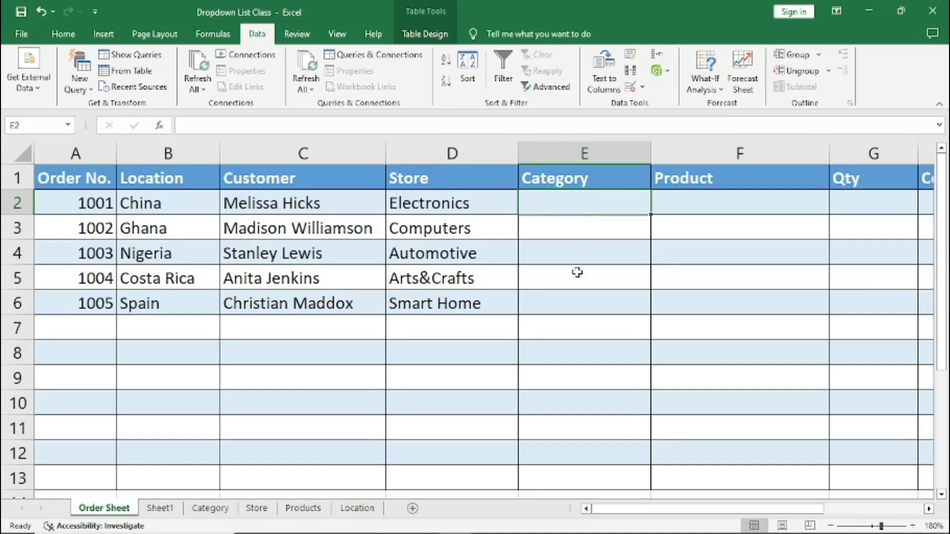
left_click(211, 509)
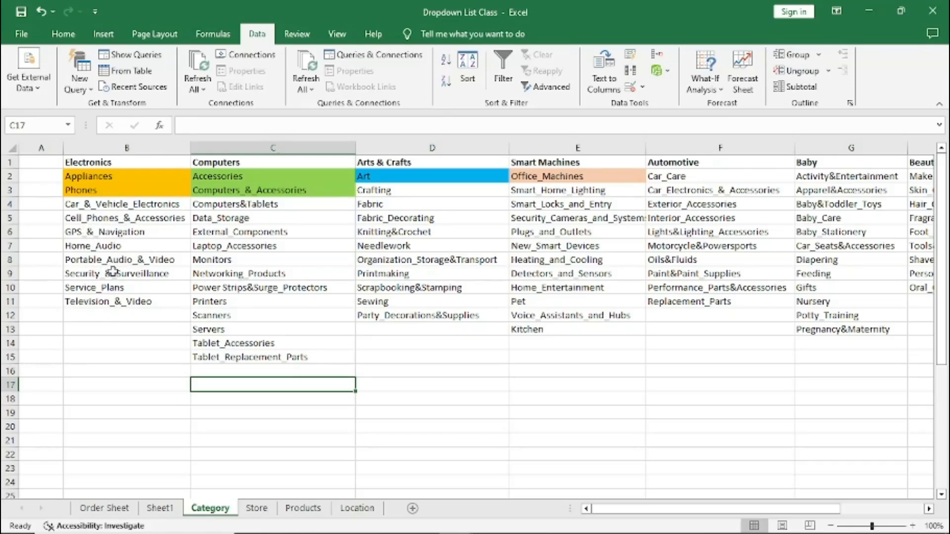
left_click(107, 508)
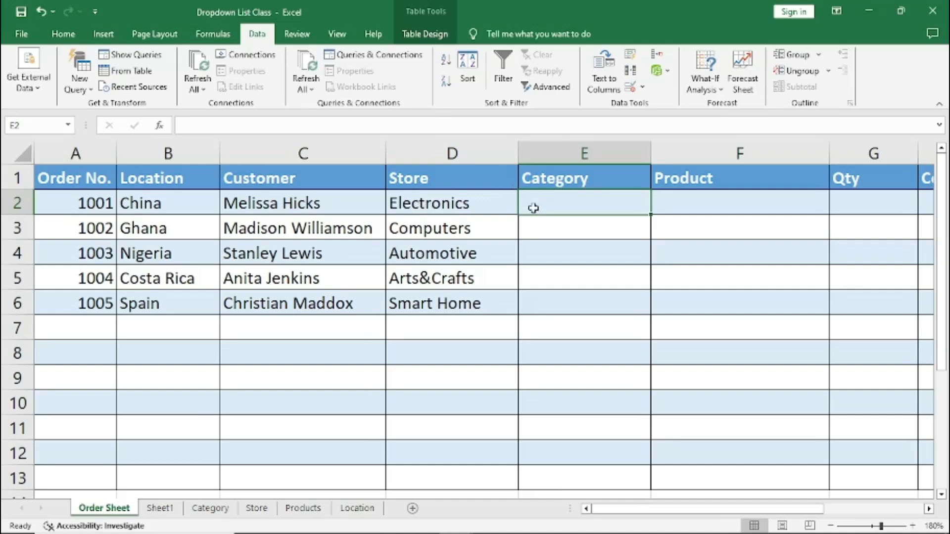
left_click(461, 204)
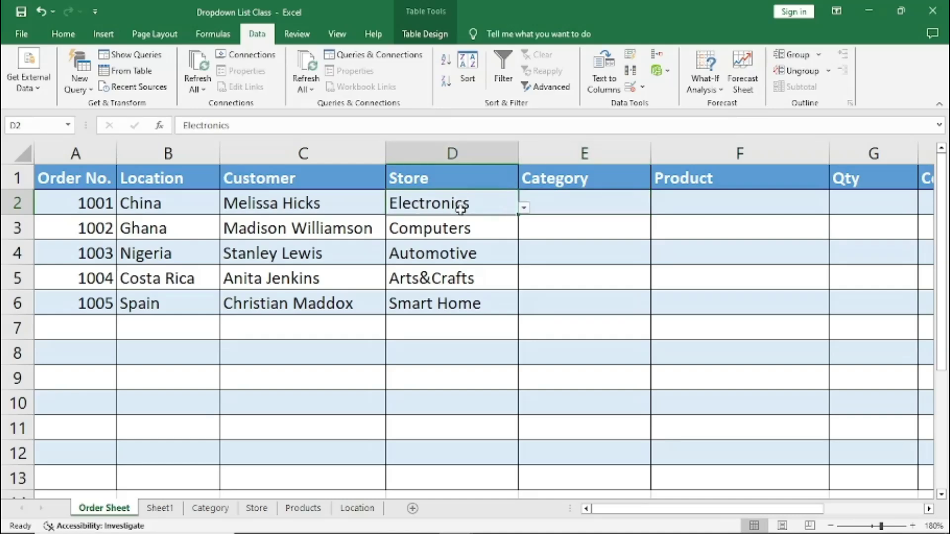
left_click(584, 210)
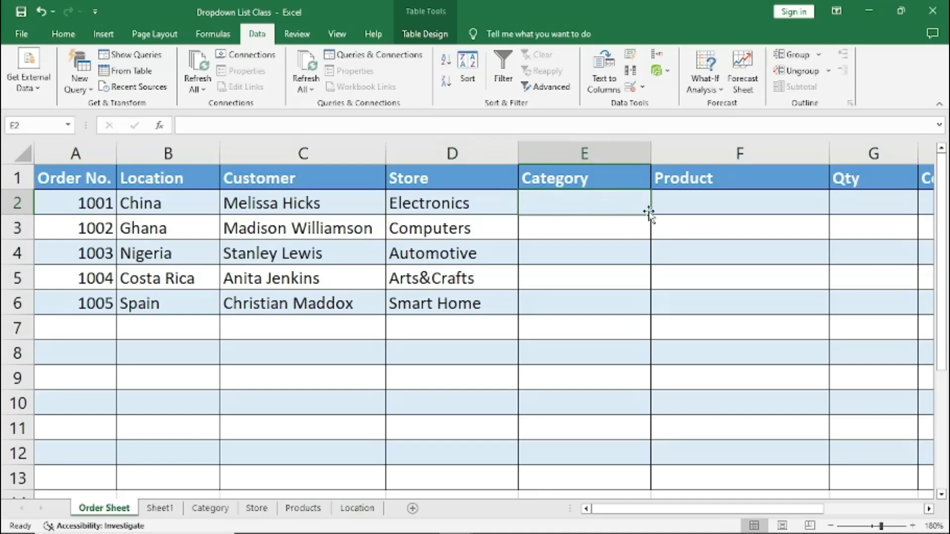
left_click(210, 508)
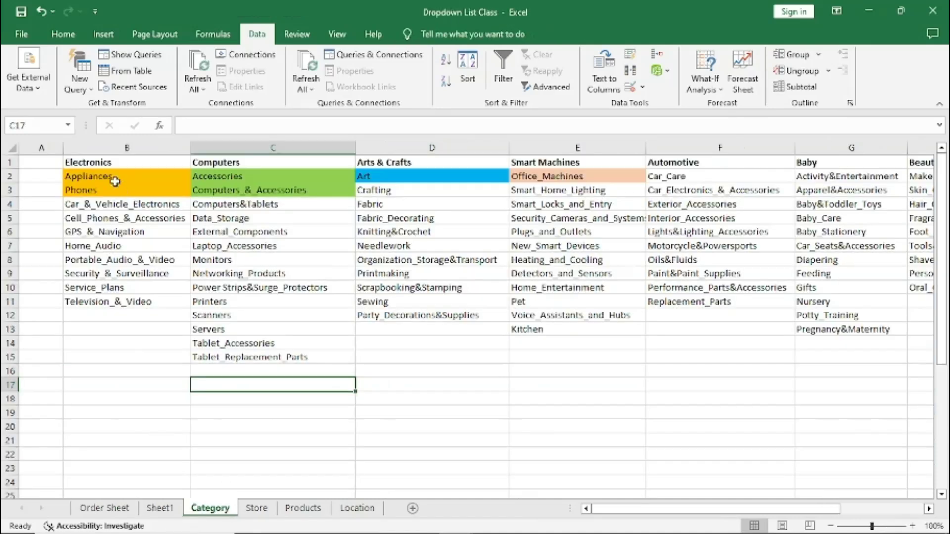
left_click_drag(112, 177, 113, 300)
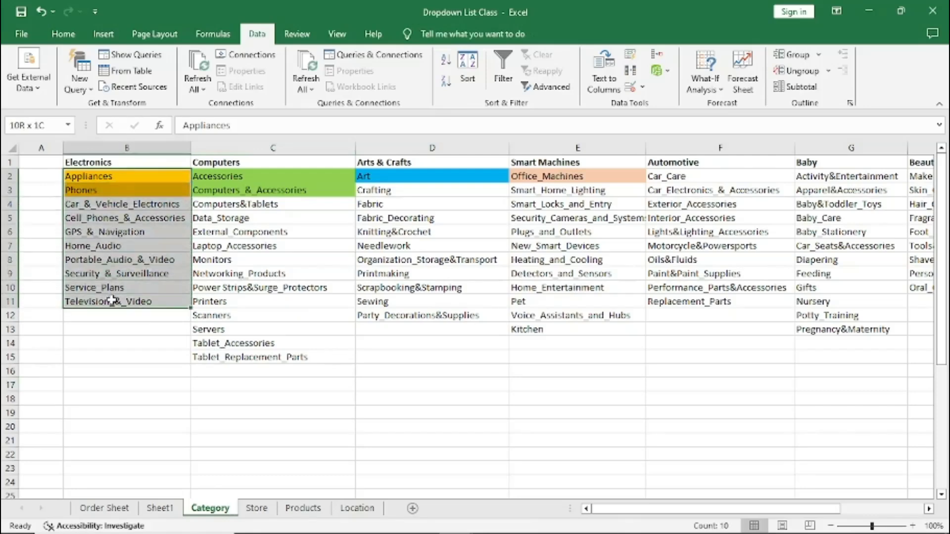
left_click_drag(112, 299, 113, 301)
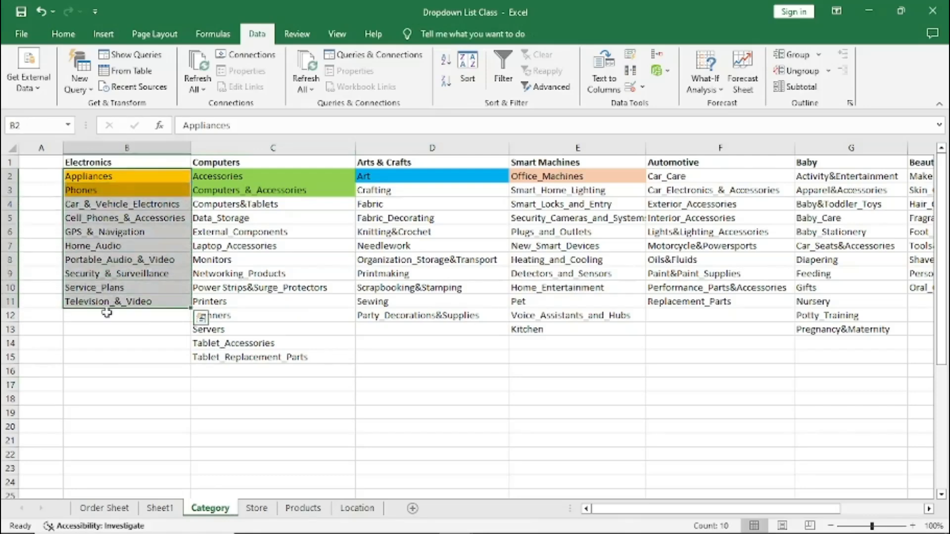
Step: Define the workbook-scoped name Electronics for the range B1:B11 on the Category sheet
left_click(119, 509)
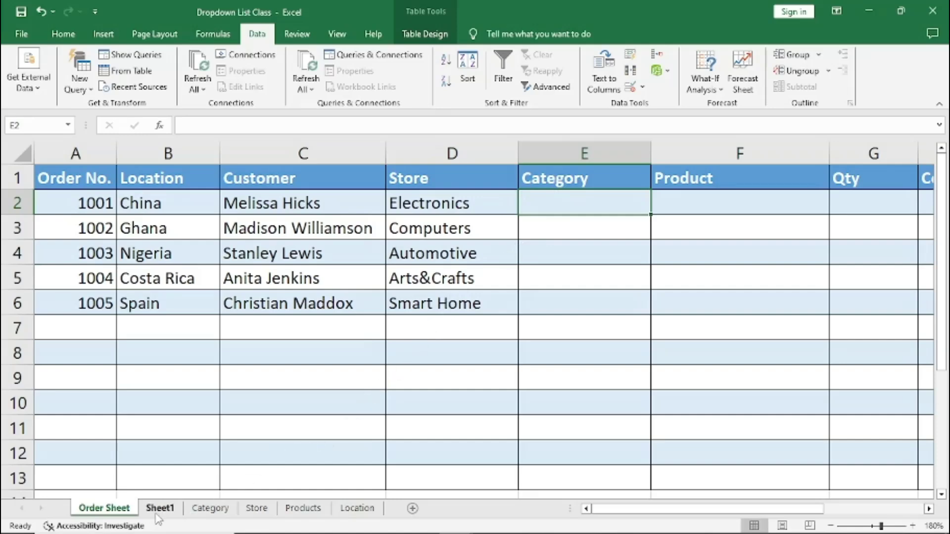
left_click(219, 509)
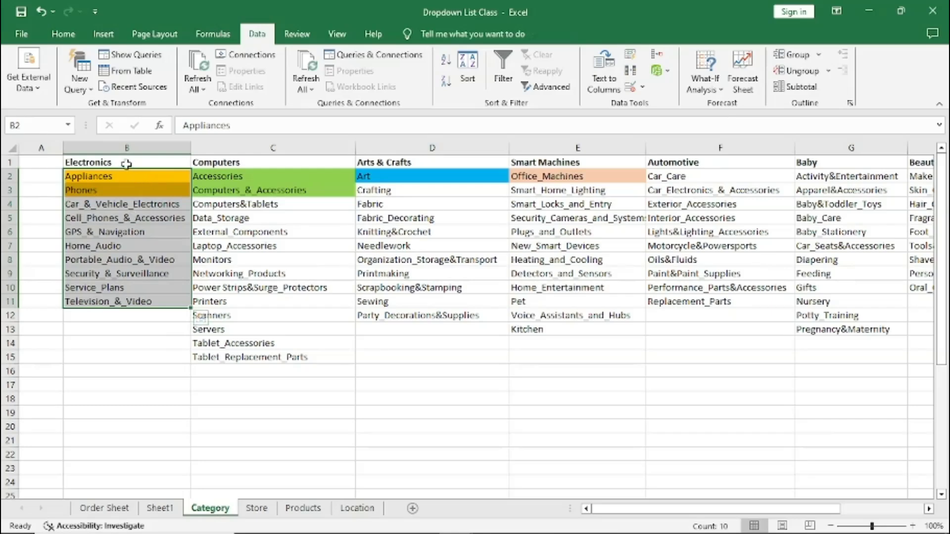
left_click_drag(127, 162, 127, 301)
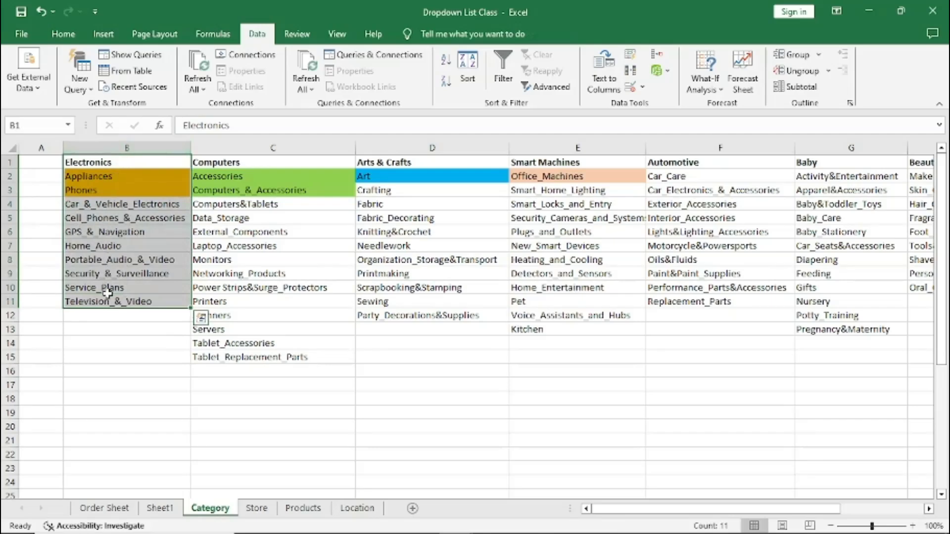
left_click(212, 34)
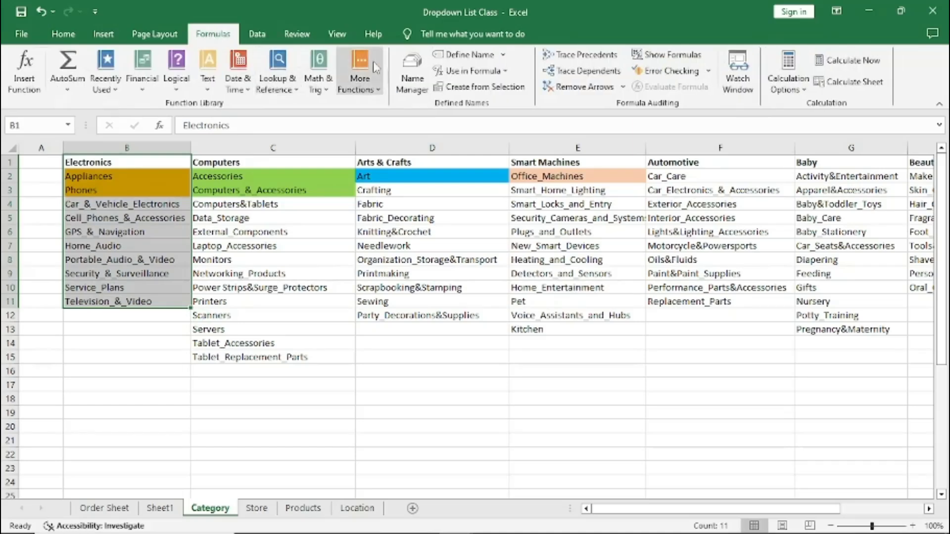
left_click(464, 55)
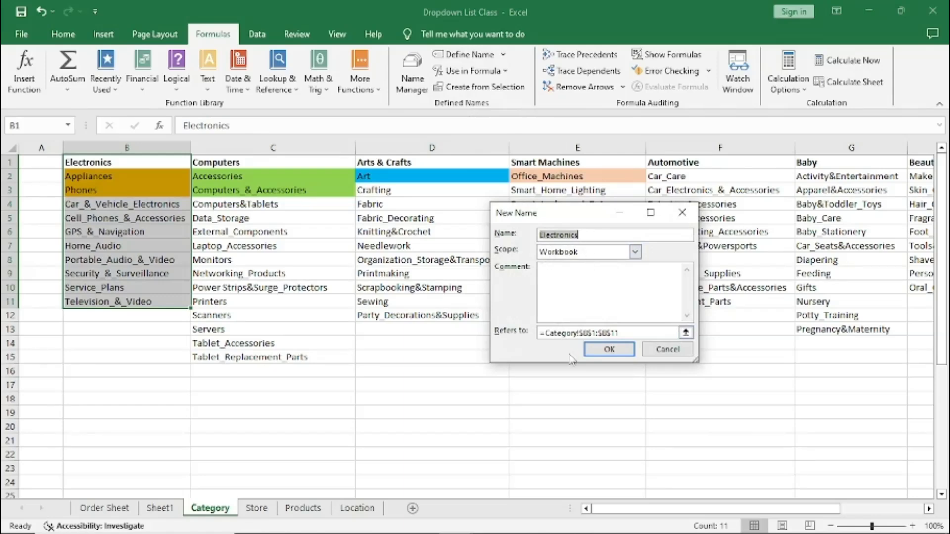
left_click(608, 349)
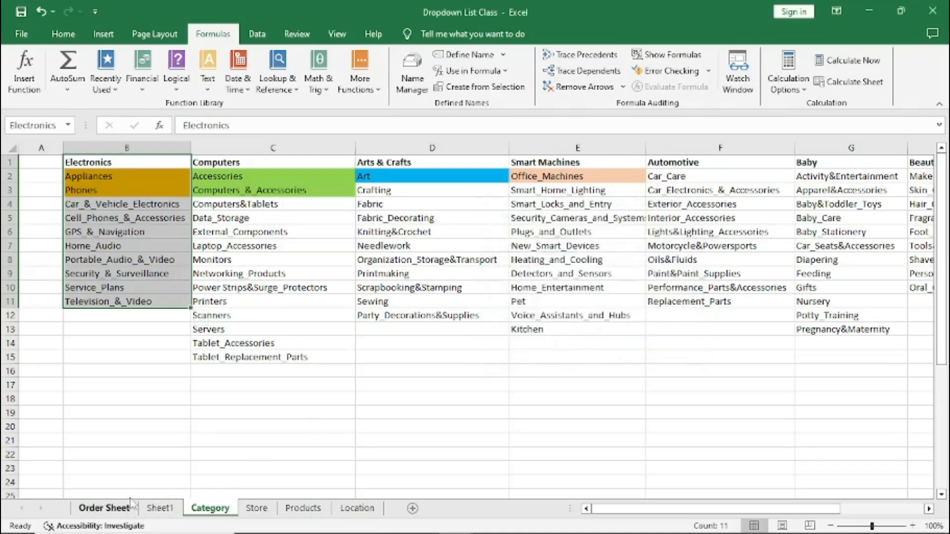
left_click(278, 344)
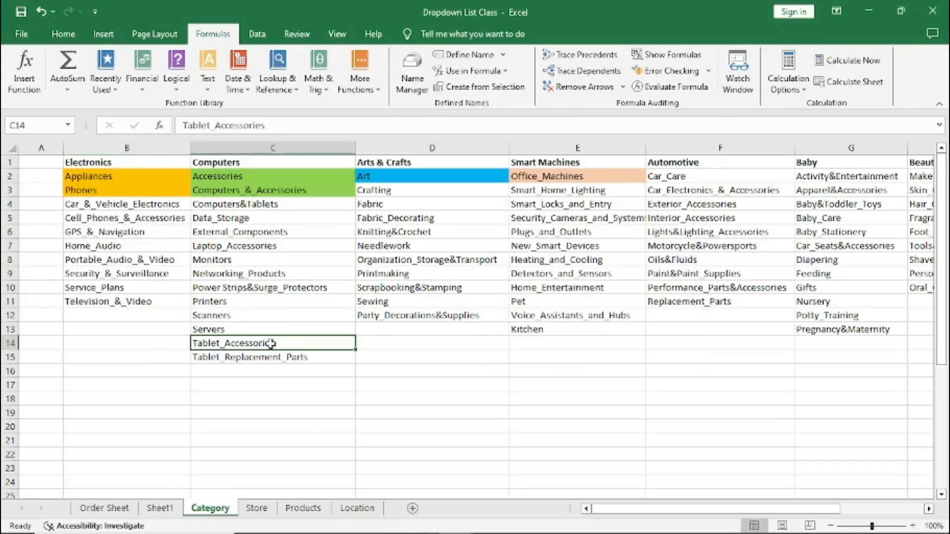
Step: Return to the Order Sheet and check in the Name Manager which range the Electronics name refers to
left_click(117, 516)
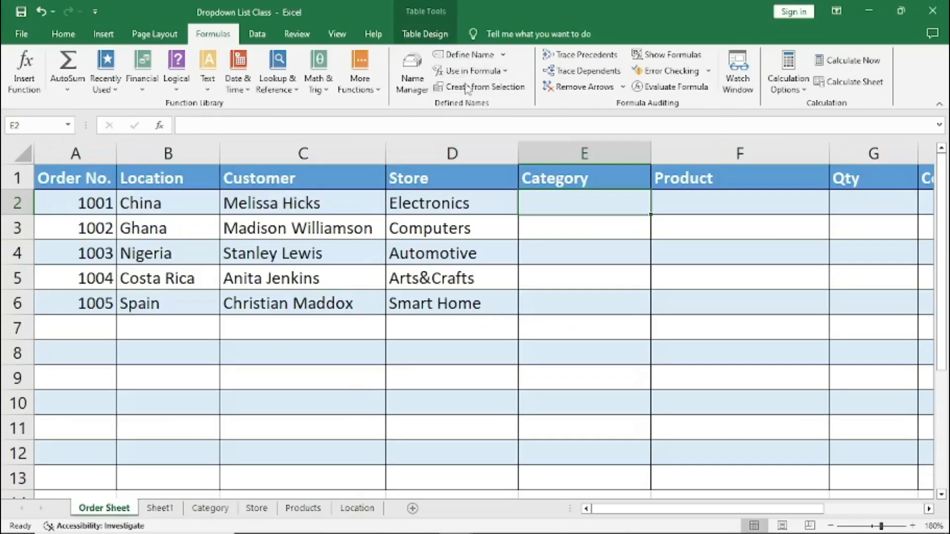
left_click(413, 74)
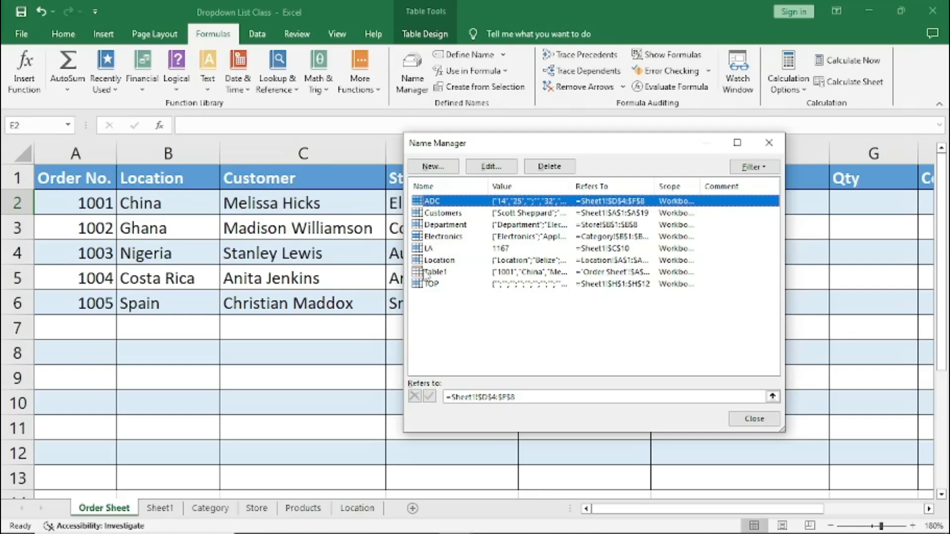
left_click(443, 237)
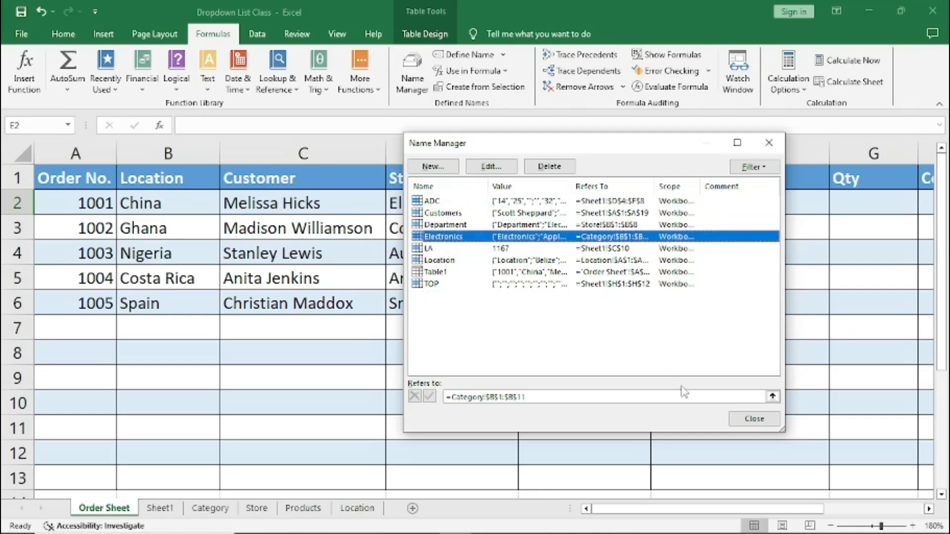
left_click(750, 420)
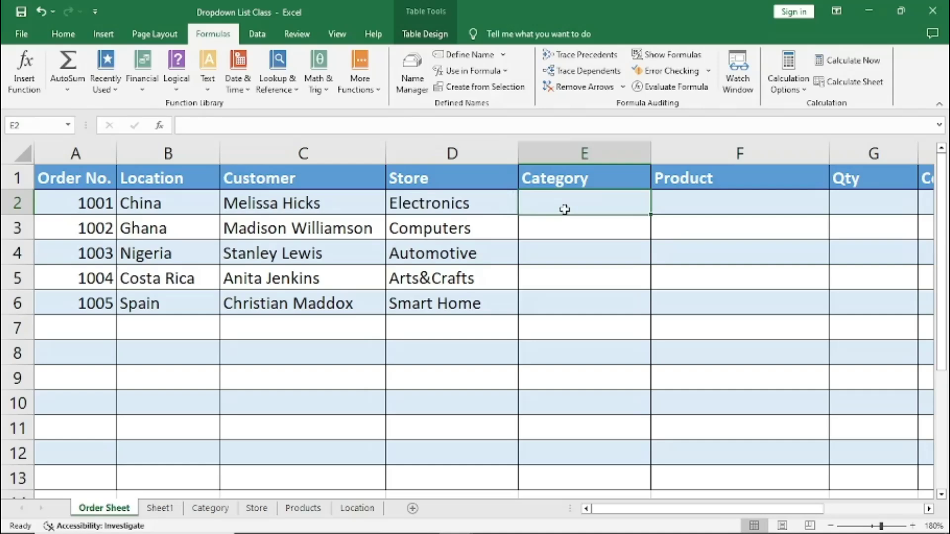
mouse_move(551, 199)
left_mouse_down()
mouse_move(553, 277)
mouse_move(554, 200)
left_mouse_up()
left_click_drag(554, 200, 565, 373)
scroll(564, 373, "up", 2)
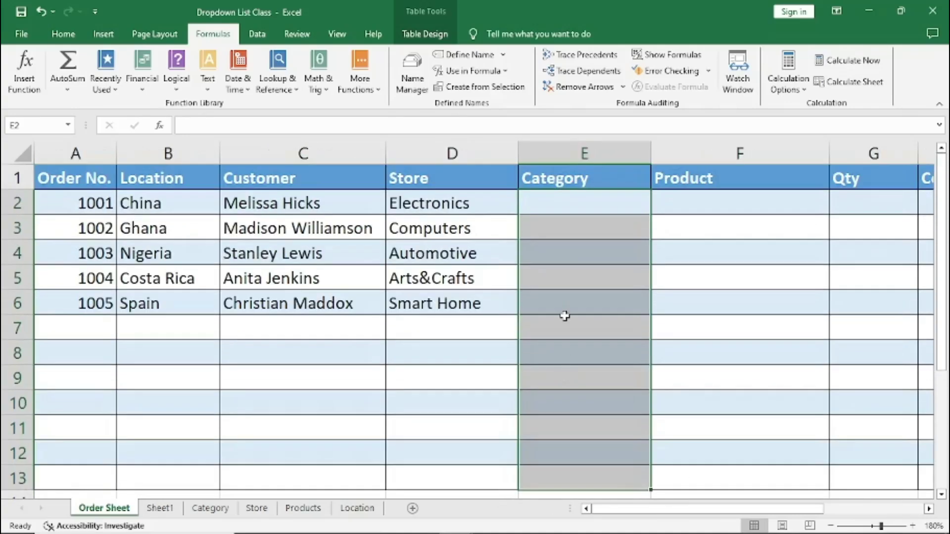
left_click(555, 200)
left_click(422, 202)
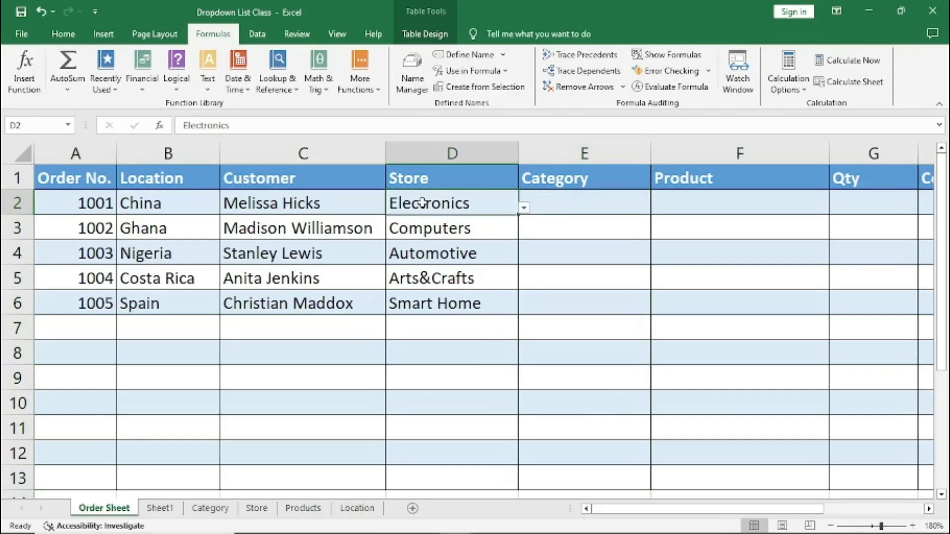
Step: Add List data validation to Category cell E2 on the Order Sheet with the source =Electronics
left_click(572, 210)
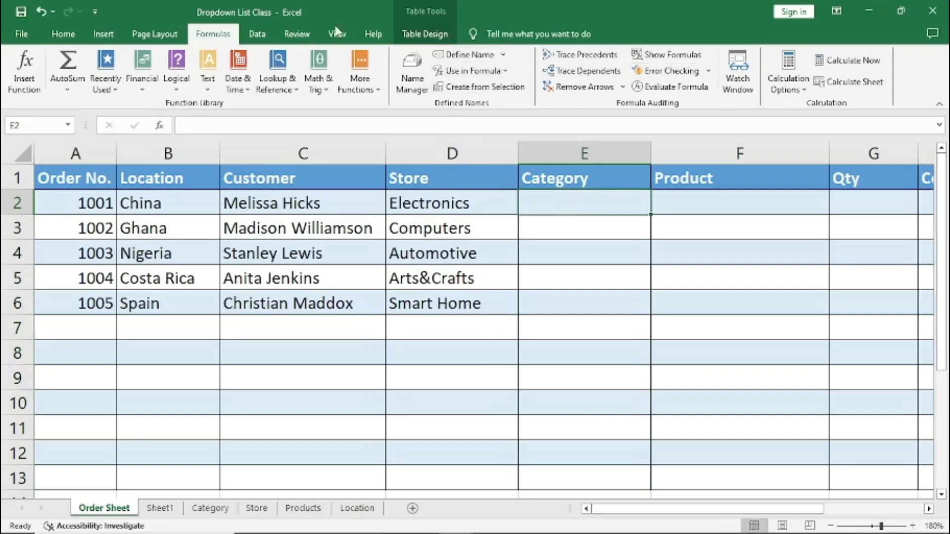
left_click(259, 36)
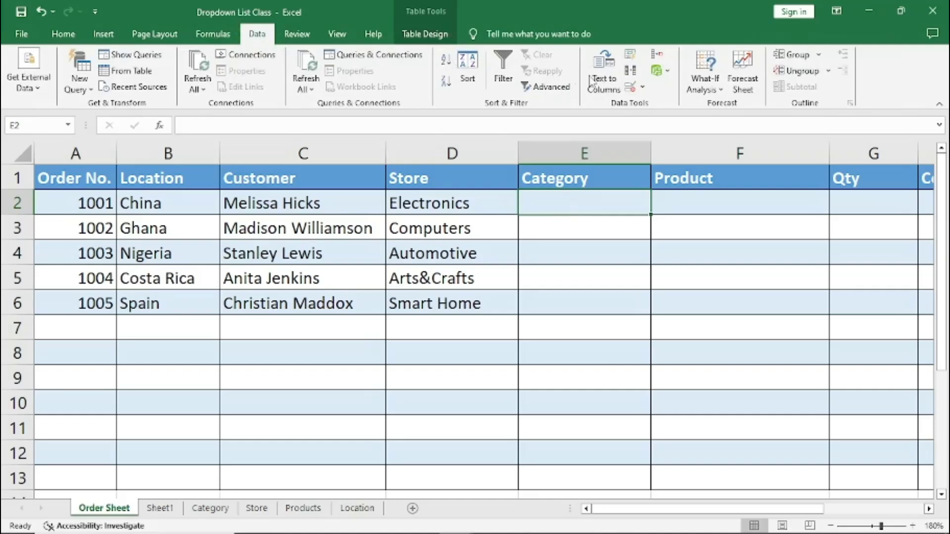
left_click(630, 87)
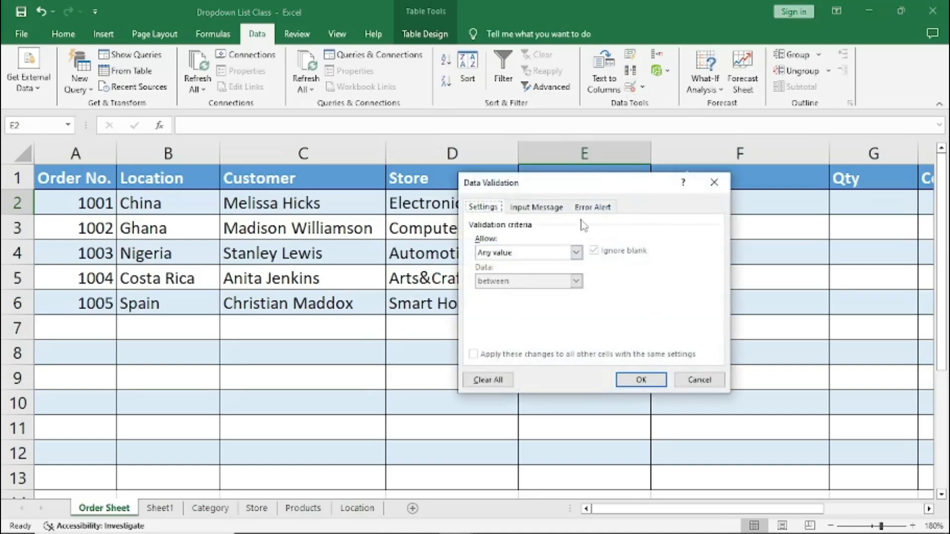
left_click(576, 253)
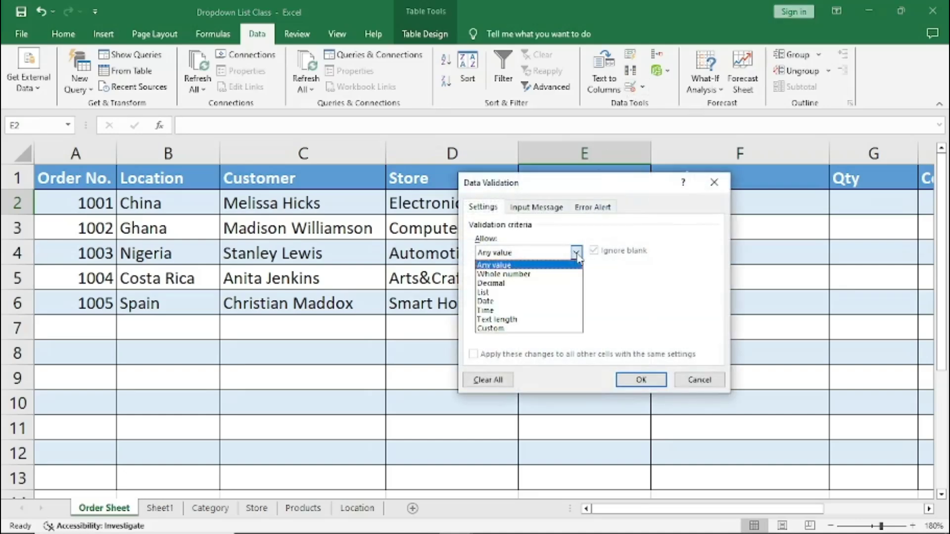
left_click(491, 293)
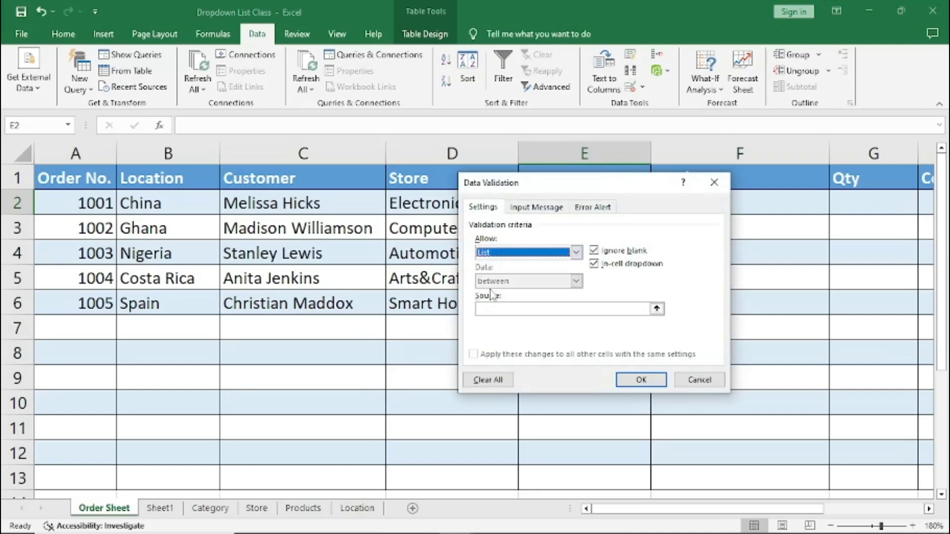
left_click(498, 309)
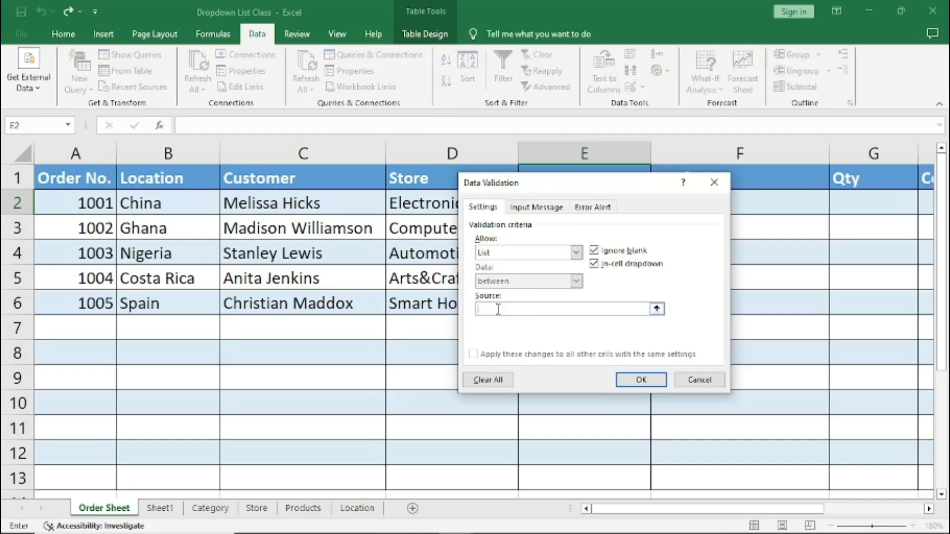
left_click_drag(563, 186, 632, 193)
left_click(586, 316)
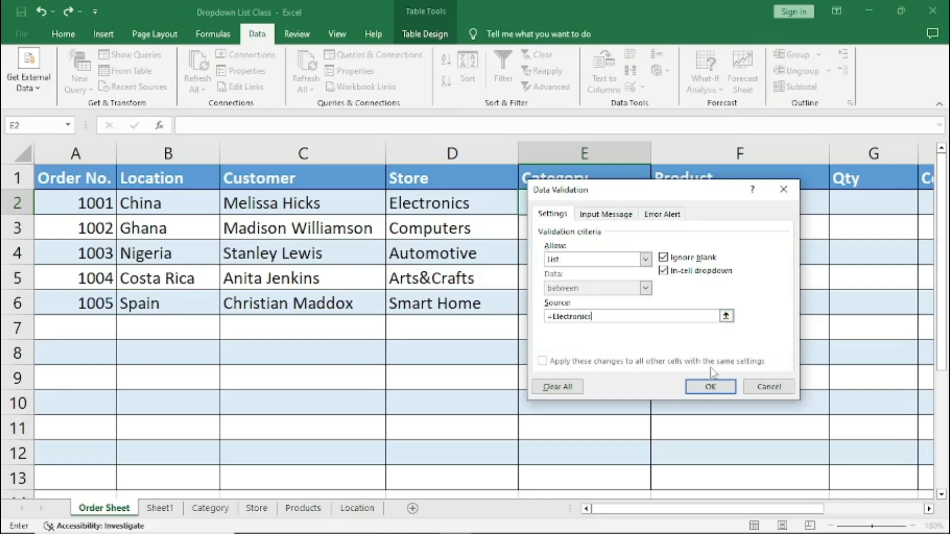
left_click(717, 387)
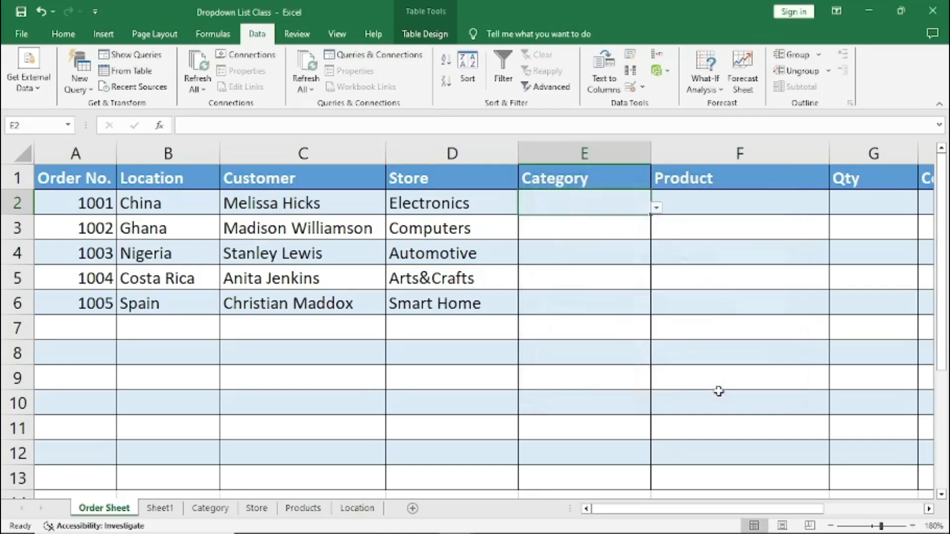
Step: Look through the category dropdown list in E2 and choose Phones
left_click(455, 202)
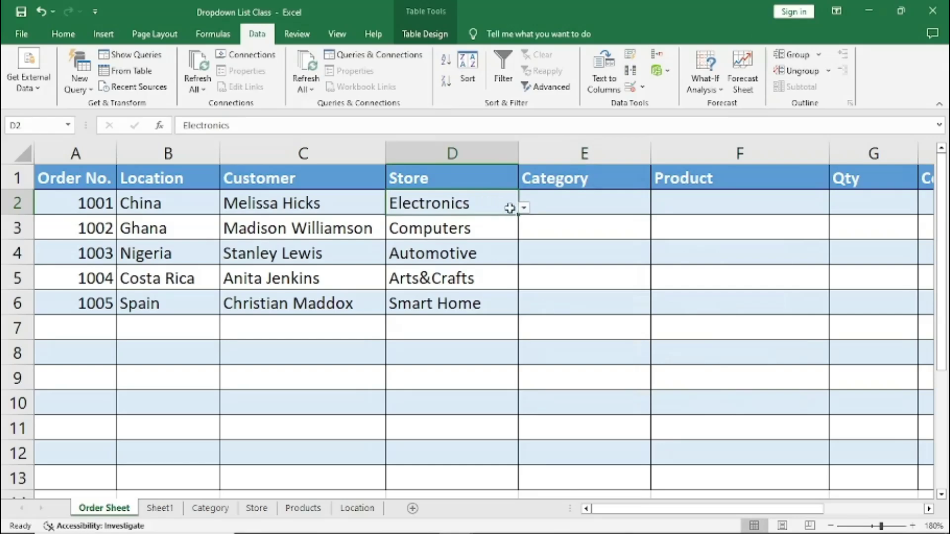
left_click(573, 205)
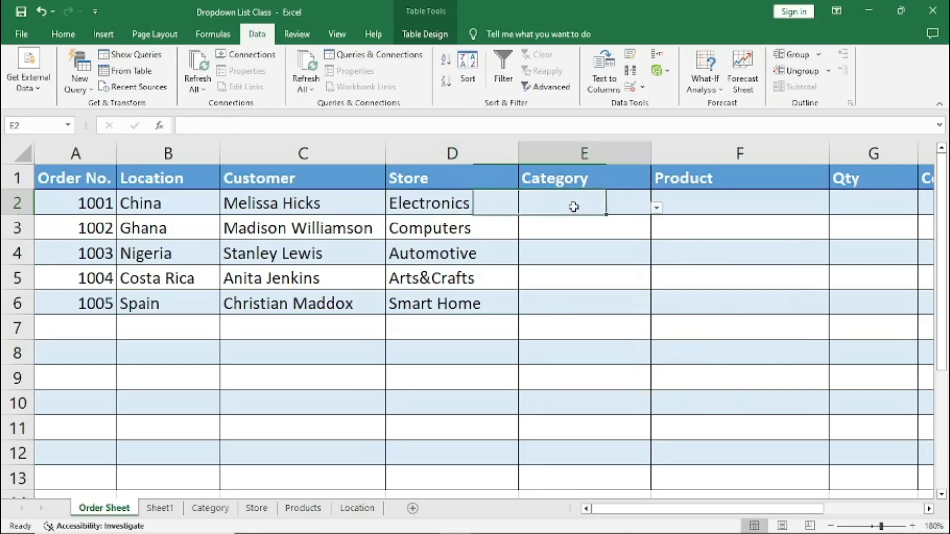
left_click(655, 209)
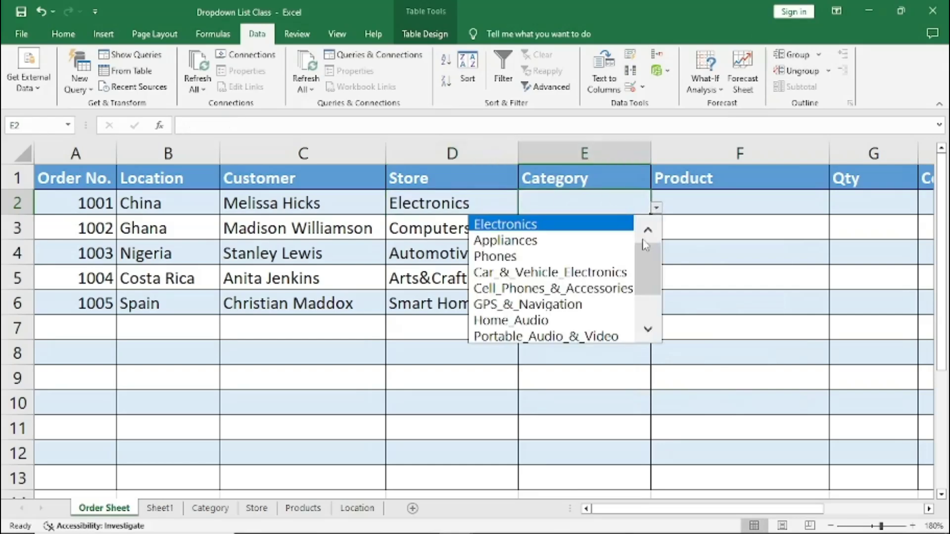
left_click(648, 330)
left_click(648, 330)
left_click(648, 329)
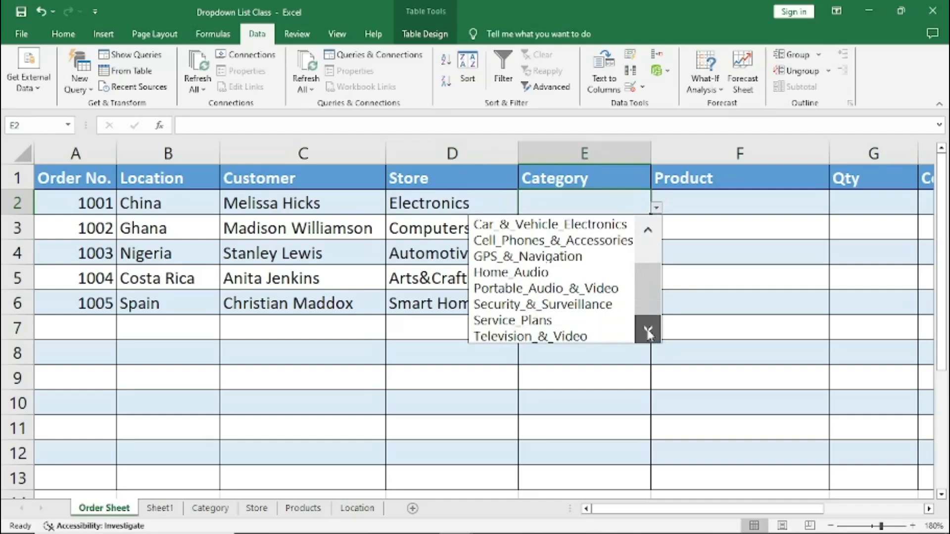
left_click(648, 231)
left_click(648, 231)
left_click(648, 231)
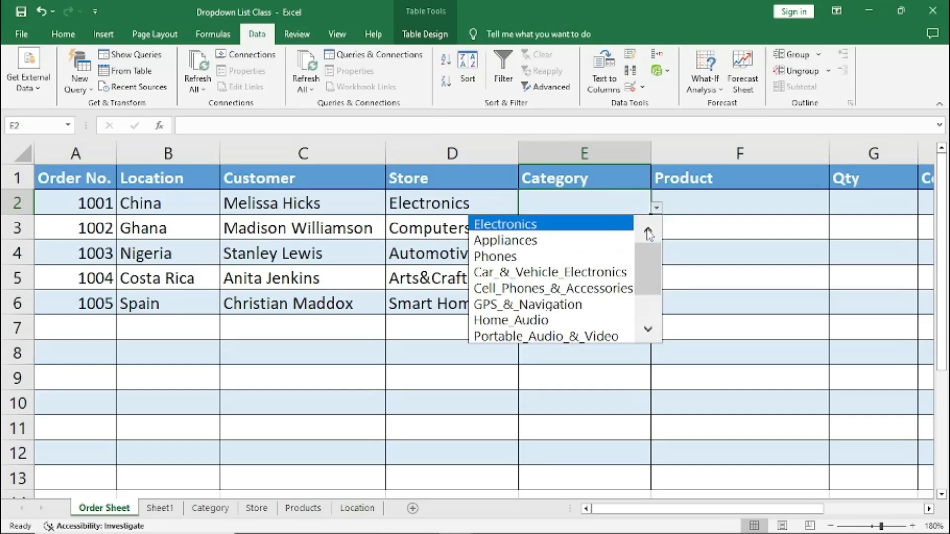
left_click(496, 257)
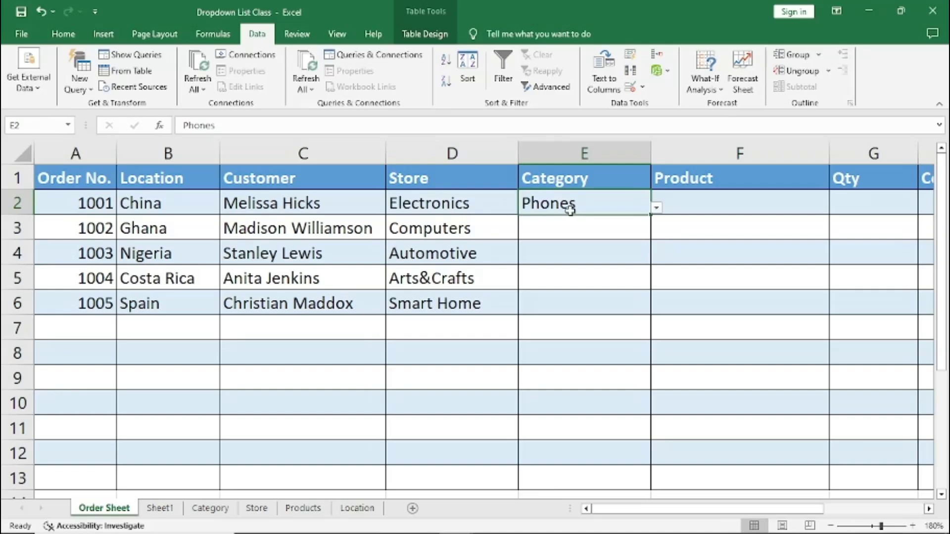
Step: Change the store in D2 to Computers using its dropdown list
left_click(456, 230)
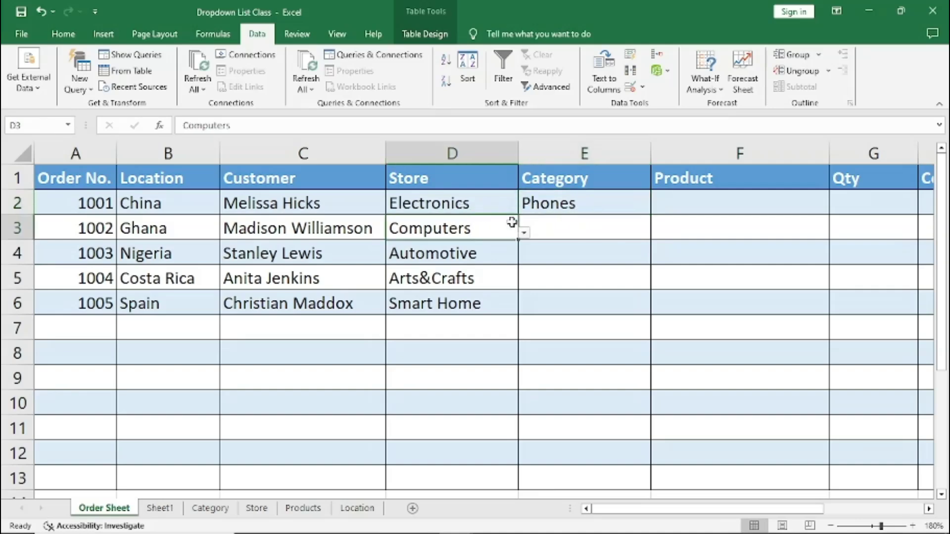
left_click(483, 204)
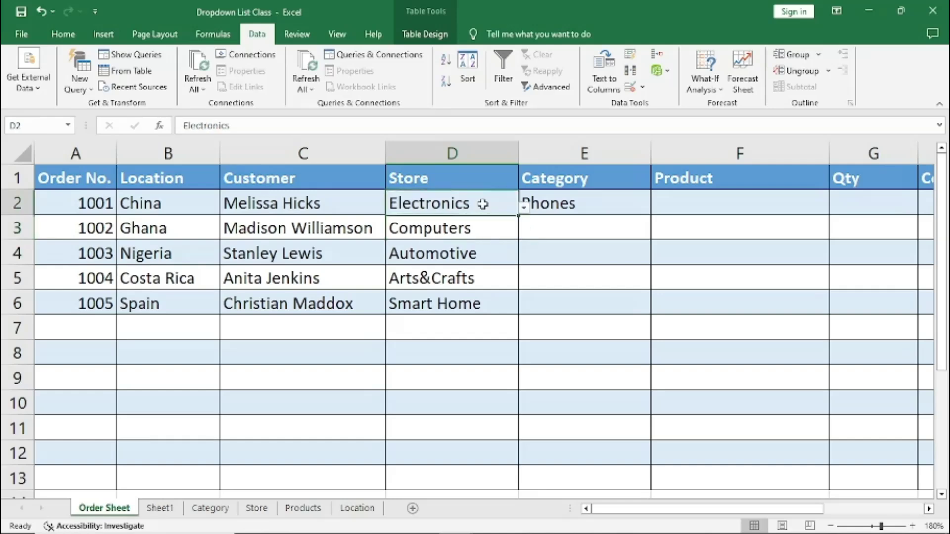
left_click(524, 209)
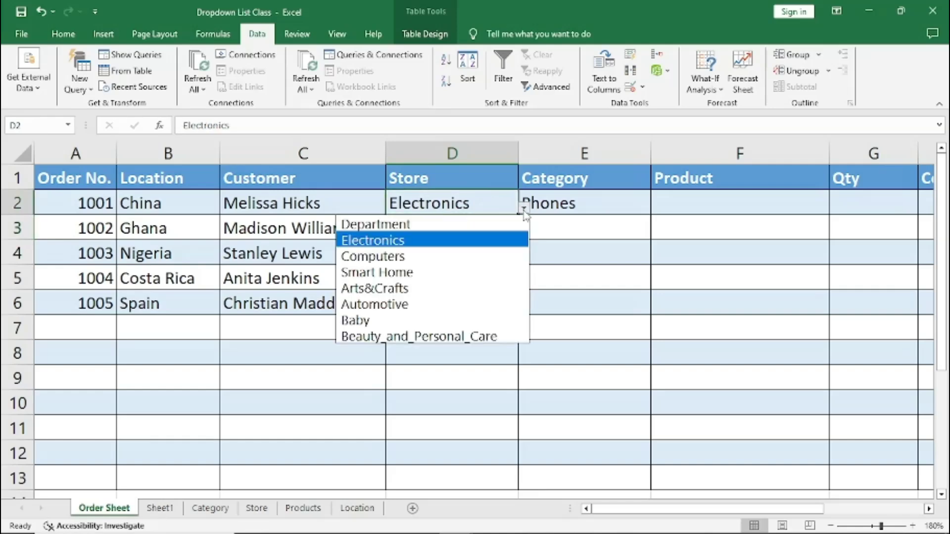
left_click(381, 256)
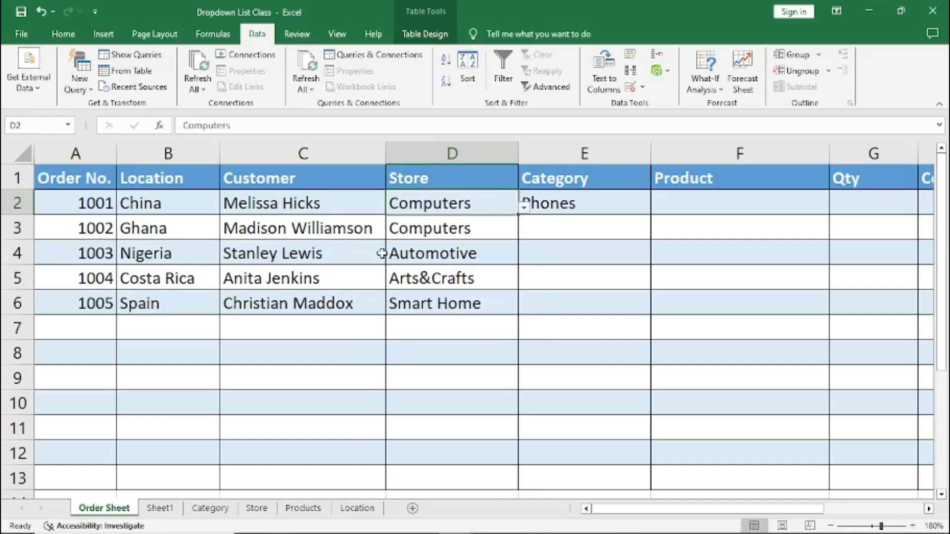
Step: Check which category options the dropdown list in E2 offers for the store selected in D2
left_click(583, 195)
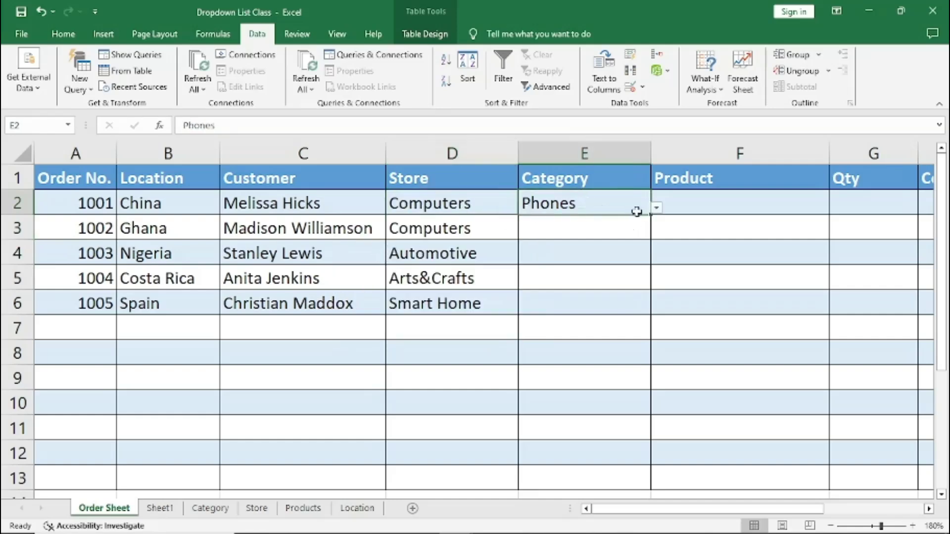
left_click(657, 208)
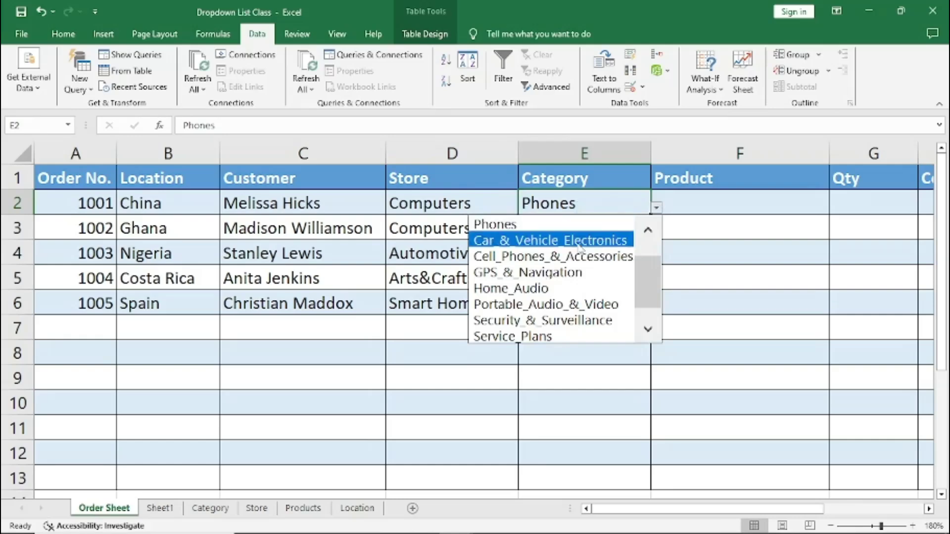
left_click(657, 208)
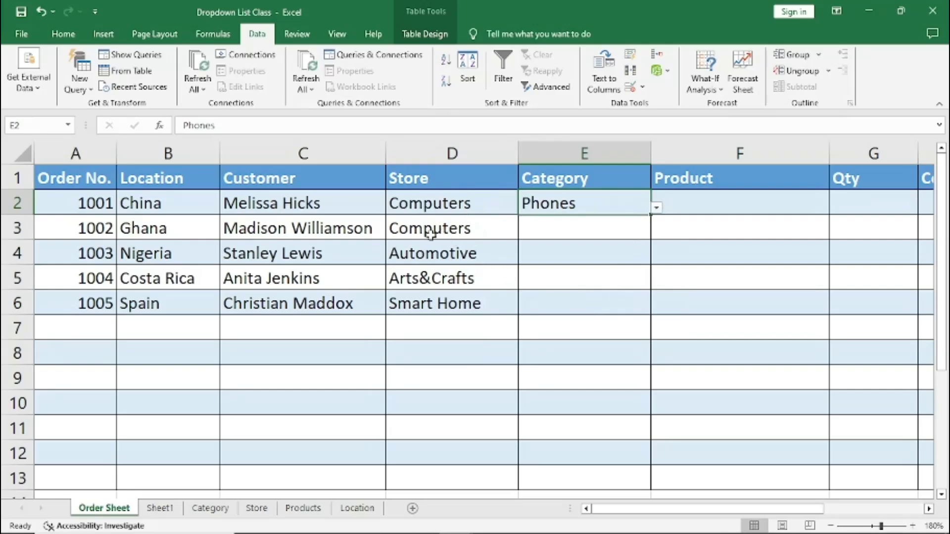
left_click(447, 207)
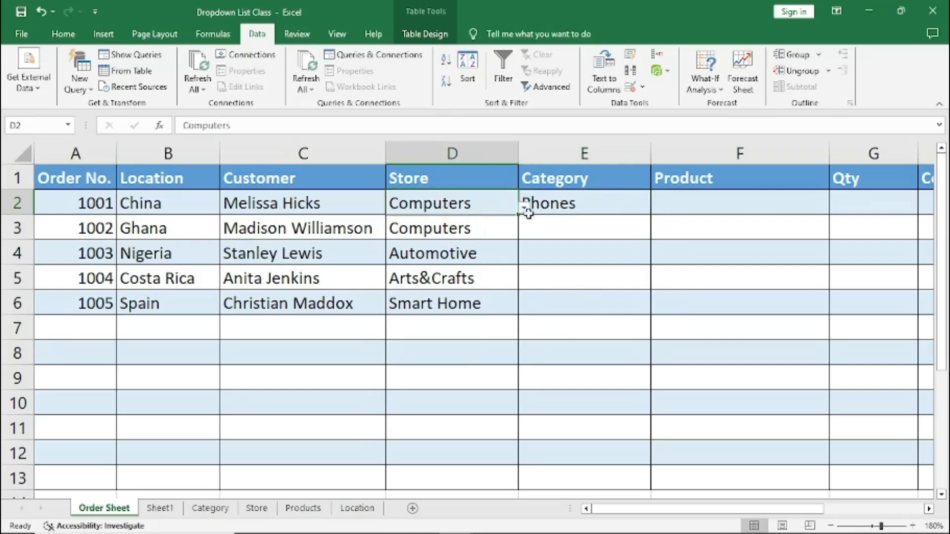
Step: Change the store for order 1001 in D2 back to Electronics using its dropdown list
left_click(523, 208)
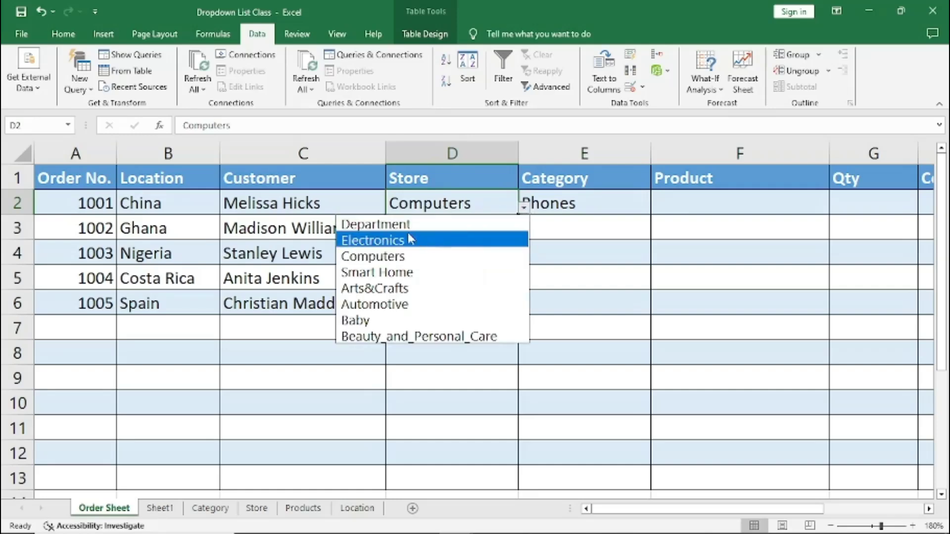
left_click(393, 244)
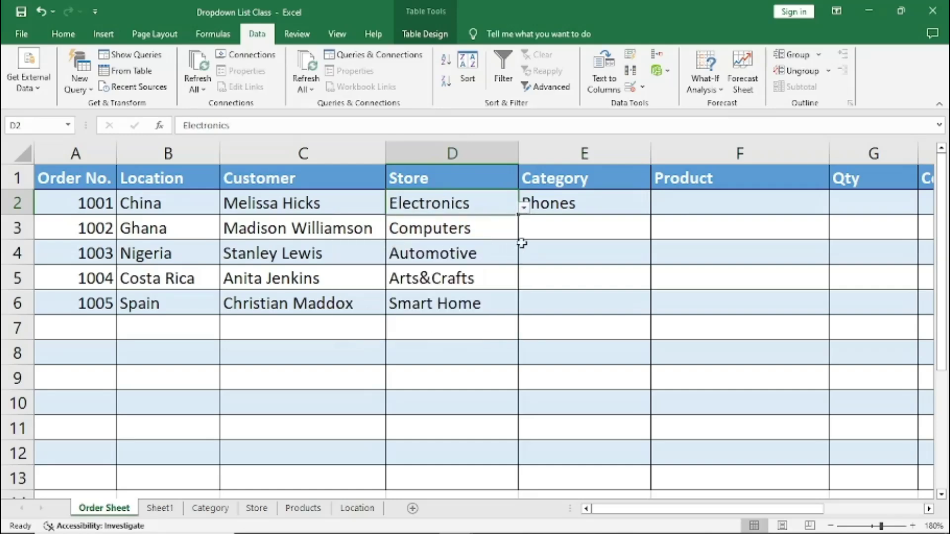
left_click(597, 208)
left_click(439, 228)
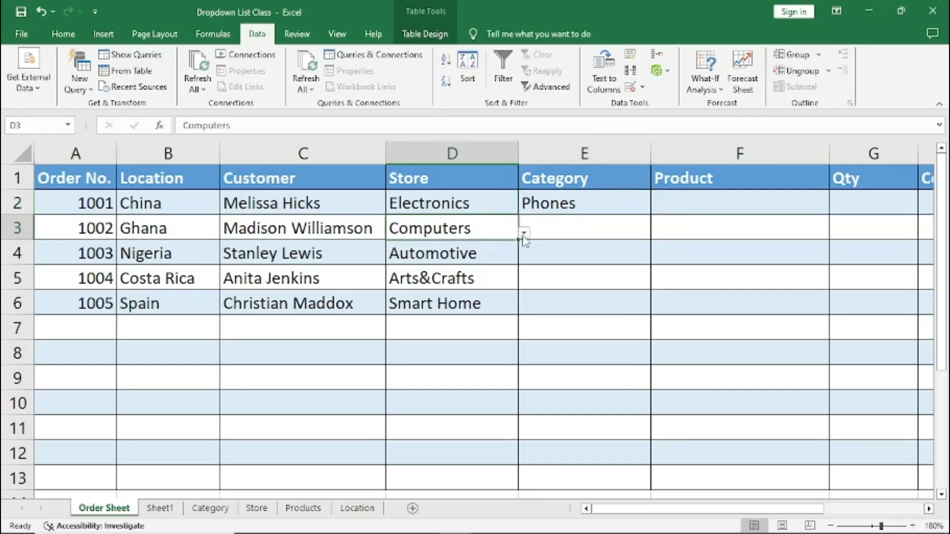
left_click(587, 234)
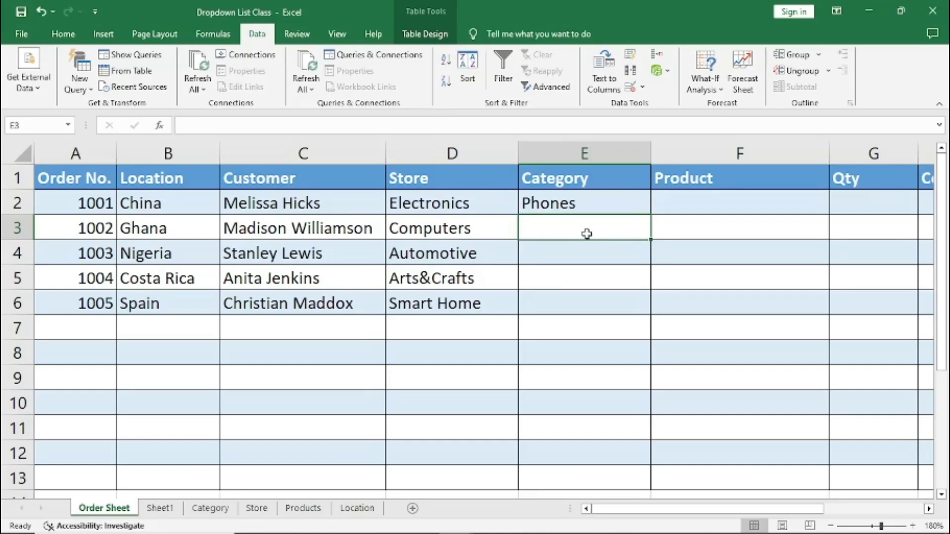
left_click(573, 204)
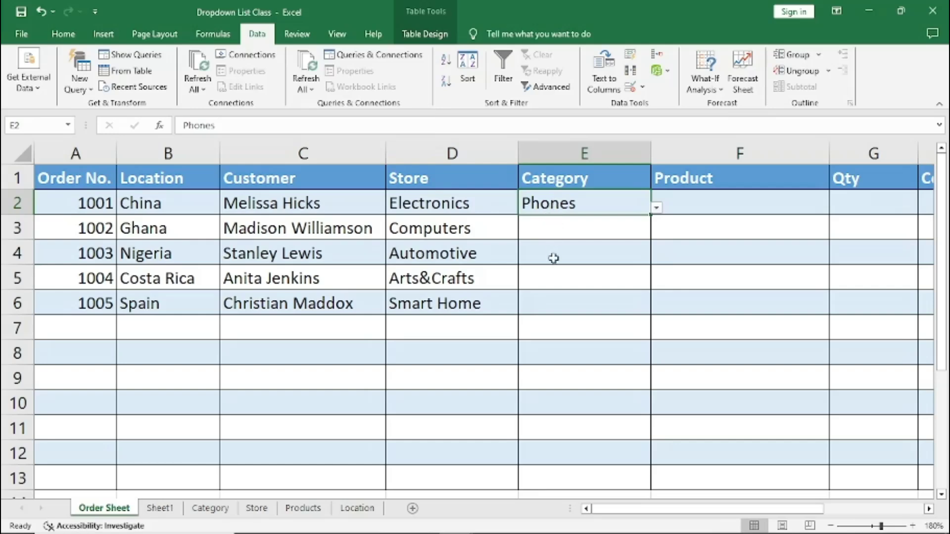
left_click(560, 298)
left_click(566, 345)
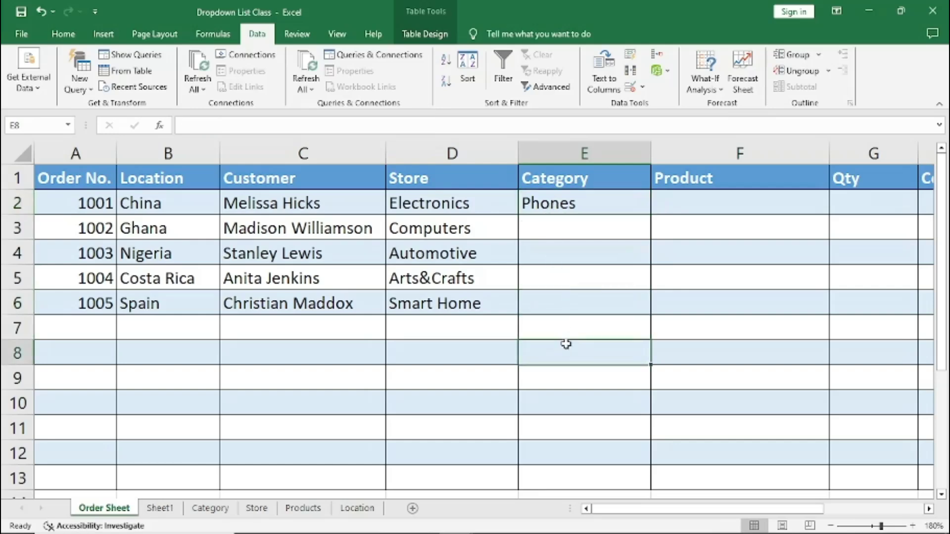
left_click(606, 324)
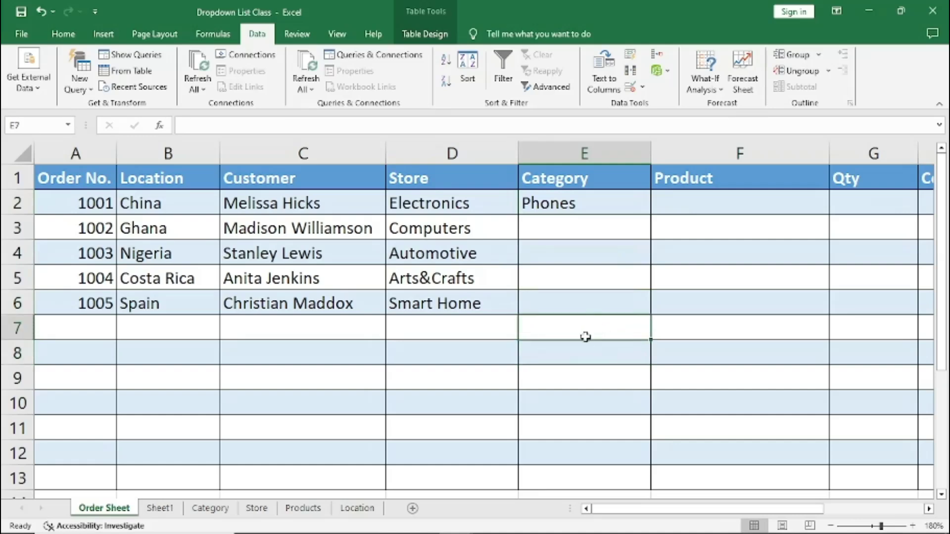
left_click(581, 363)
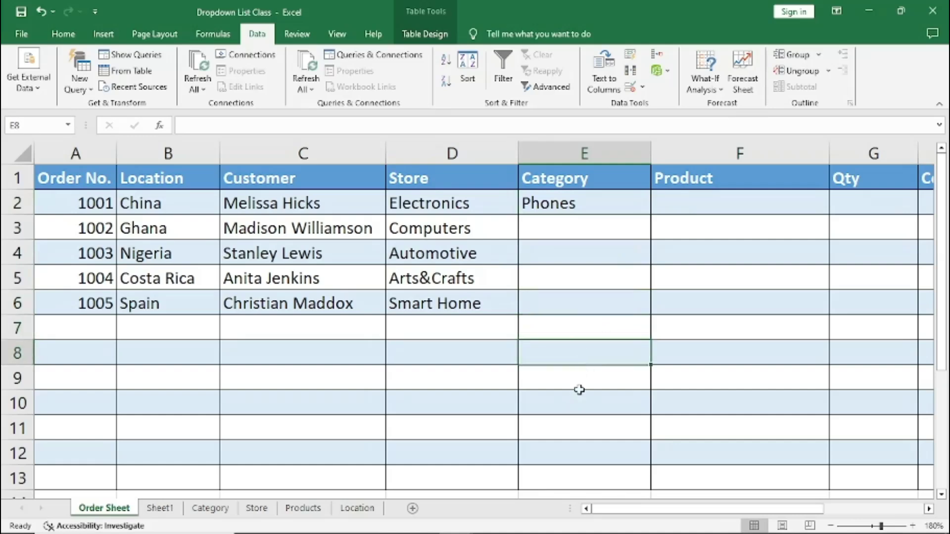
left_click(578, 388)
left_click(580, 350)
Step: Remove the list validation from Category cell E2 by allowing any value, and clear the cell's contents
left_click(595, 204)
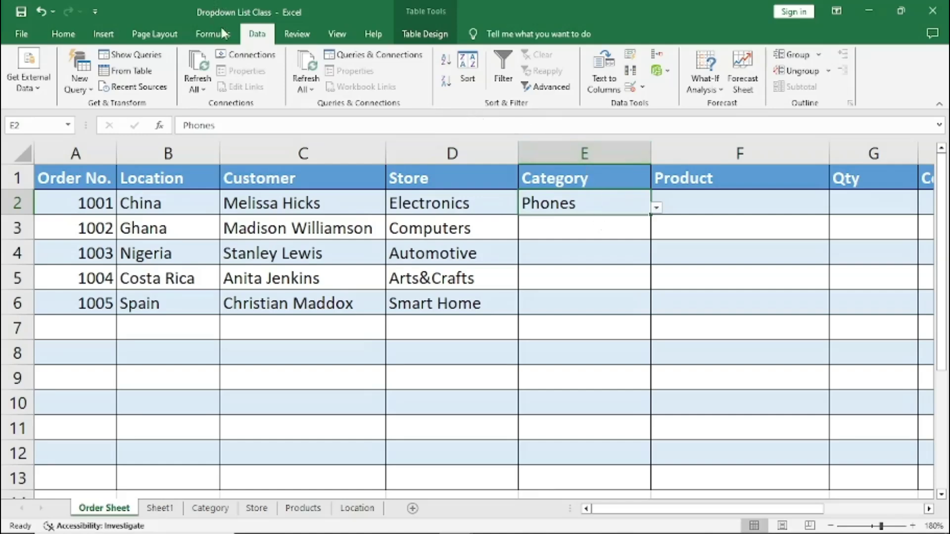
left_click(629, 89)
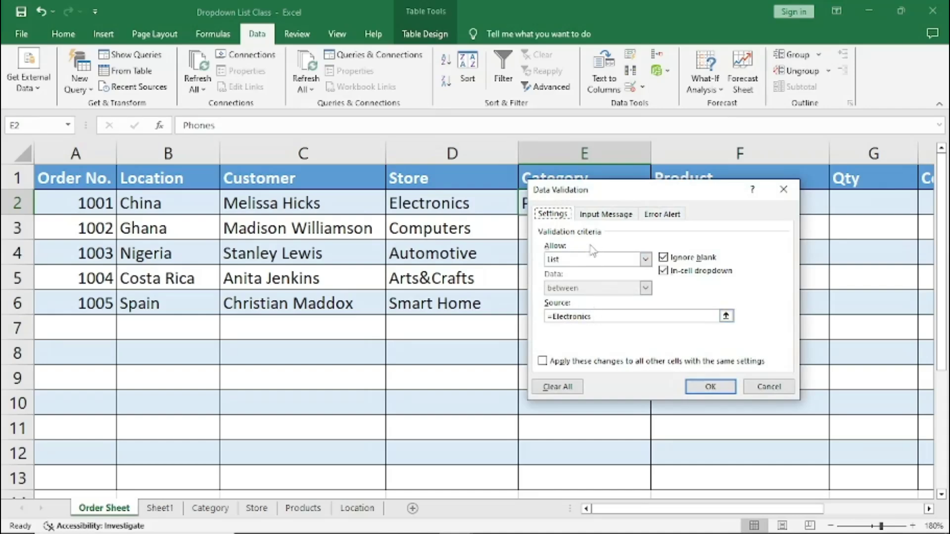
left_click(645, 260)
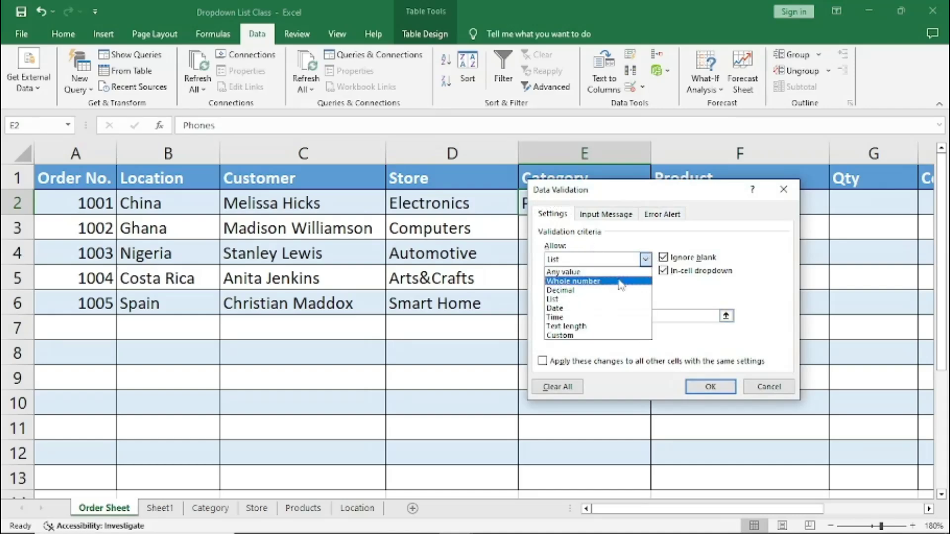
left_click(569, 273)
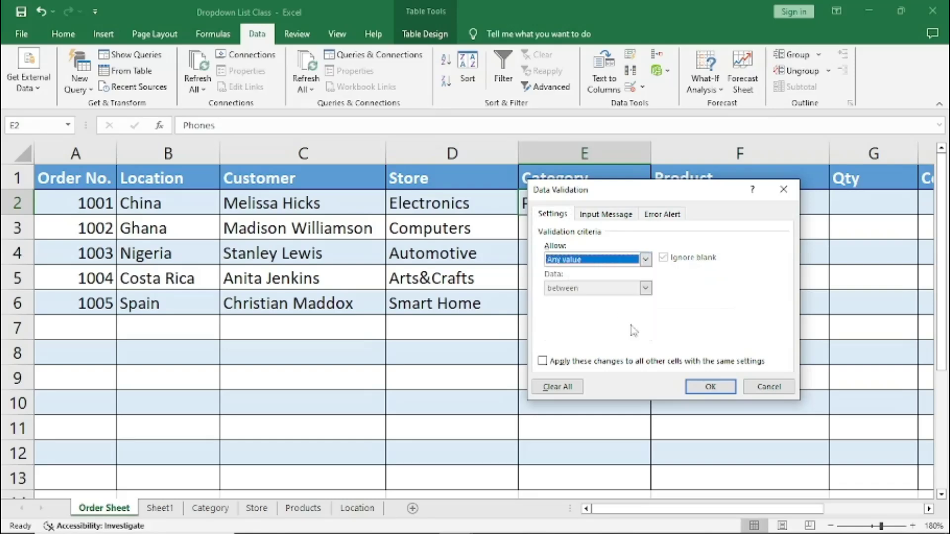
left_click(721, 387)
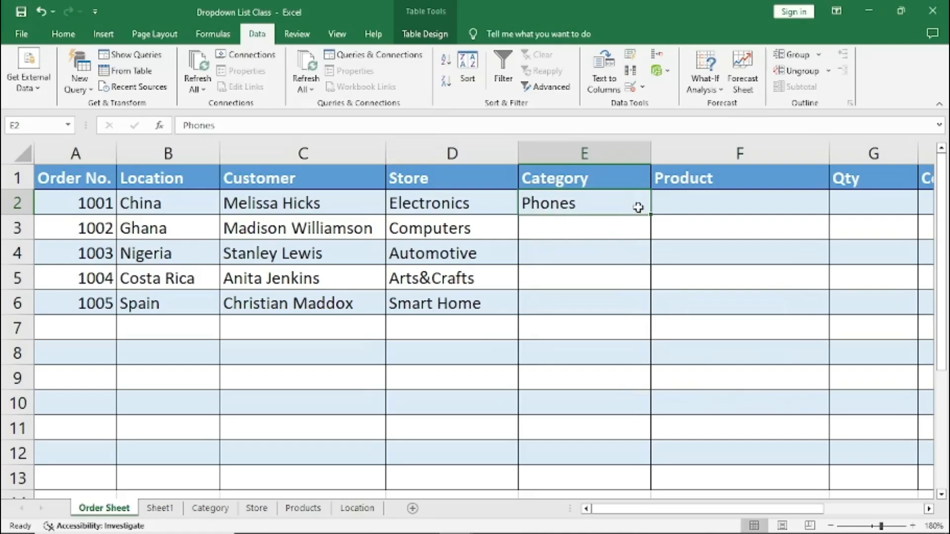
key("Delete")
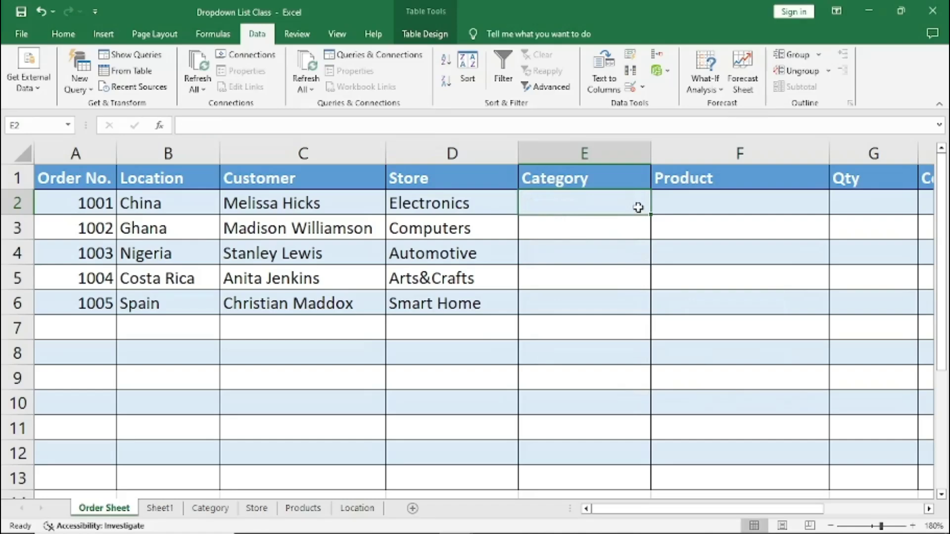
Step: Compare the stores and Category cells on the Order Sheet with the category lists under the store headers on the Category sheet
left_click(575, 242)
left_click_drag(568, 204, 569, 328)
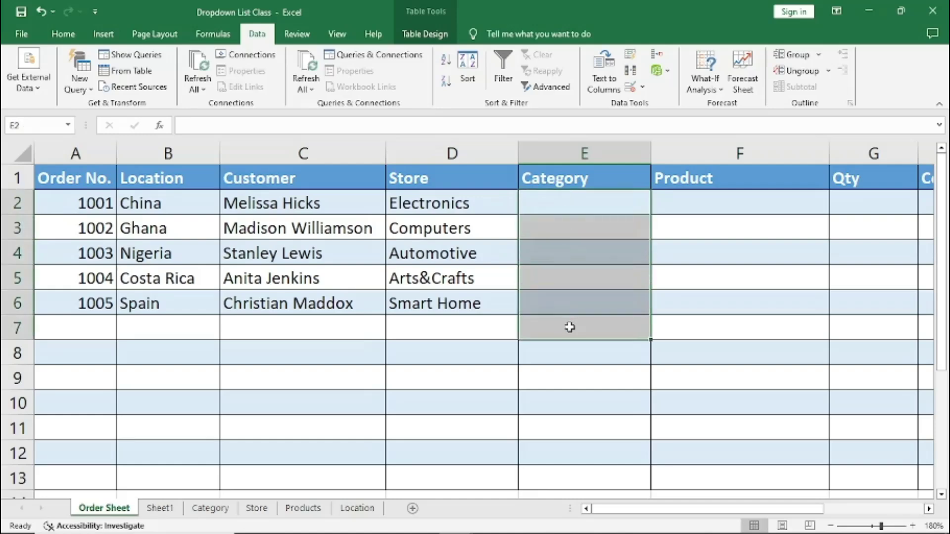
left_click(434, 226)
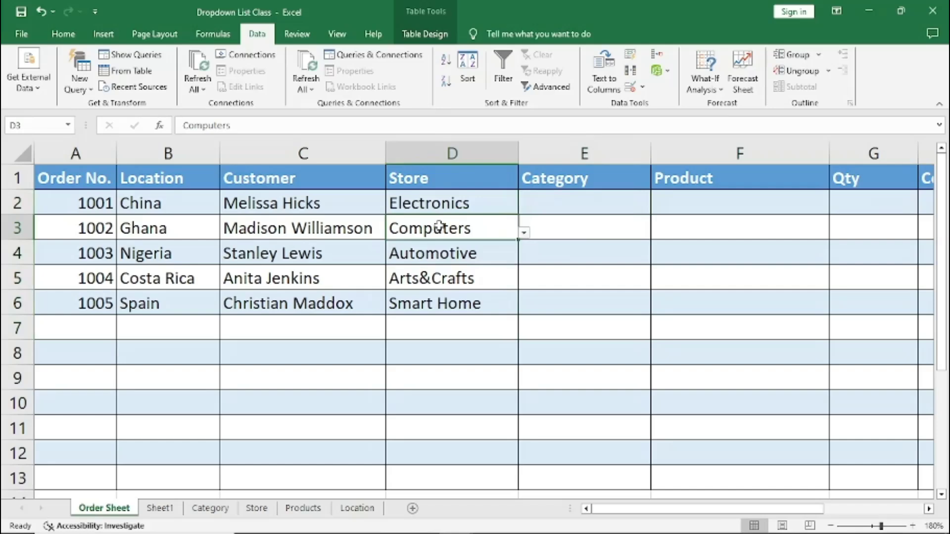
left_click(572, 230)
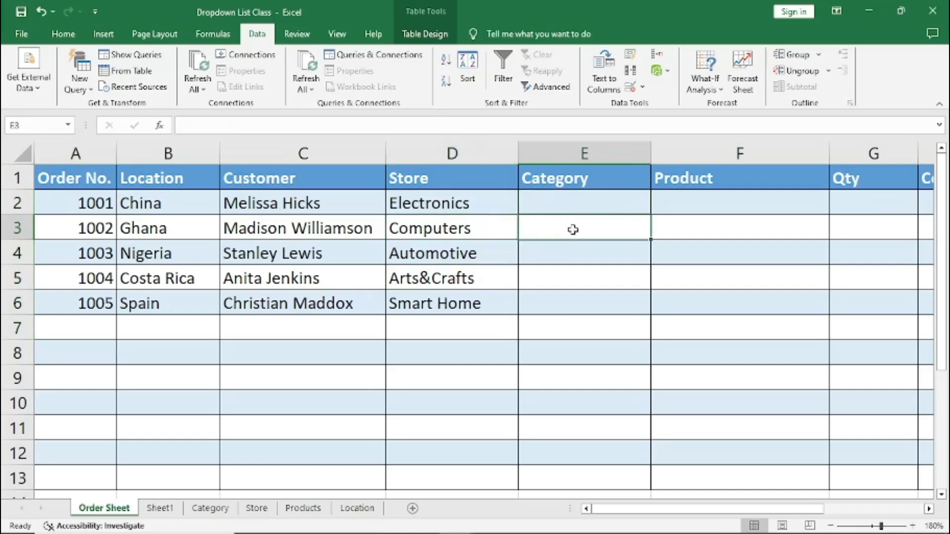
left_click(570, 196)
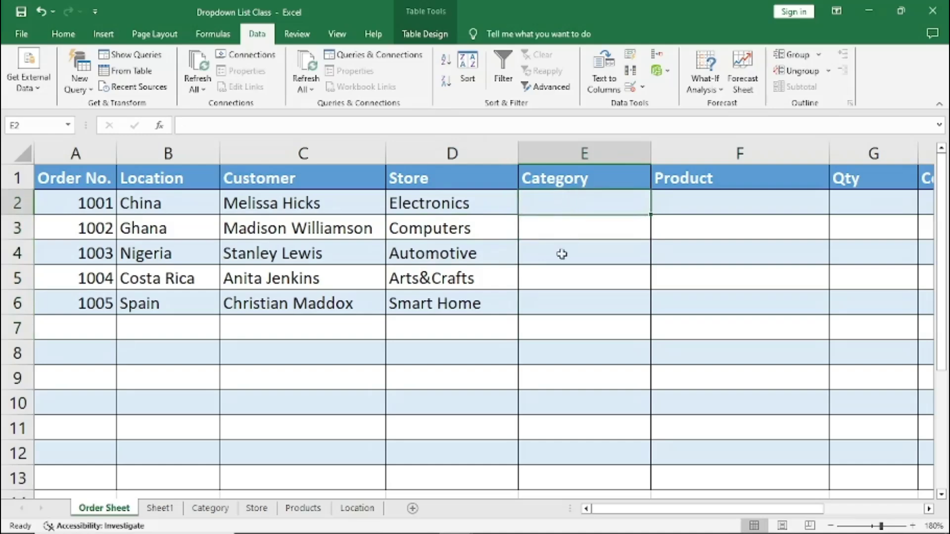
left_click(222, 509)
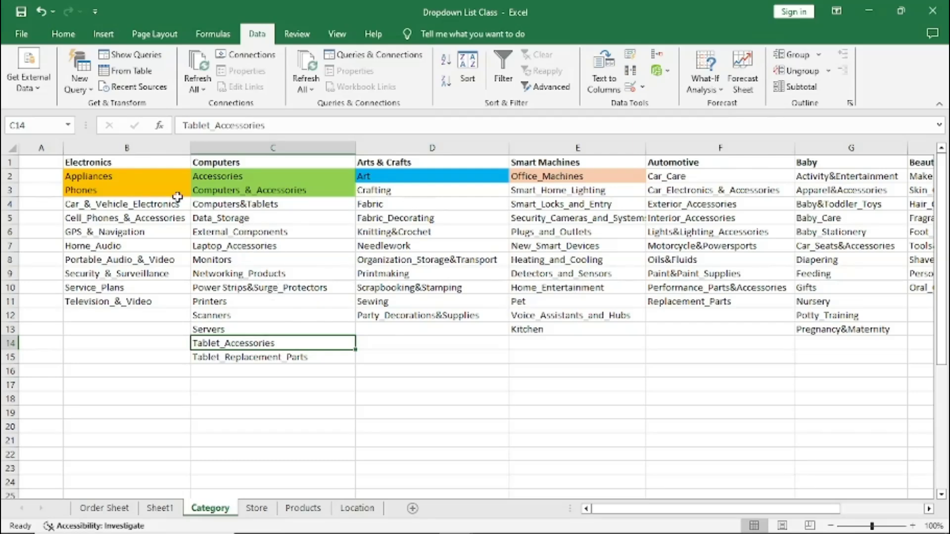
left_click_drag(119, 162, 113, 299)
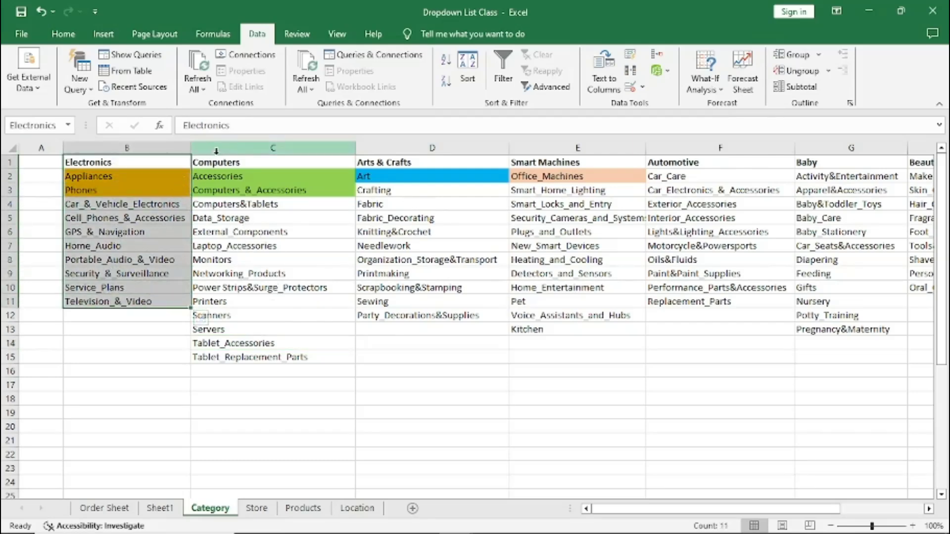
left_click_drag(212, 165, 252, 357)
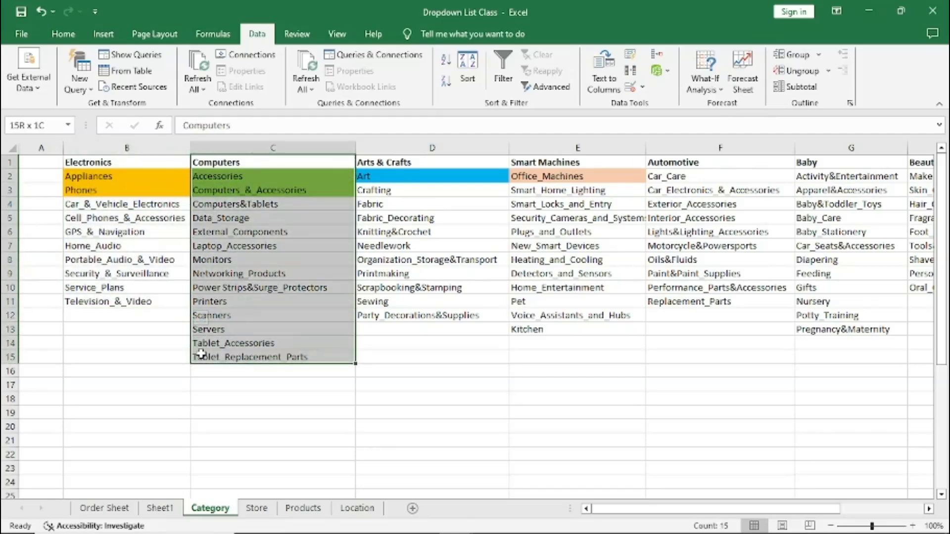
left_click_drag(392, 162, 396, 313)
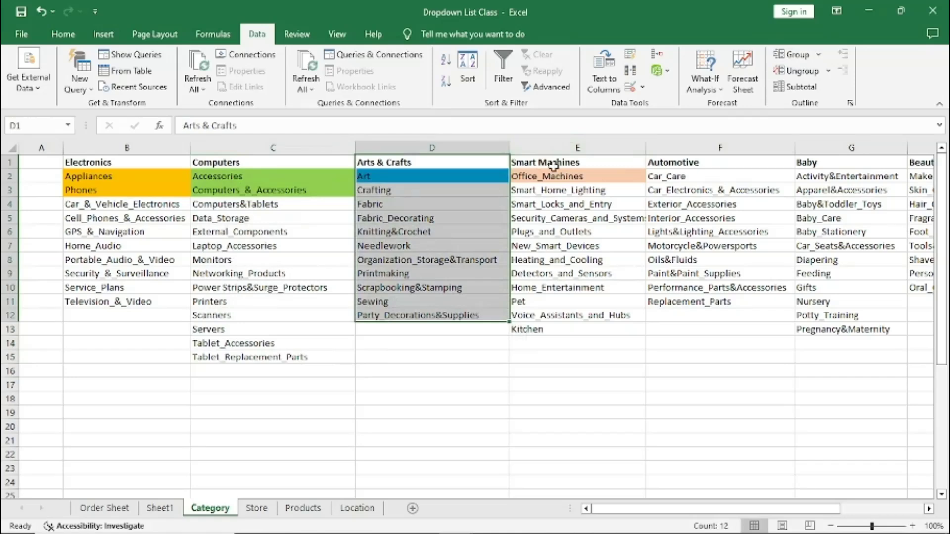
left_click_drag(553, 165, 545, 315)
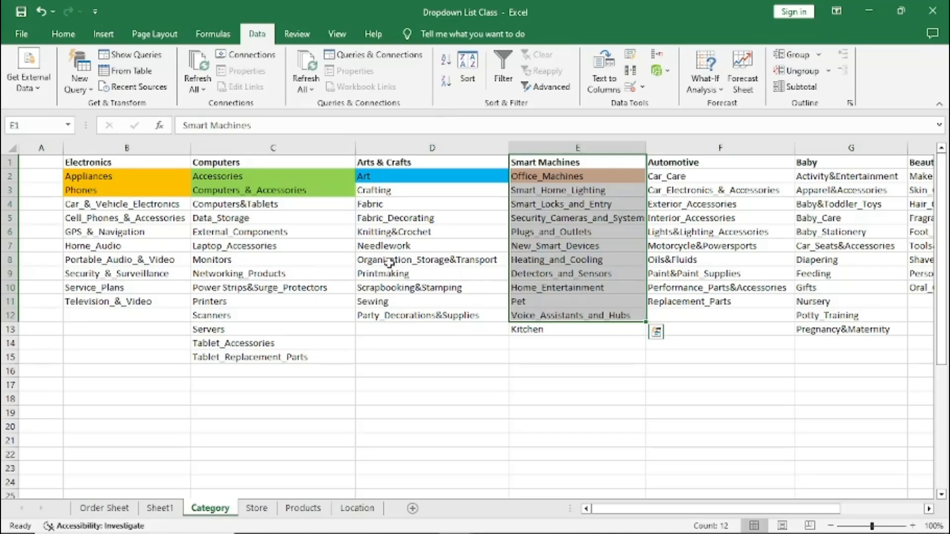
Step: Remove the spaces from header D1 on the Category sheet so it reads Arts&Crafts, matching the store name on the Order Sheet
left_click(387, 163)
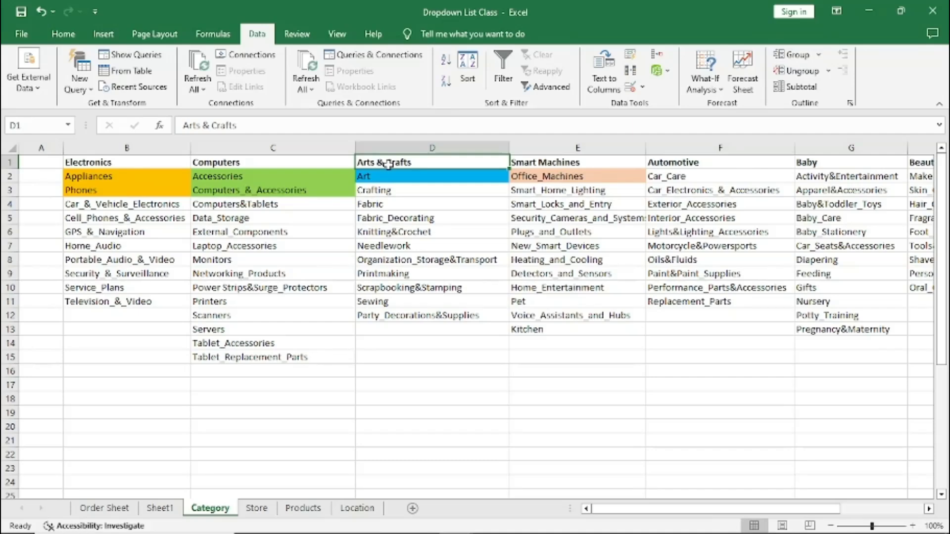
left_click(107, 512)
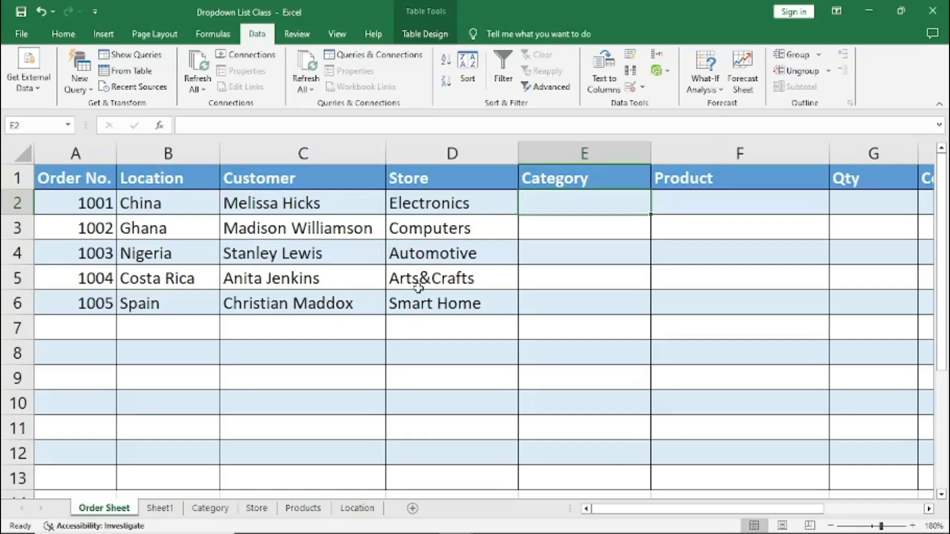
left_click(211, 510)
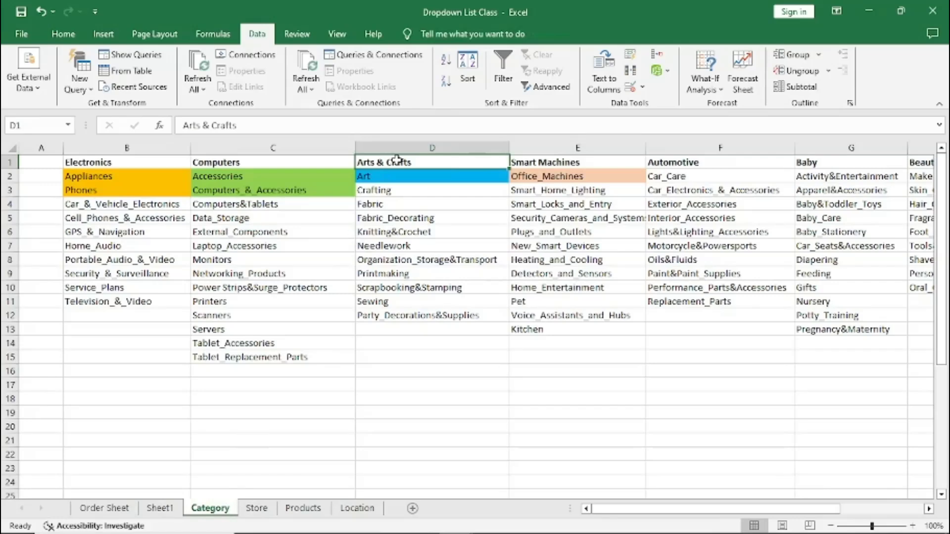
left_click(212, 122)
key("BackSpace")
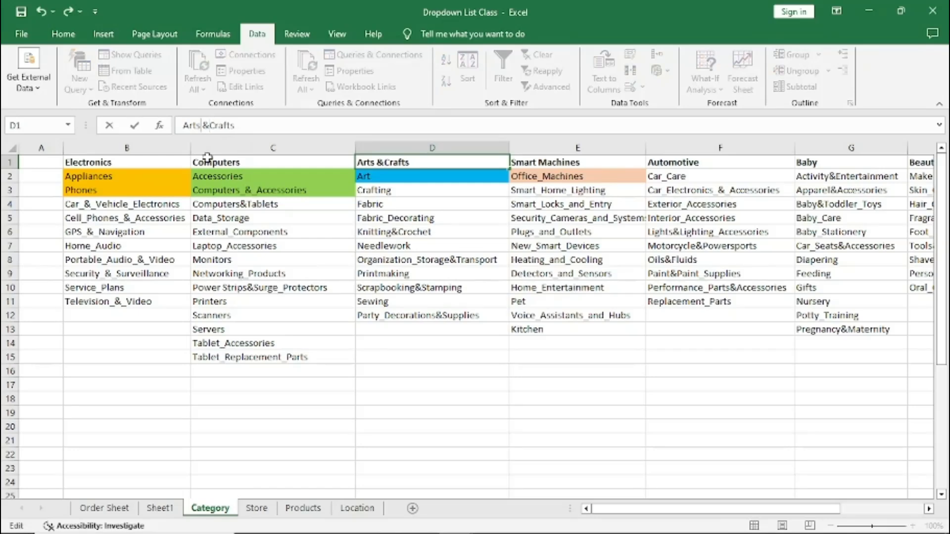
key("BackSpace")
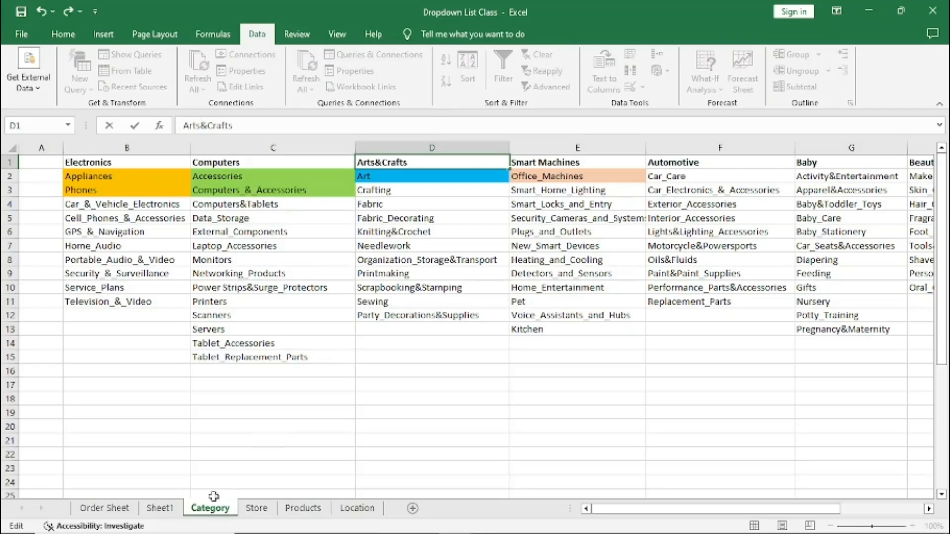
left_click(261, 511)
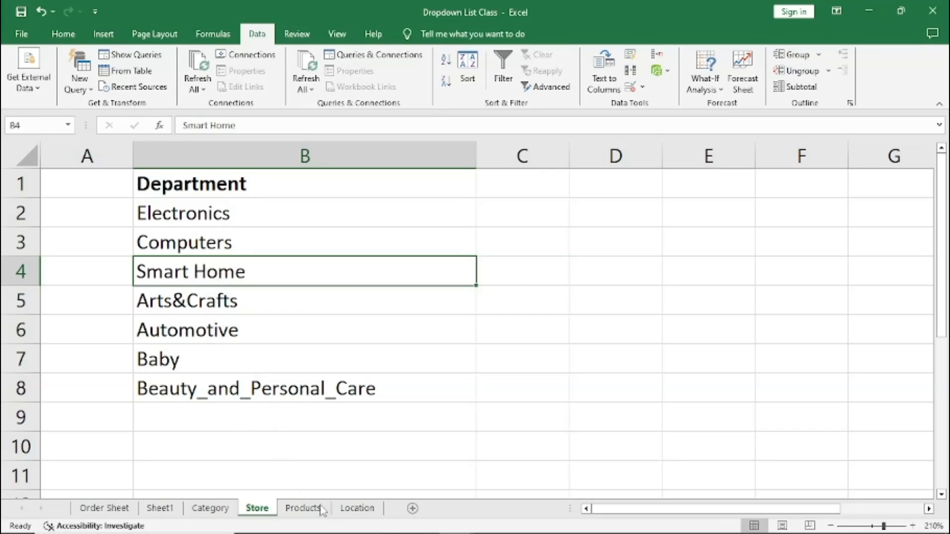
Step: Rename header E1 on the Category sheet to Smart_Machines, with an underscore in place of the space
left_click(210, 508)
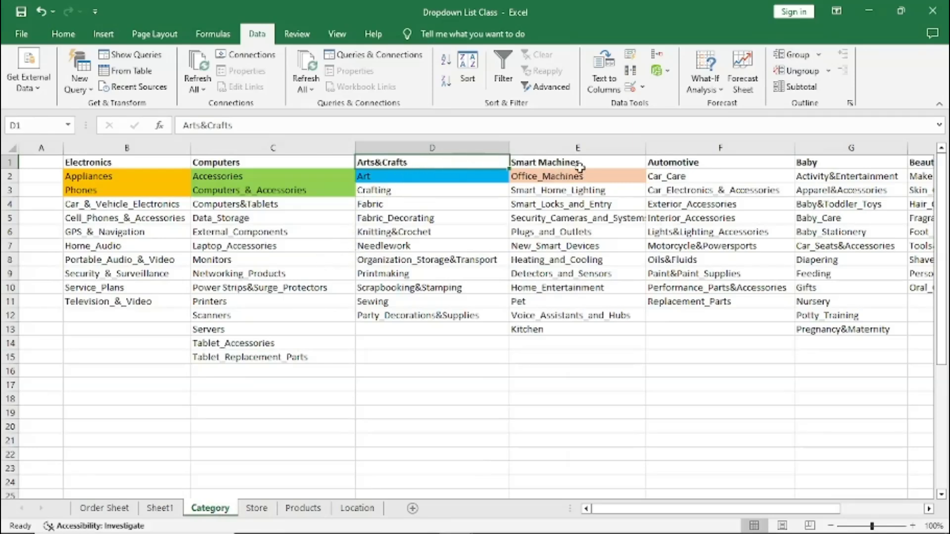
left_click(541, 163)
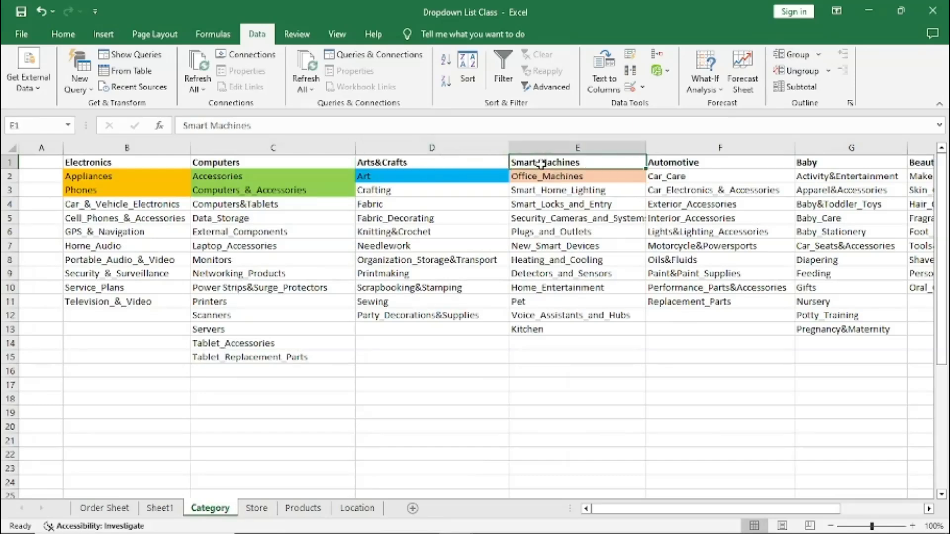
left_click(212, 126)
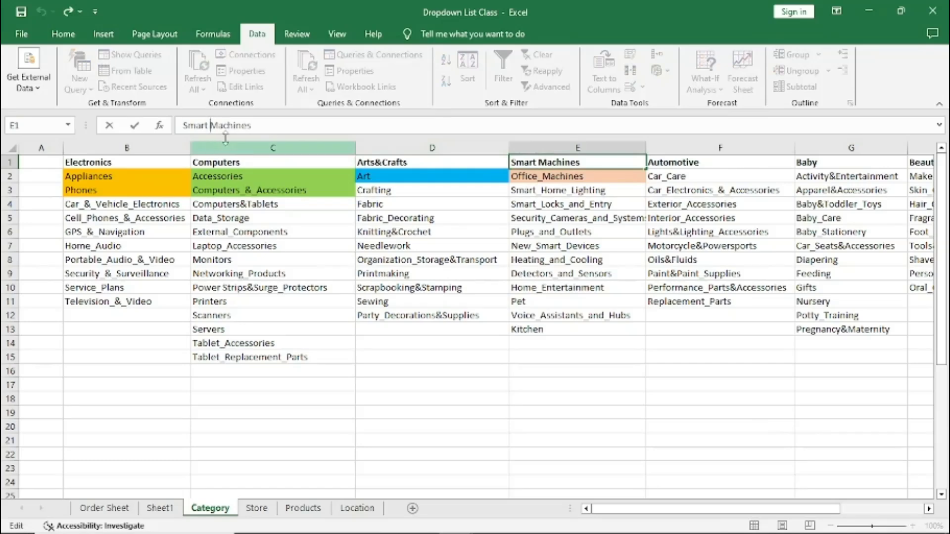
key("BackSpace")
type("_")
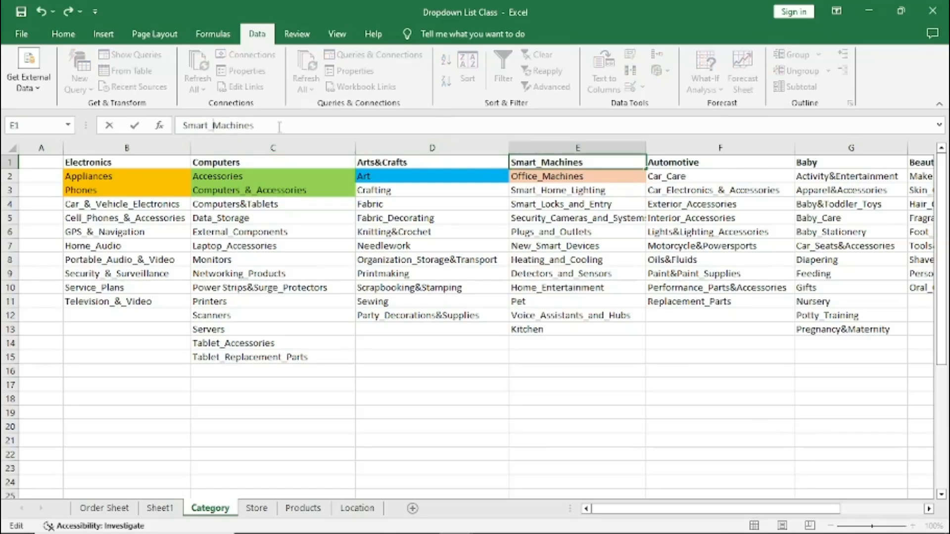
left_click(467, 247)
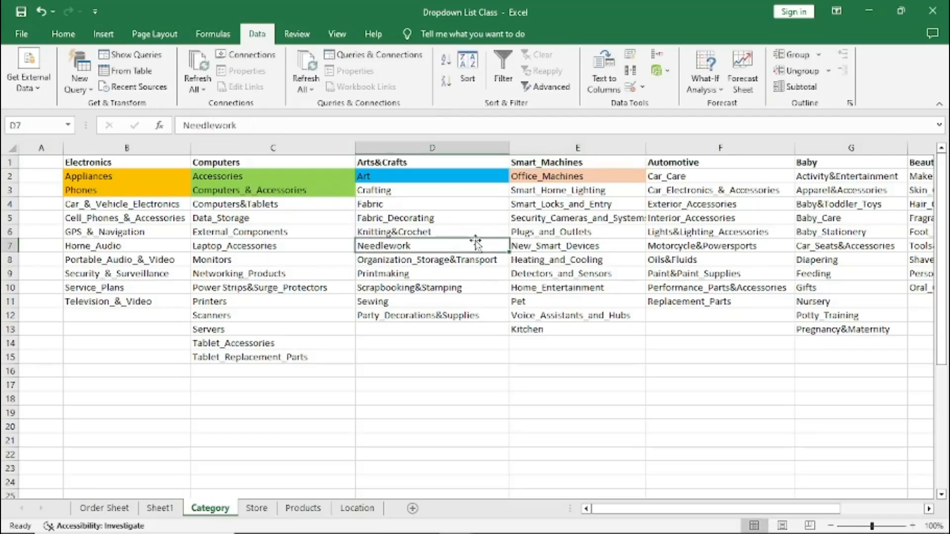
left_click(540, 157)
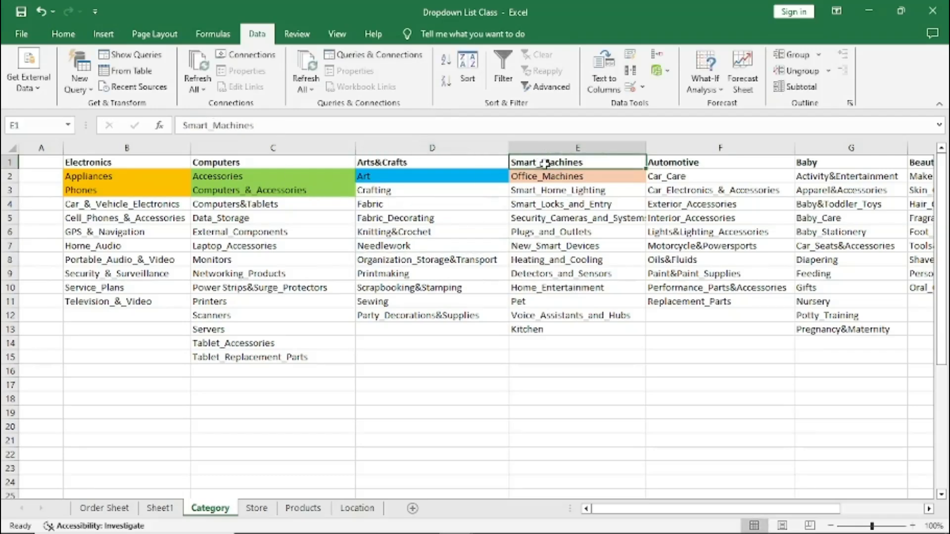
Step: Copy header E1, Smart_Machines, from the Category sheet and paste it as values over Smart Home in cell B4 of the Store sheet
right_click(544, 166)
left_click(580, 214)
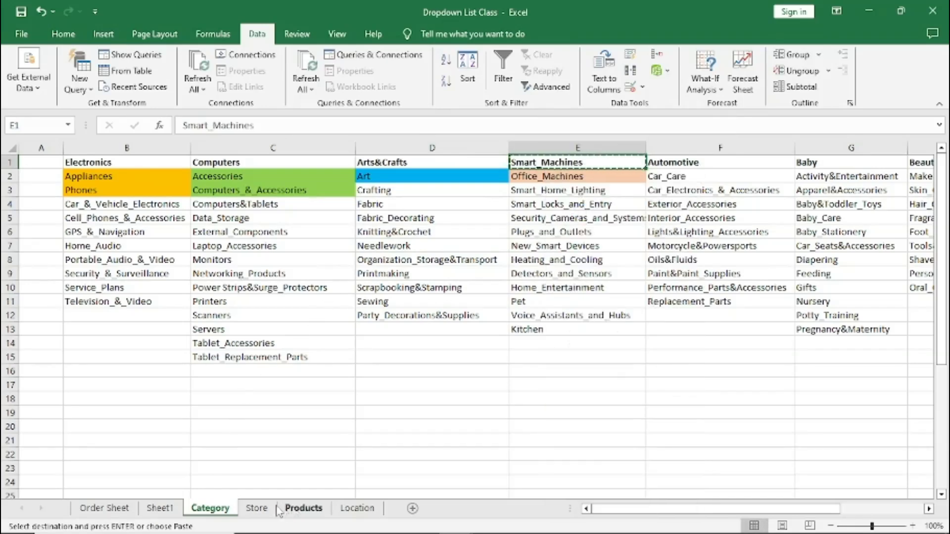
left_click(257, 510)
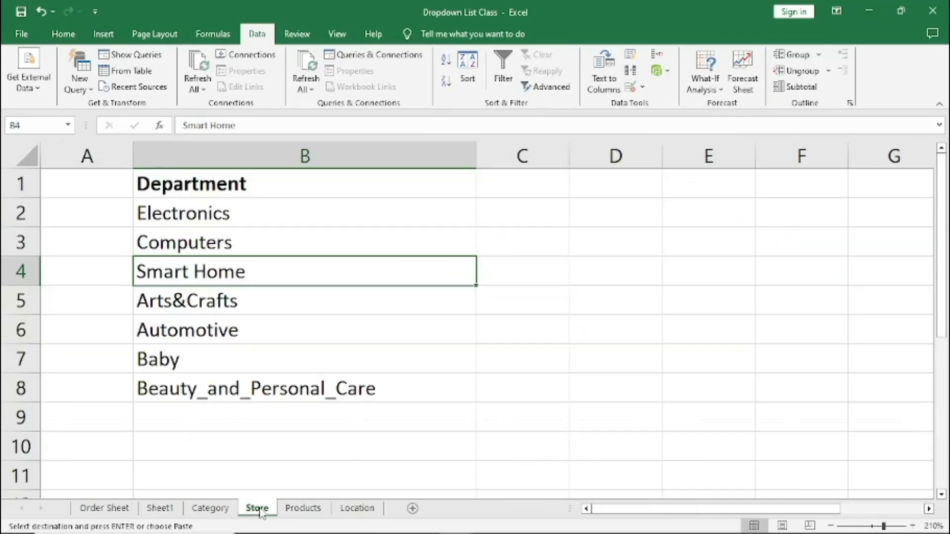
right_click(203, 269)
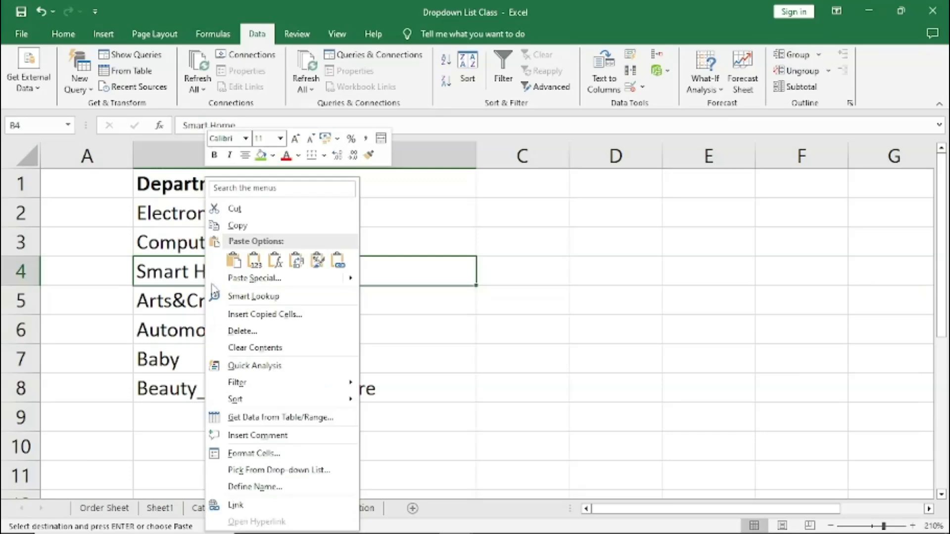
left_click(256, 262)
left_click(237, 364)
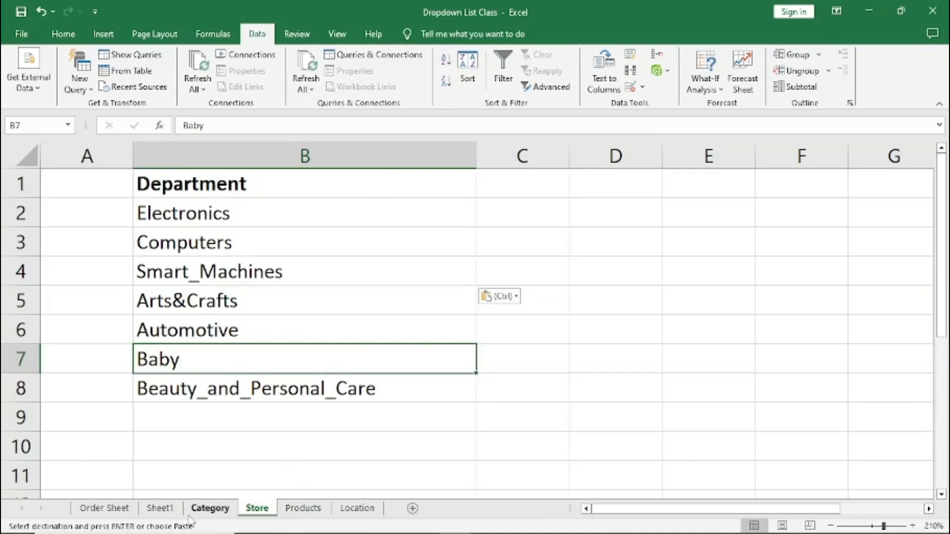
Step: Check the stores on the Order Sheet against the Electronics, Computers and Arts&Crafts lists on the Category sheet
left_click(123, 510)
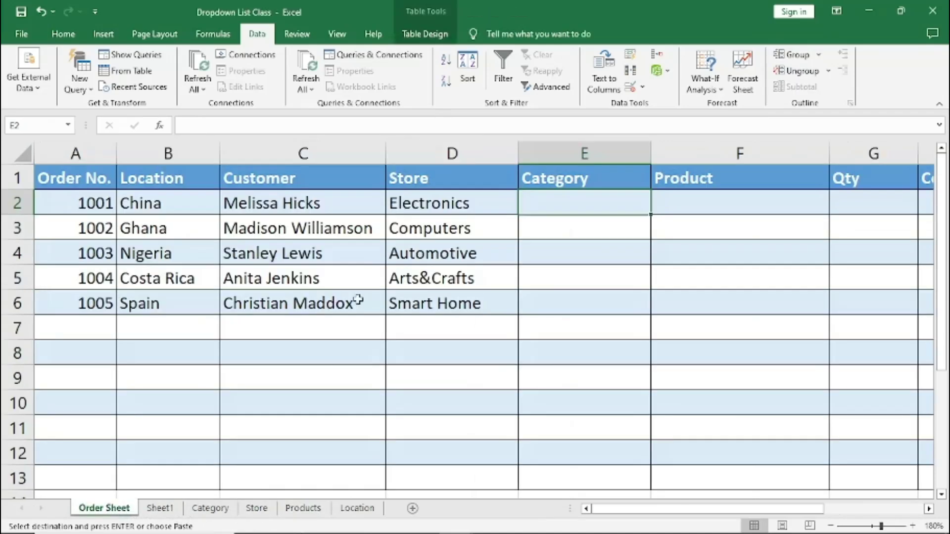
left_click(206, 513)
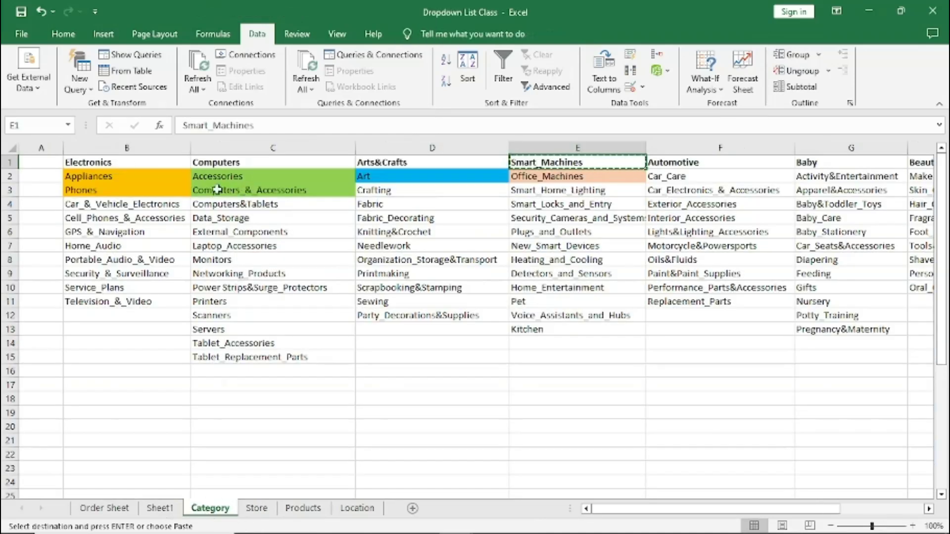
left_click_drag(122, 164, 124, 303)
left_click_drag(230, 162, 227, 364)
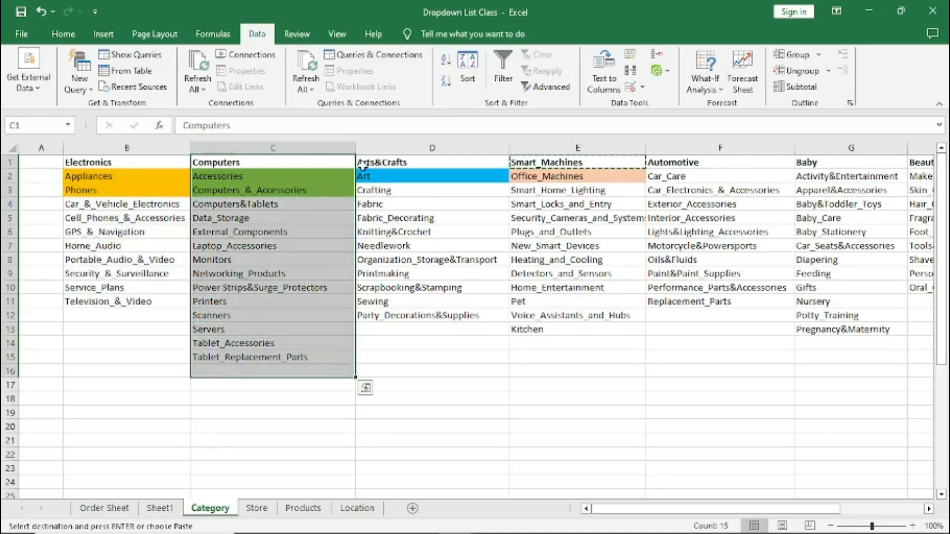
left_click_drag(370, 163, 385, 333)
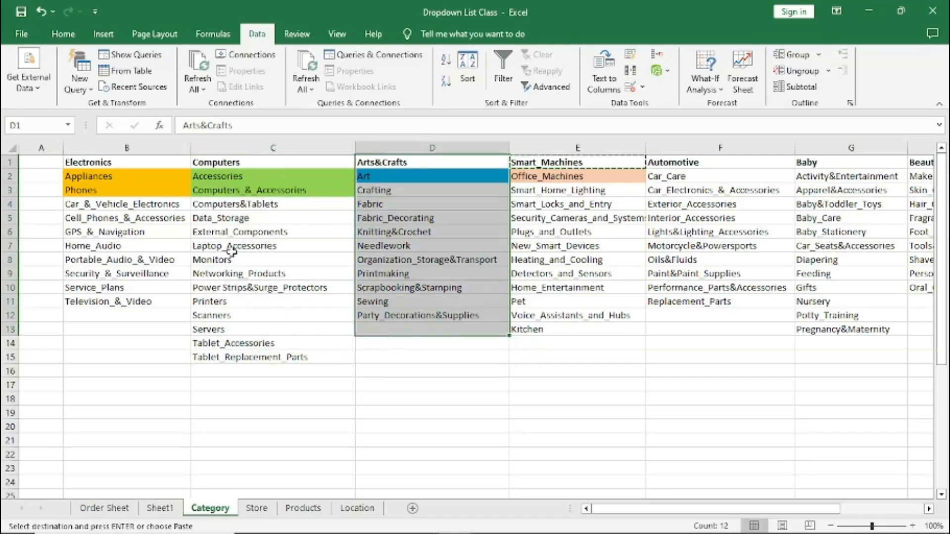
left_click(97, 163)
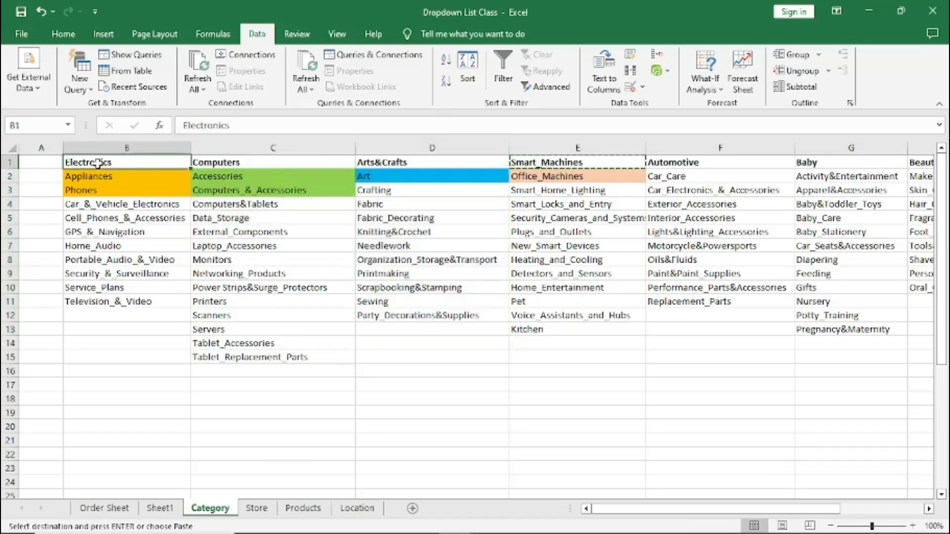
left_click_drag(100, 163, 397, 359)
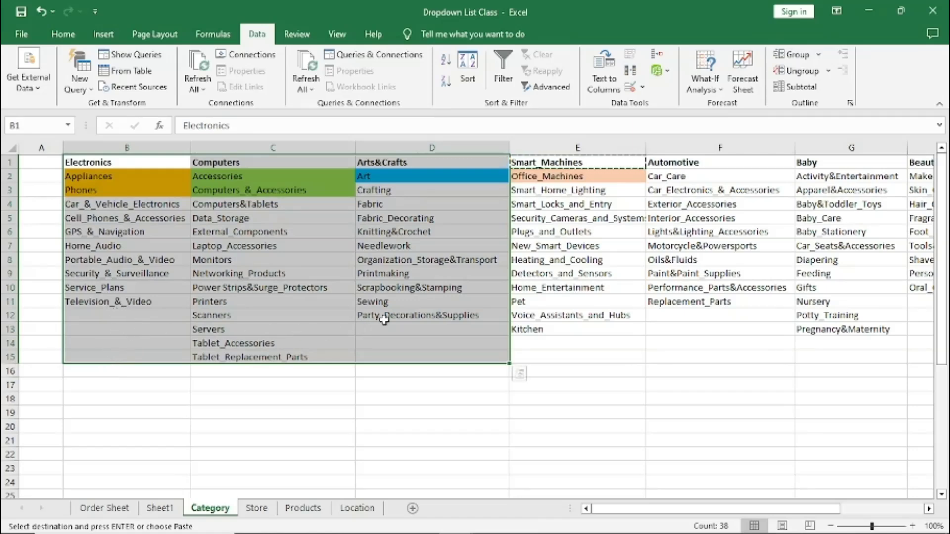
left_click(272, 176)
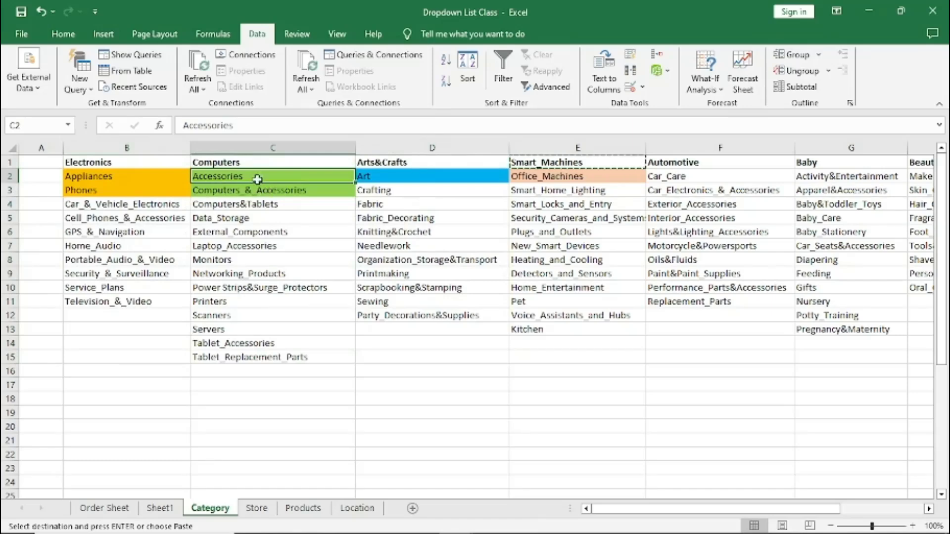
left_click(63, 34)
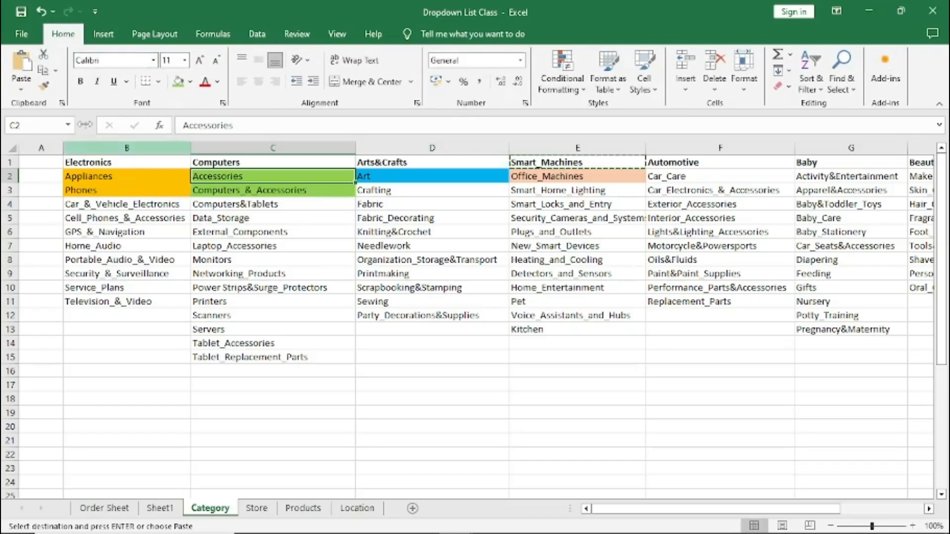
left_click(854, 91)
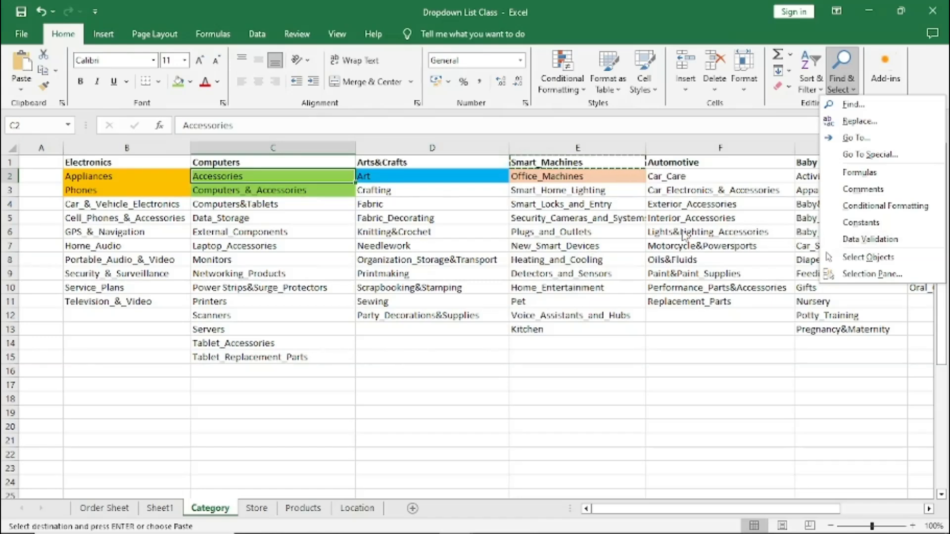
left_click(862, 223)
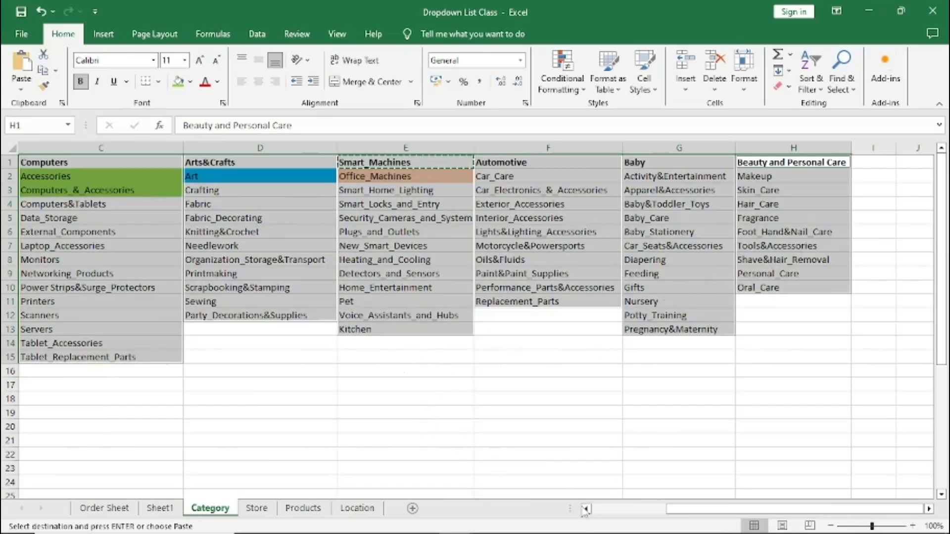
left_click(586, 508)
left_click(586, 509)
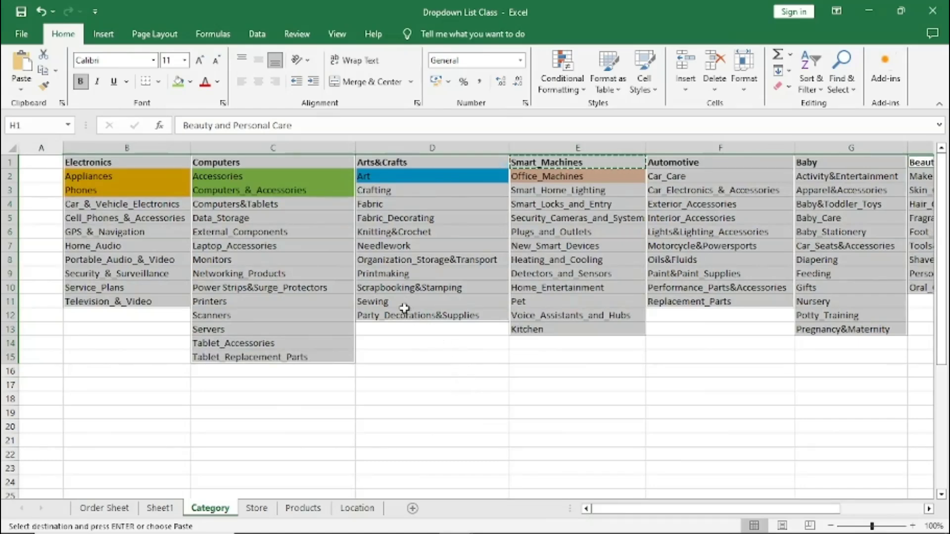
double_click(377, 279)
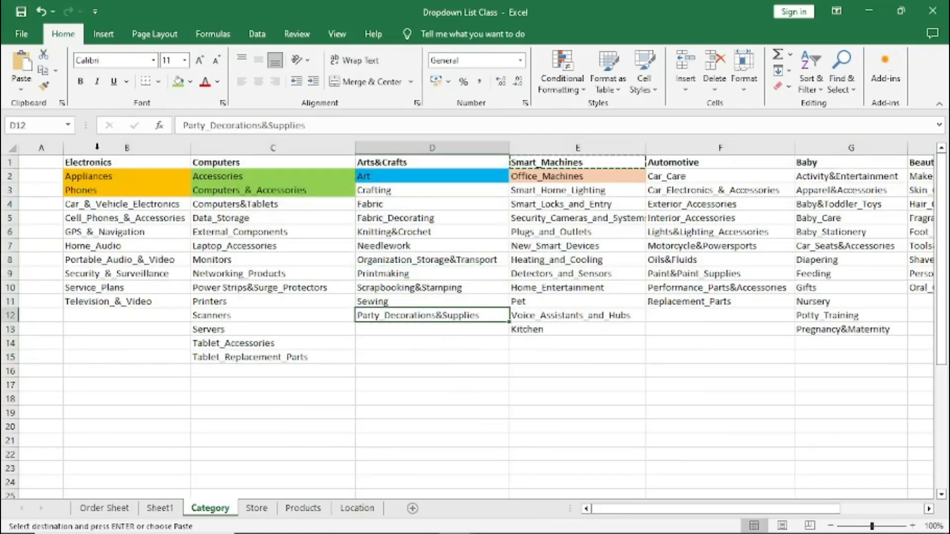
mouse_move(77, 161)
left_mouse_down()
mouse_move(514, 272)
mouse_move(796, 329)
mouse_move(851, 330)
mouse_move(914, 351)
mouse_move(915, 372)
mouse_move(808, 354)
left_mouse_up()
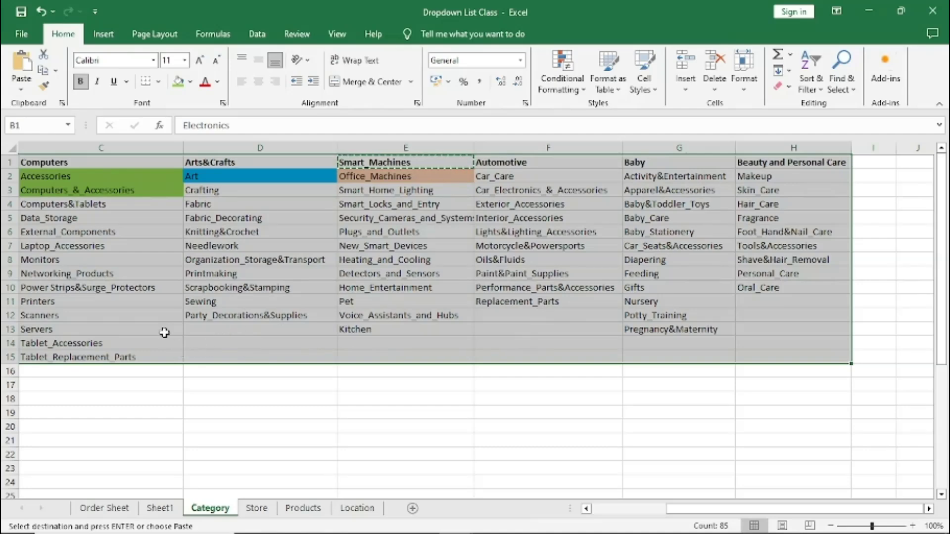
left_click(198, 227)
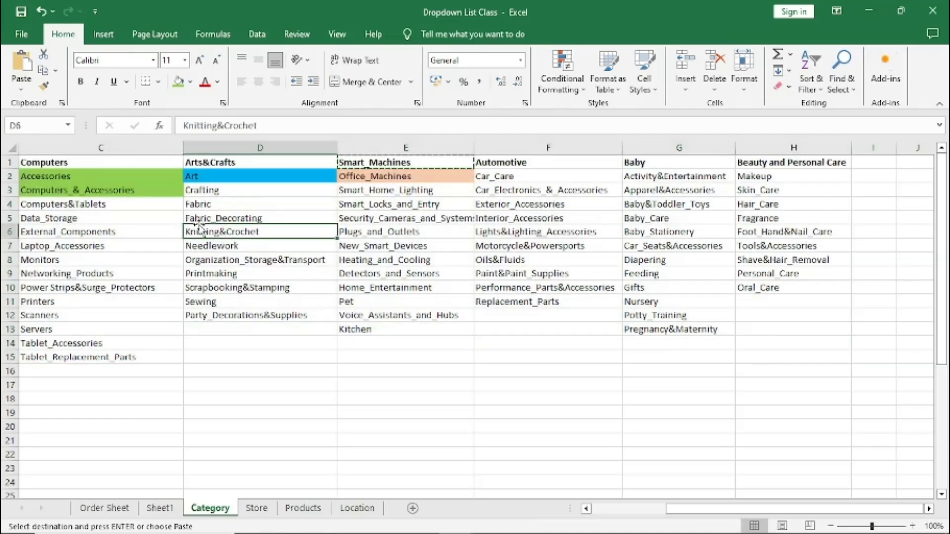
left_click_drag(704, 509, 588, 511)
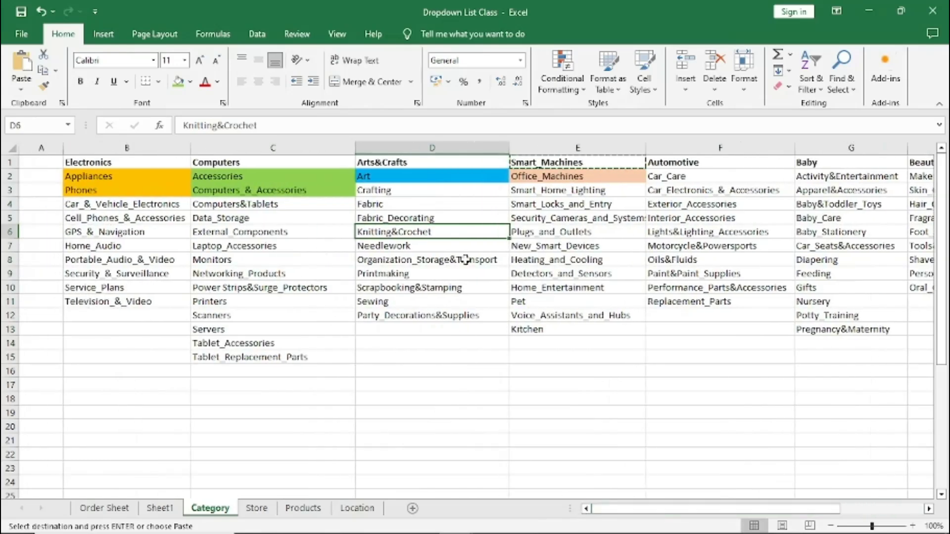
Step: Select all constants on the Category sheet and create names from their top row, replacing the existing Electronics definition
left_click(208, 203)
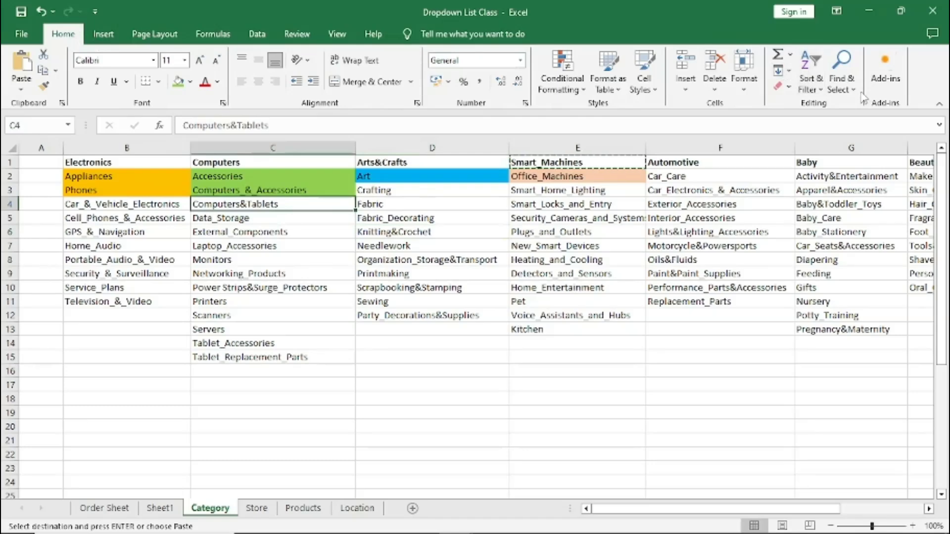
left_click(840, 89)
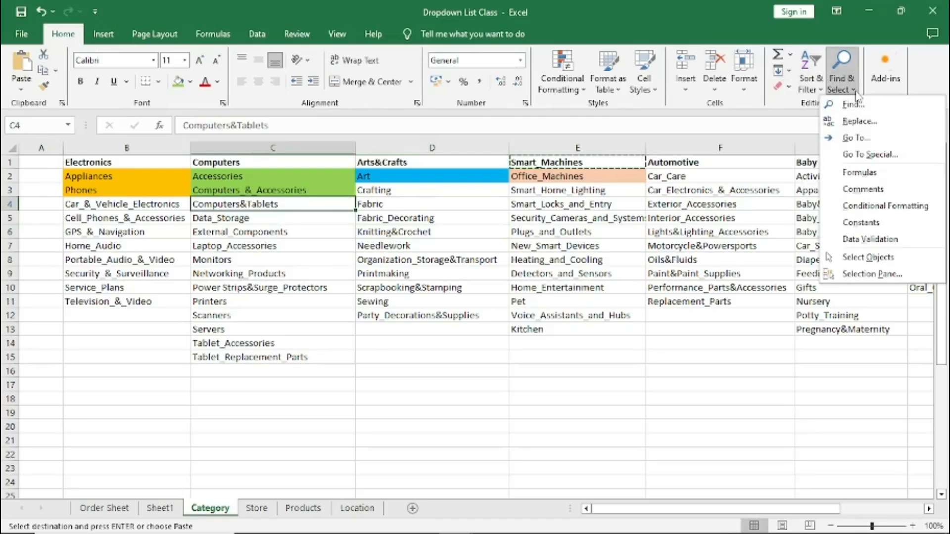
left_click(865, 227)
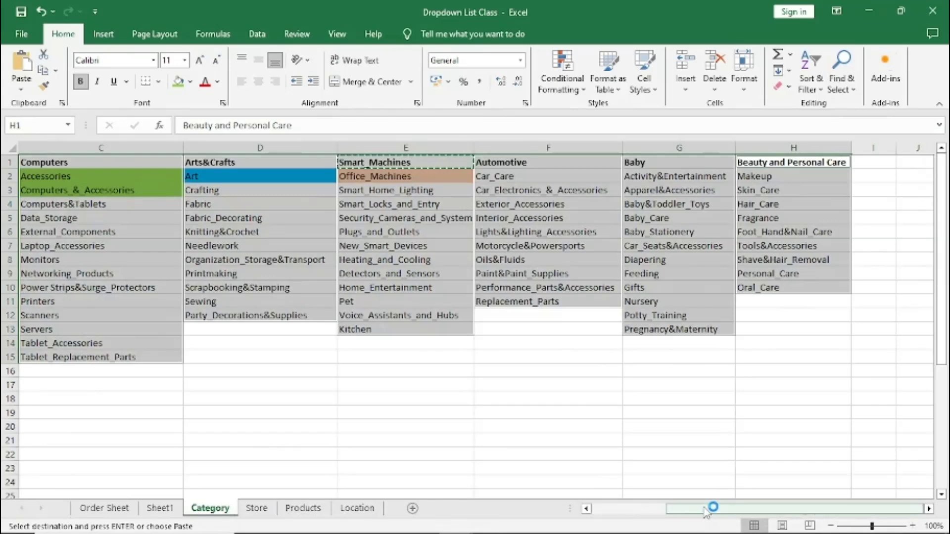
left_click_drag(712, 508, 638, 508)
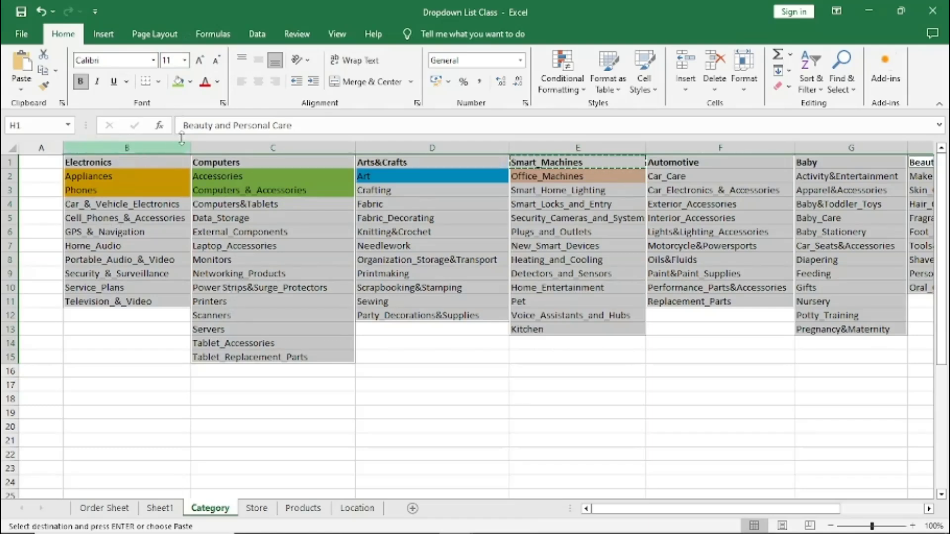
left_click(211, 38)
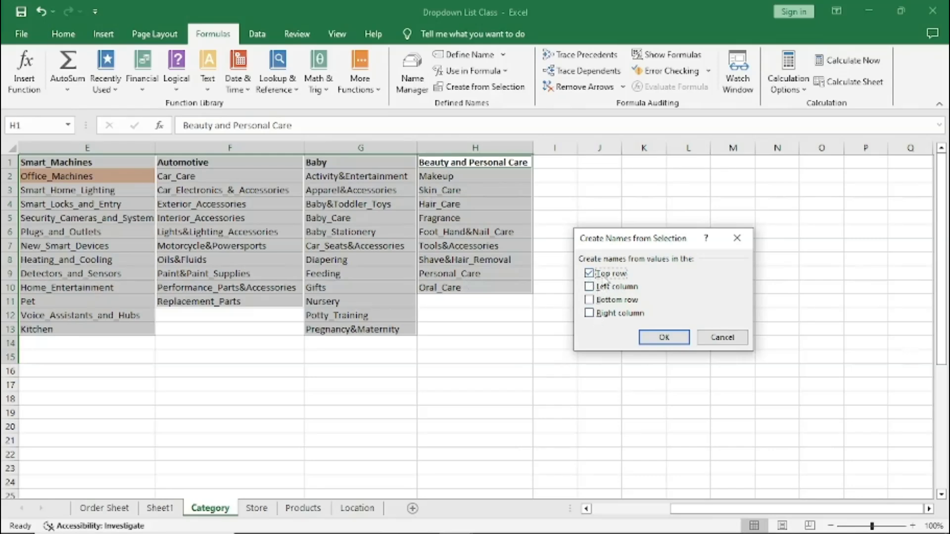
left_click(664, 340)
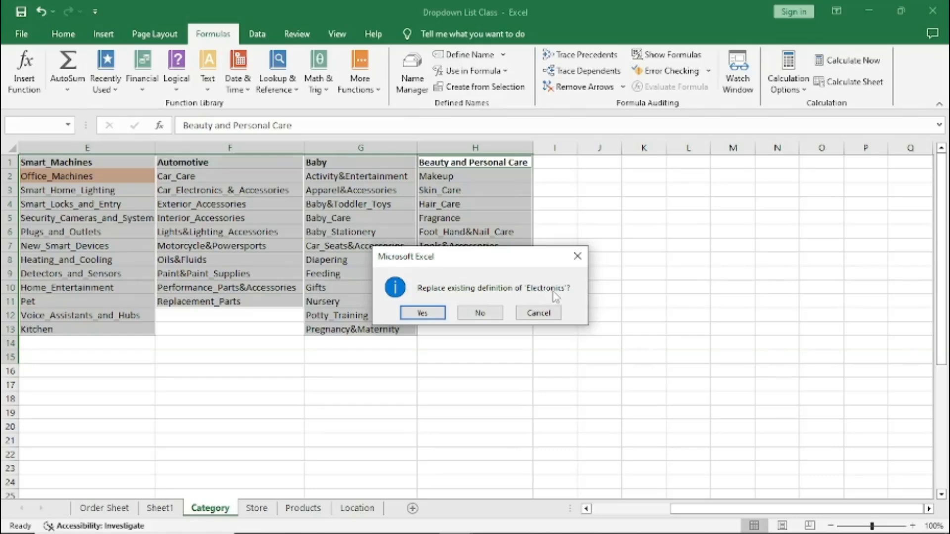
left_click(423, 313)
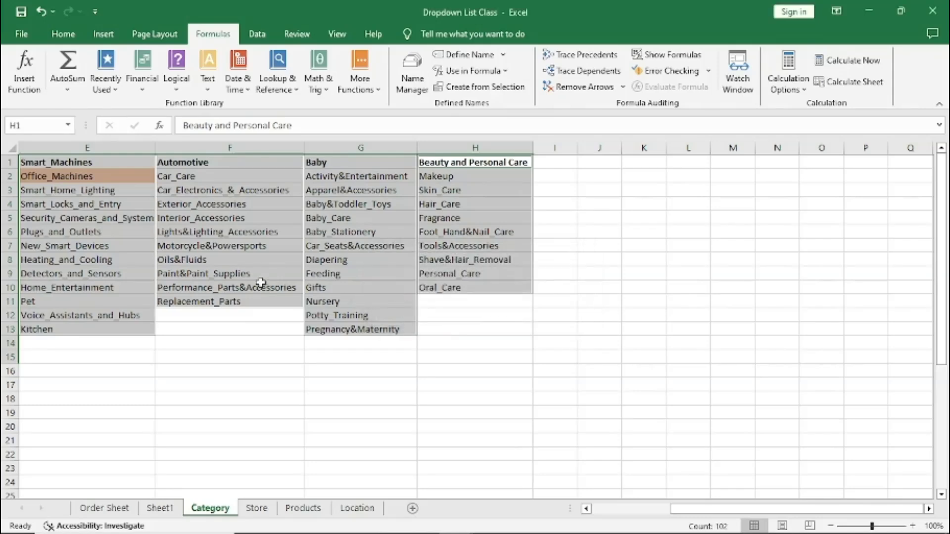
left_click_drag(230, 256, 339, 271)
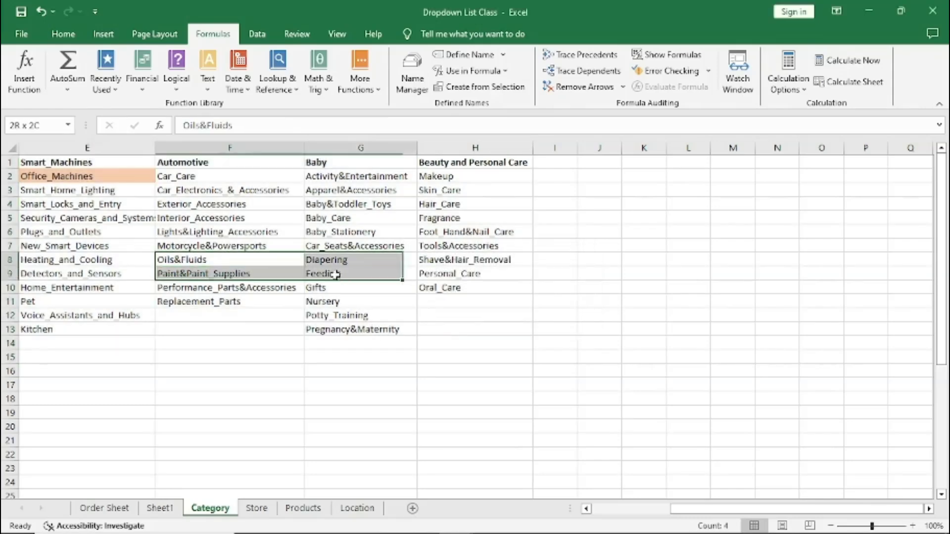
left_click(300, 232)
Step: Review the list headers in row 1 of the Category sheet, from Electronics in B1 to Baby in G1
left_click_drag(697, 516, 618, 517)
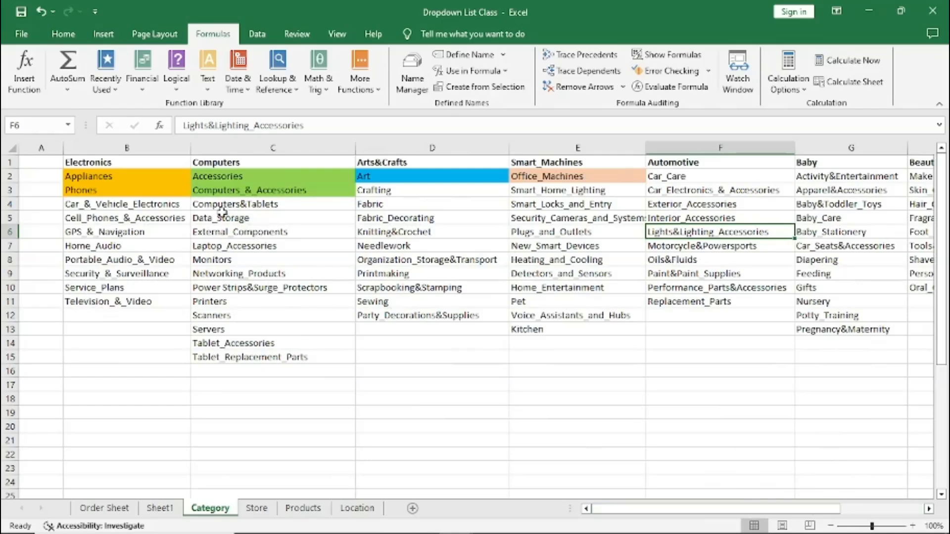
left_click(112, 164)
left_click_drag(111, 164, 116, 219)
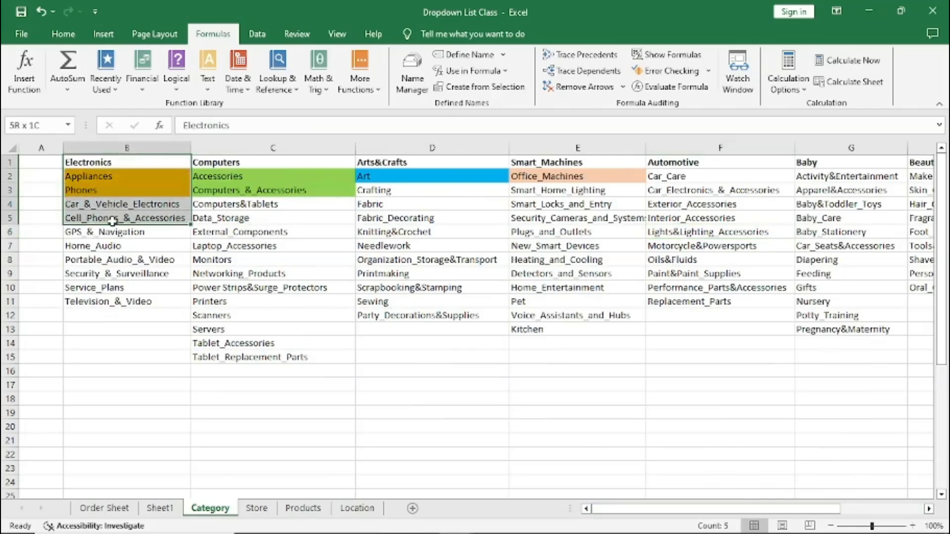
left_click(113, 166)
left_click(238, 165)
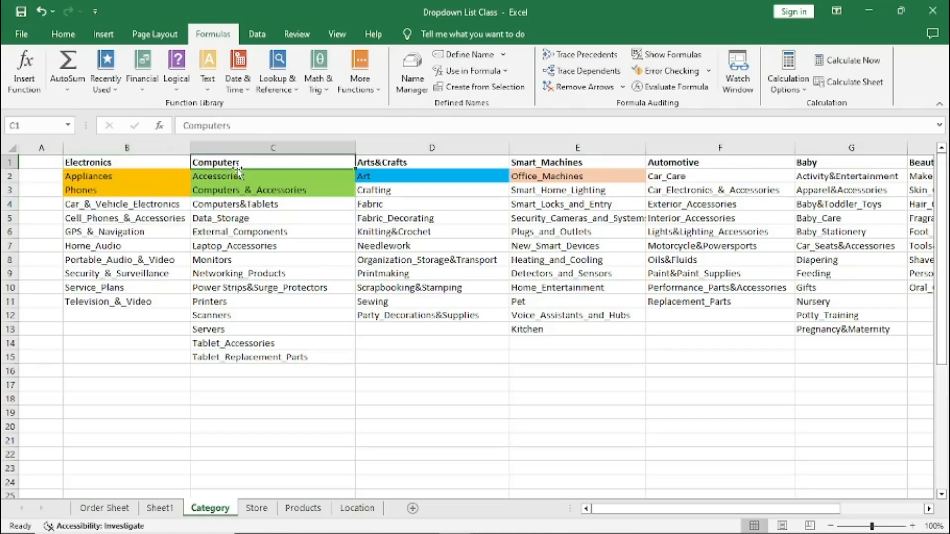
left_click(420, 163)
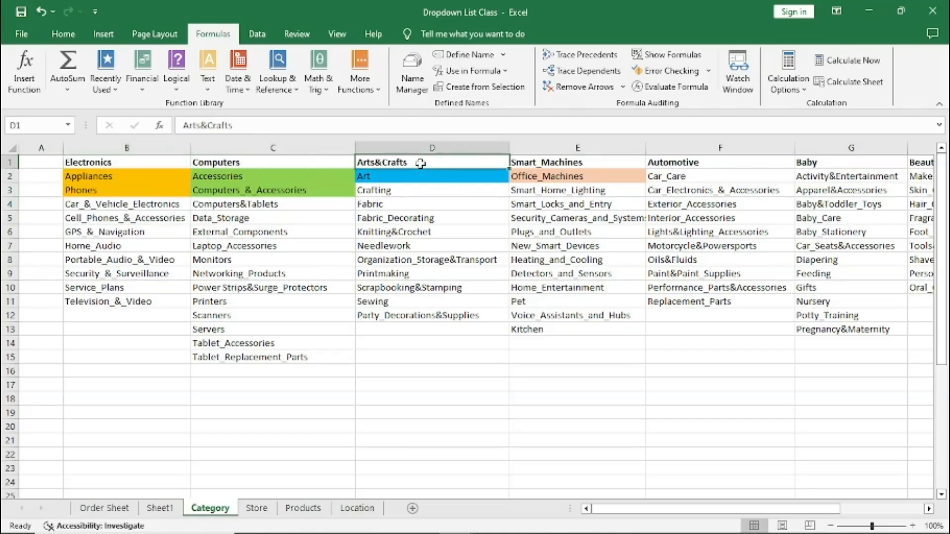
left_click(561, 164)
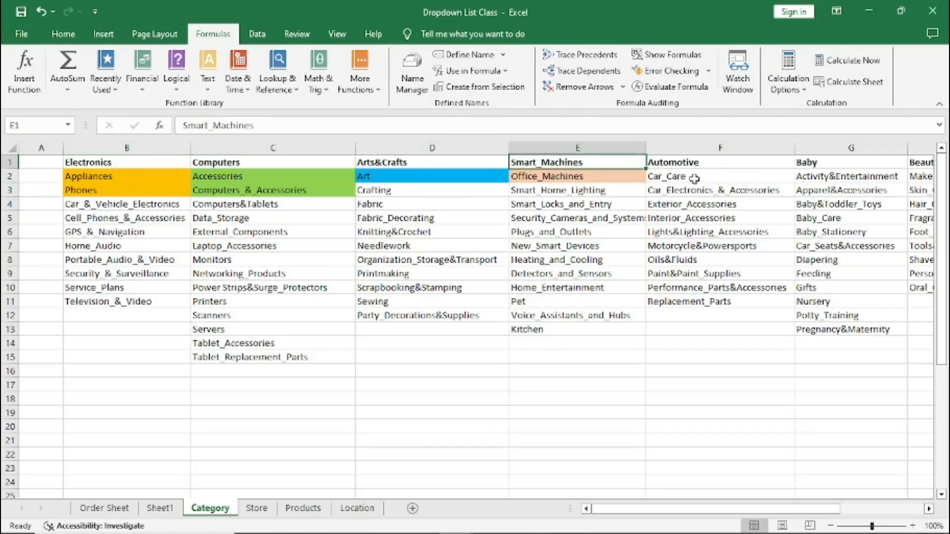
left_click(707, 167)
left_click(809, 161)
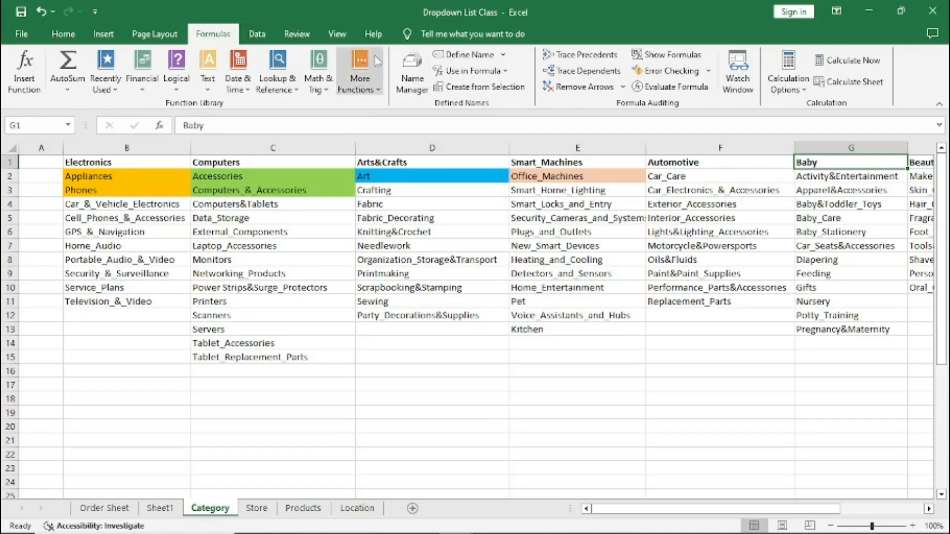
Step: Review the workbook's defined names and their ranges in the Name Manager
left_click(418, 89)
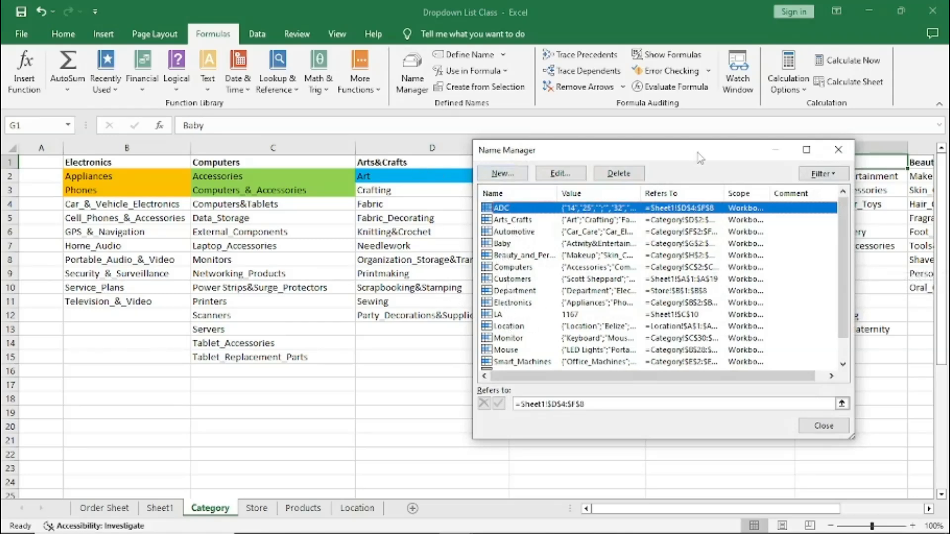
left_click_drag(700, 159, 506, 243)
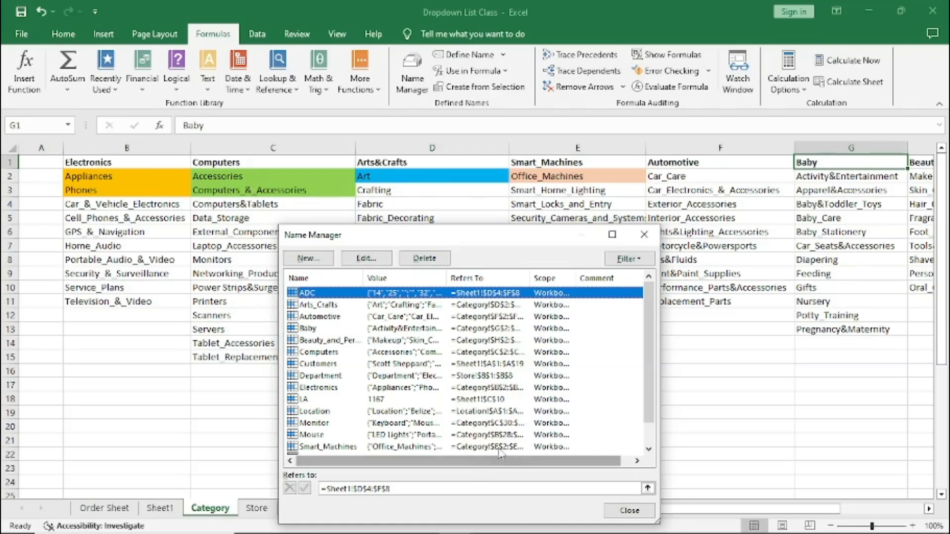
left_click(629, 510)
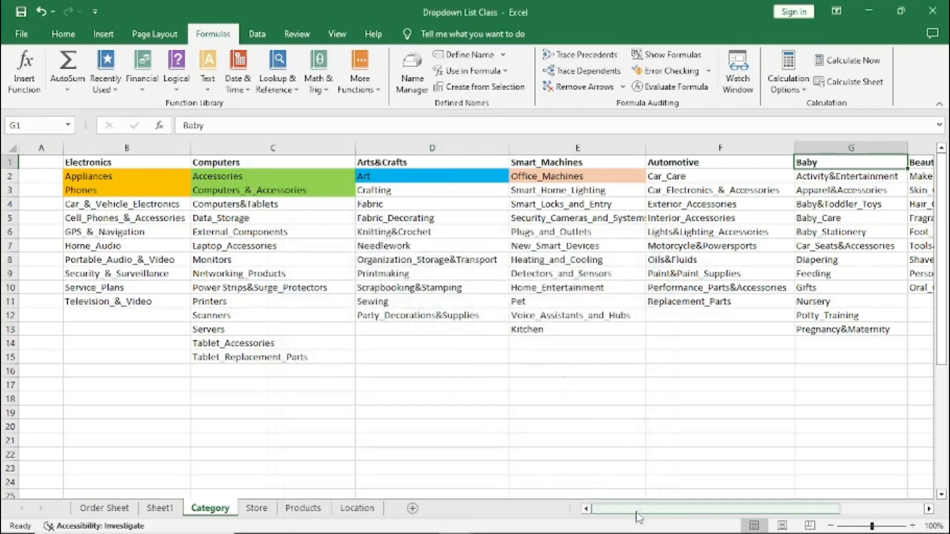
Step: Enter the text INDIRECT in cell C15 below the table on the Order Sheet
left_click(121, 513)
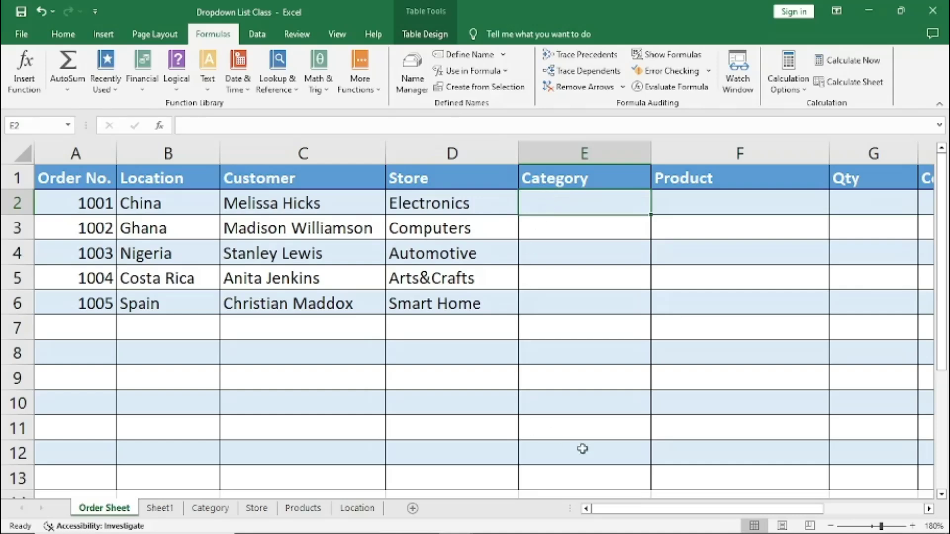
scroll(638, 434, "down", 3)
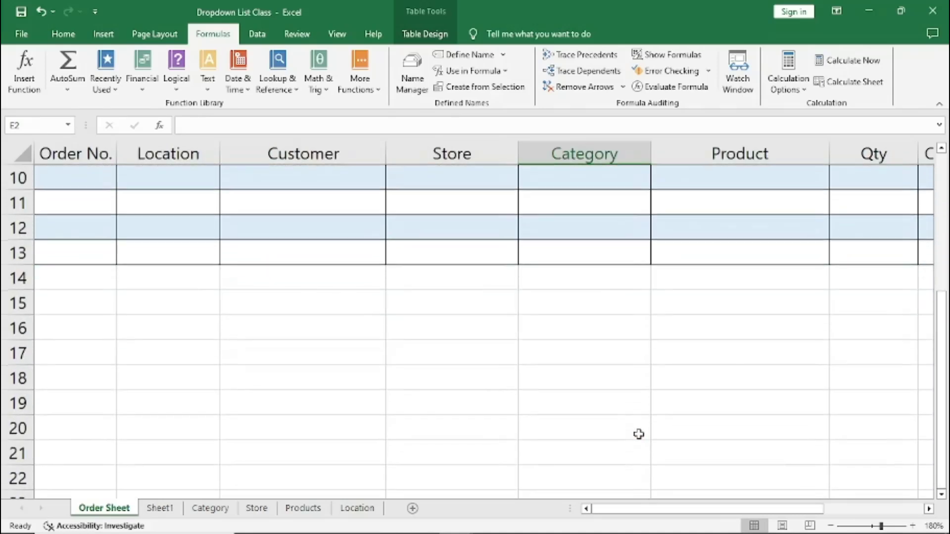
left_click(347, 301)
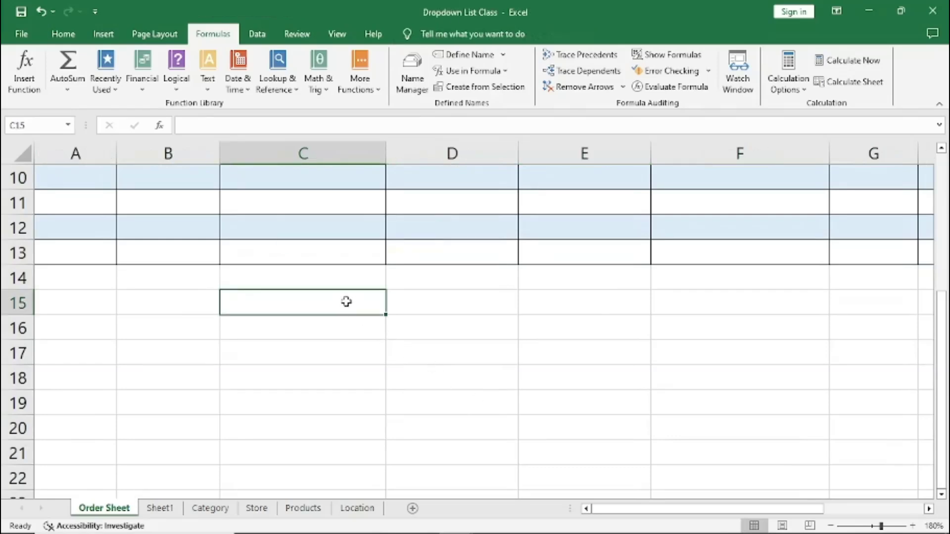
type("INDIRECT")
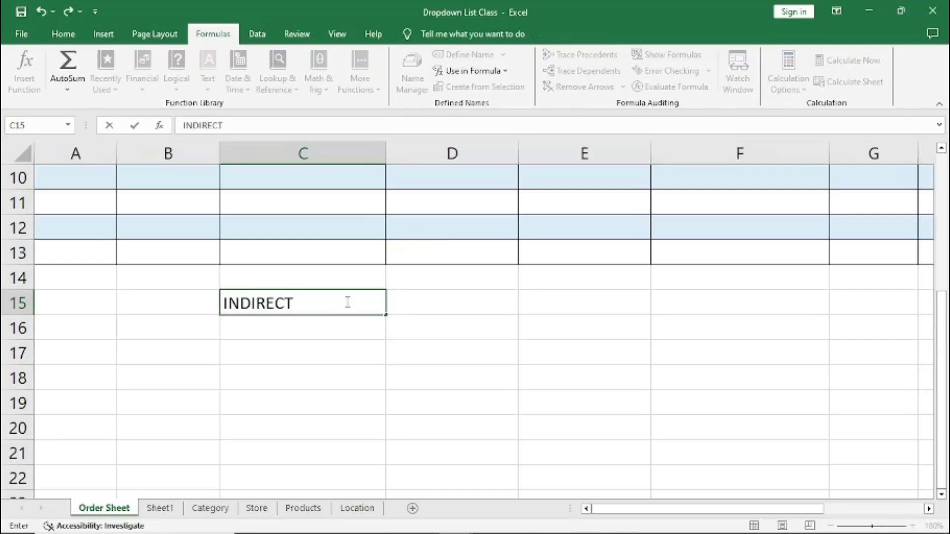
left_click(332, 399)
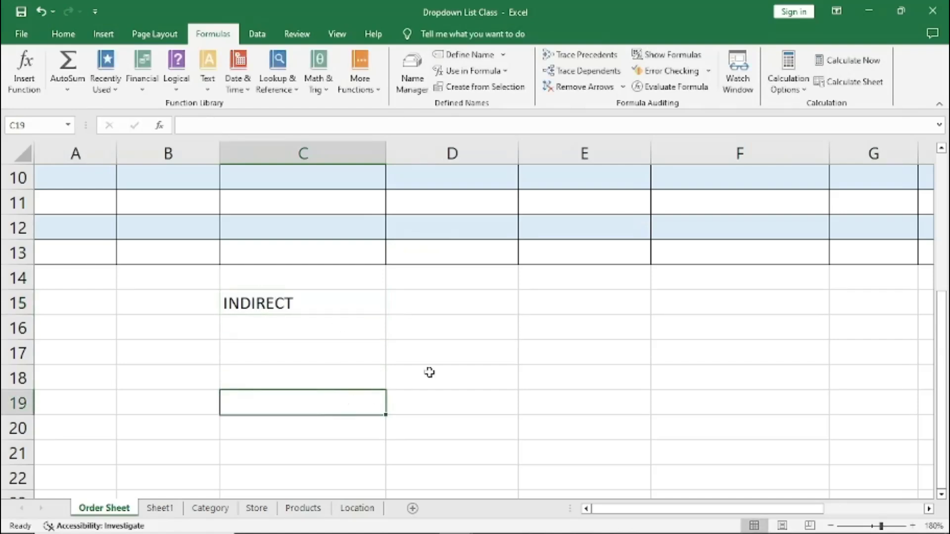
Step: Select the Category cells E2:E13 on the Order Sheet and open data validation for them
scroll(554, 336, "up", 3)
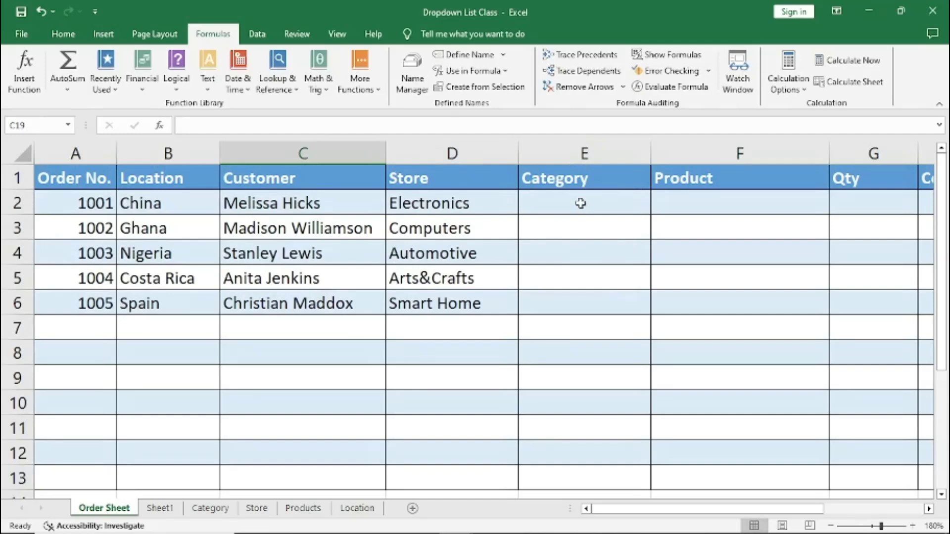
left_click_drag(580, 203, 576, 485)
scroll(576, 486, "down", 2)
scroll(576, 485, "up", 2)
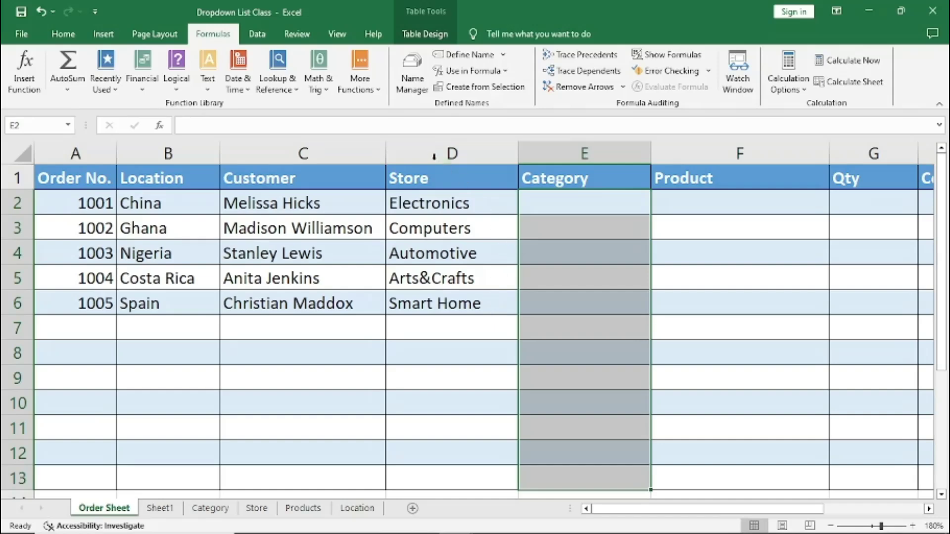
left_click(258, 35)
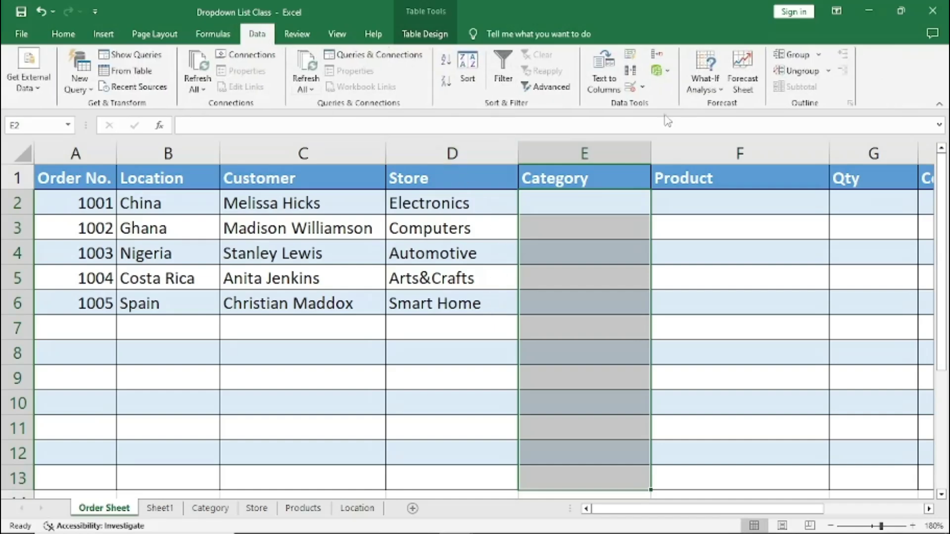
left_click(631, 89)
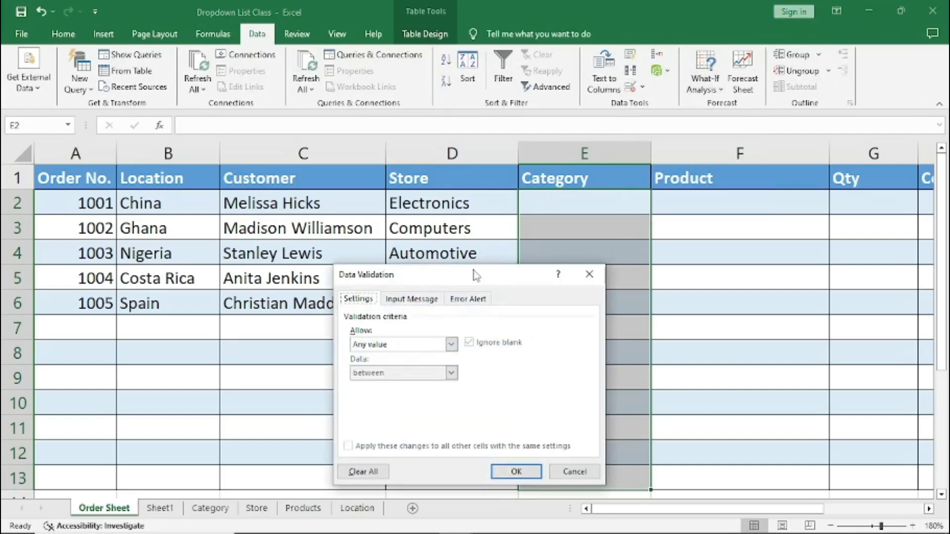
left_click_drag(476, 281, 269, 248)
left_click_drag(246, 235, 244, 239)
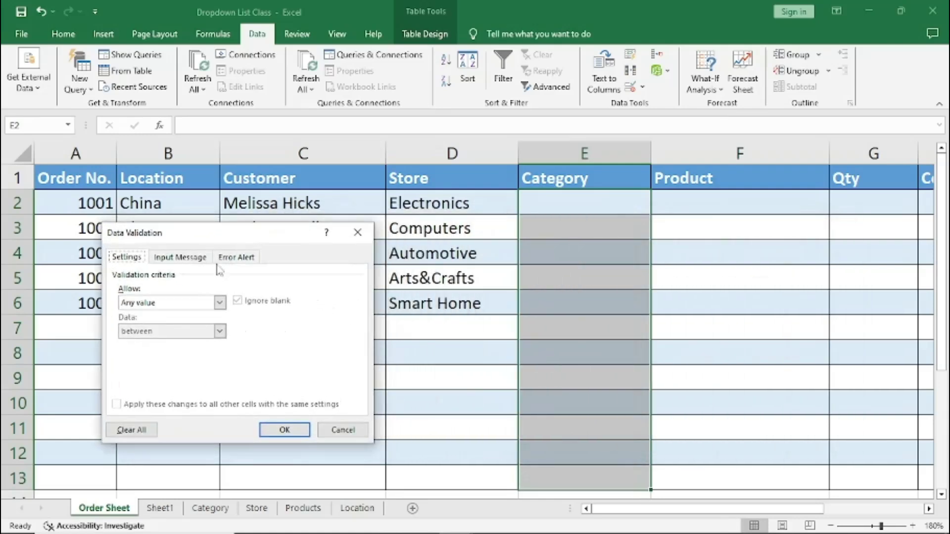
Step: Restrict the selected Category cells to a List validation with the source =INDIRECT(D2)
left_click(220, 302)
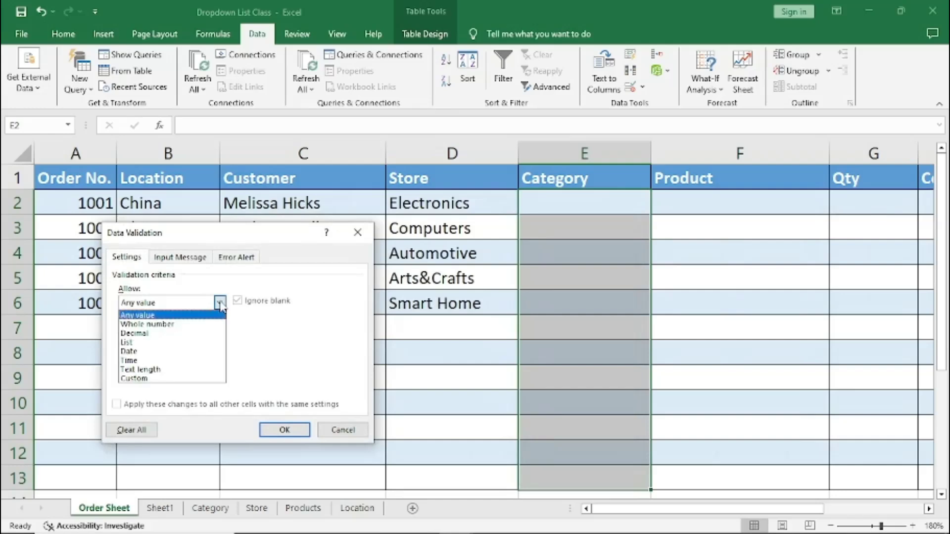
left_click(127, 346)
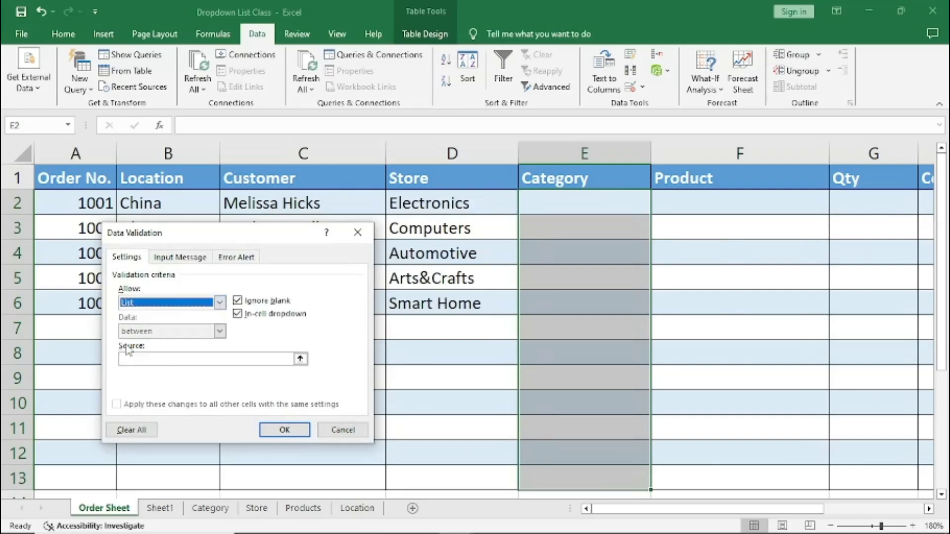
left_click(134, 360)
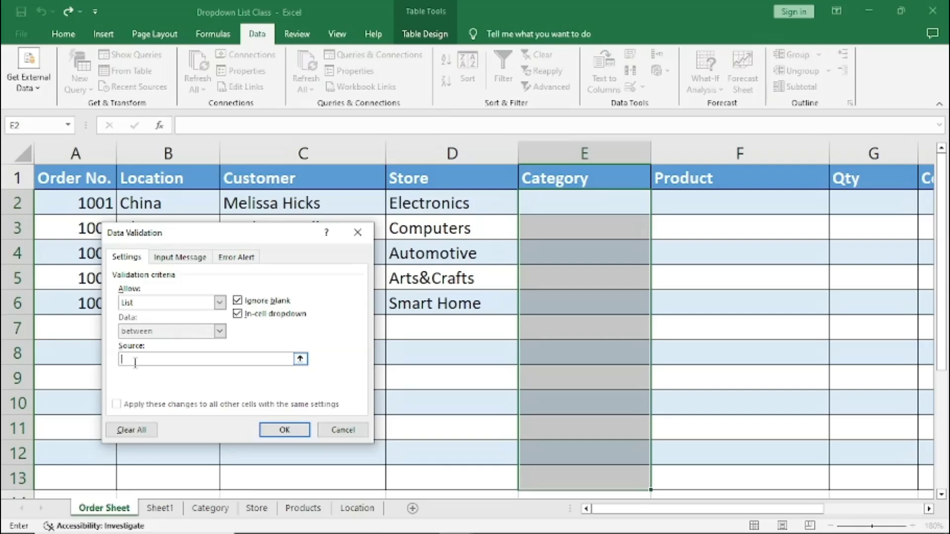
type("=")
type("INDIRECT")
type("D2)")
left_click(285, 430)
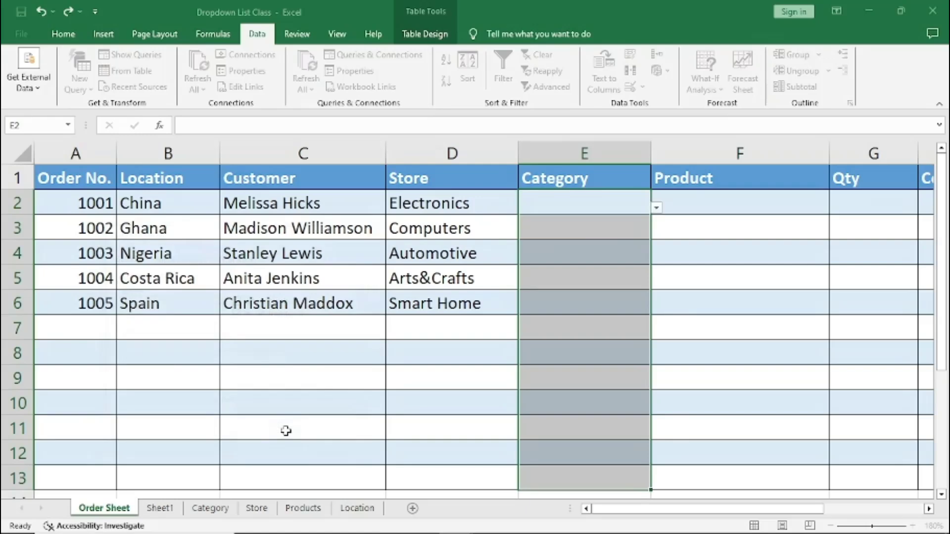
Step: Check the choices in the Category dropdown of E2 against the Electronics store in D2
left_click(485, 277)
left_click(560, 281)
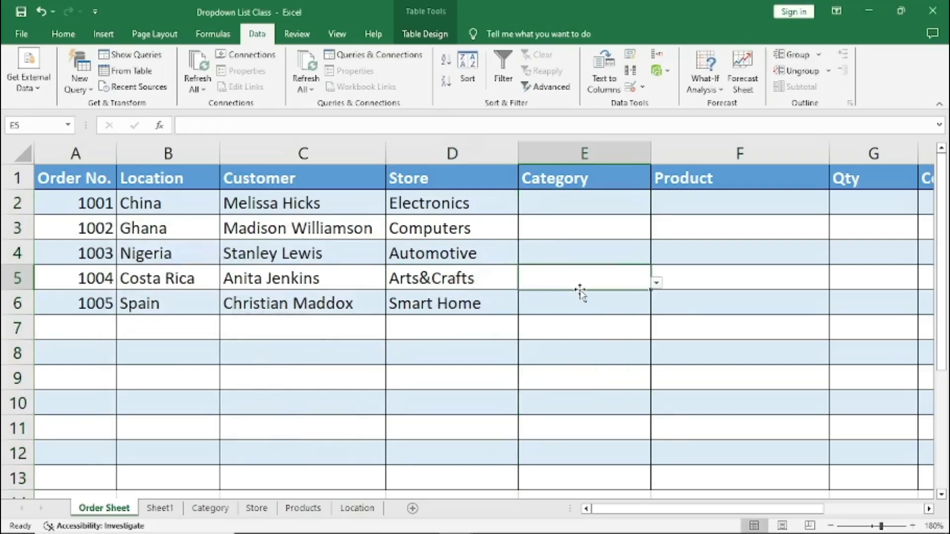
left_click(471, 201)
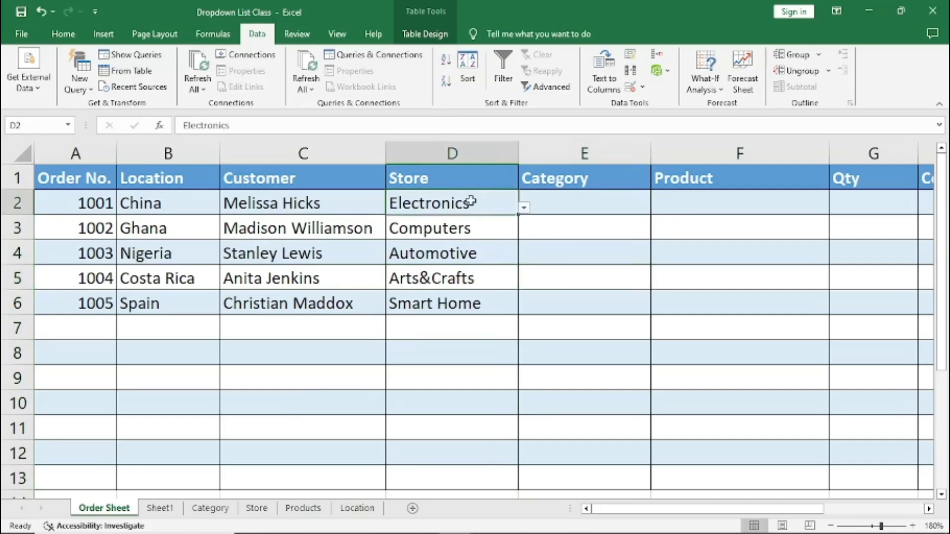
left_click(564, 206)
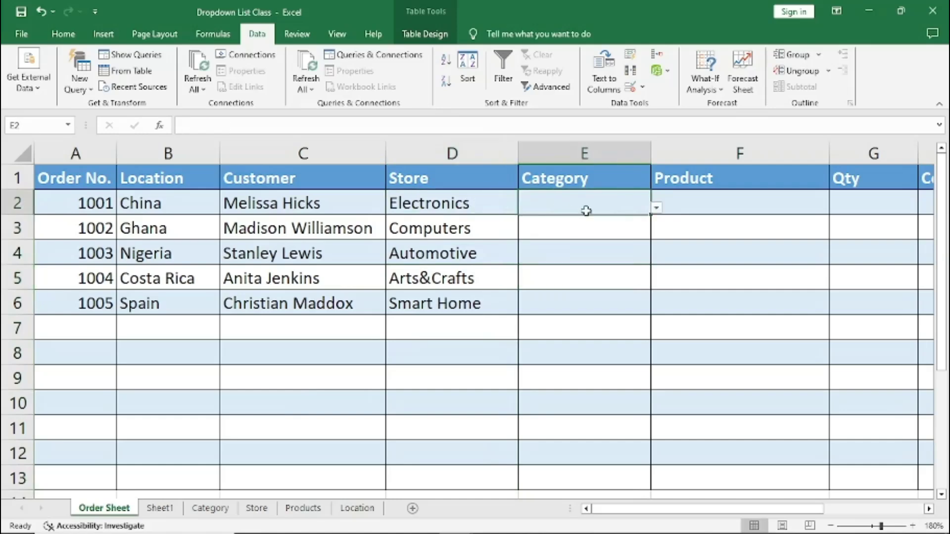
left_click(658, 208)
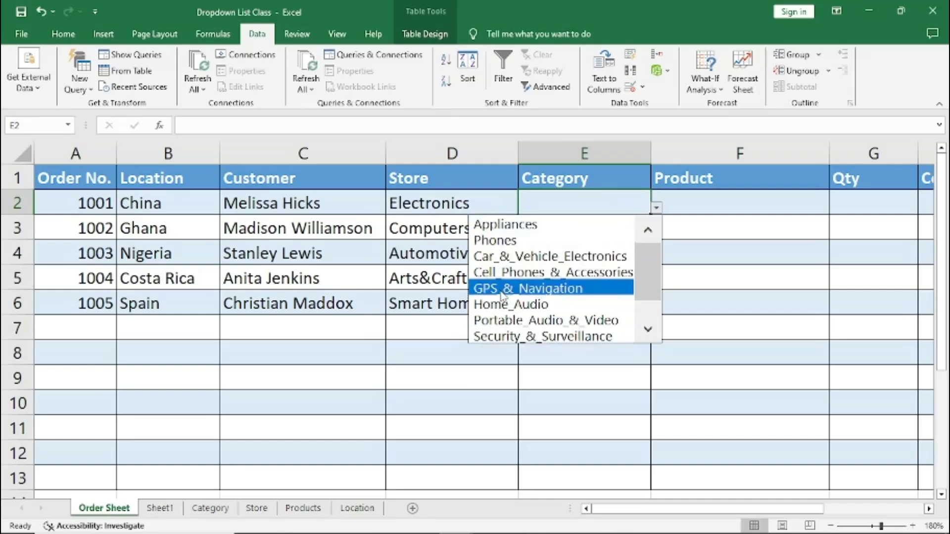
left_click(445, 205)
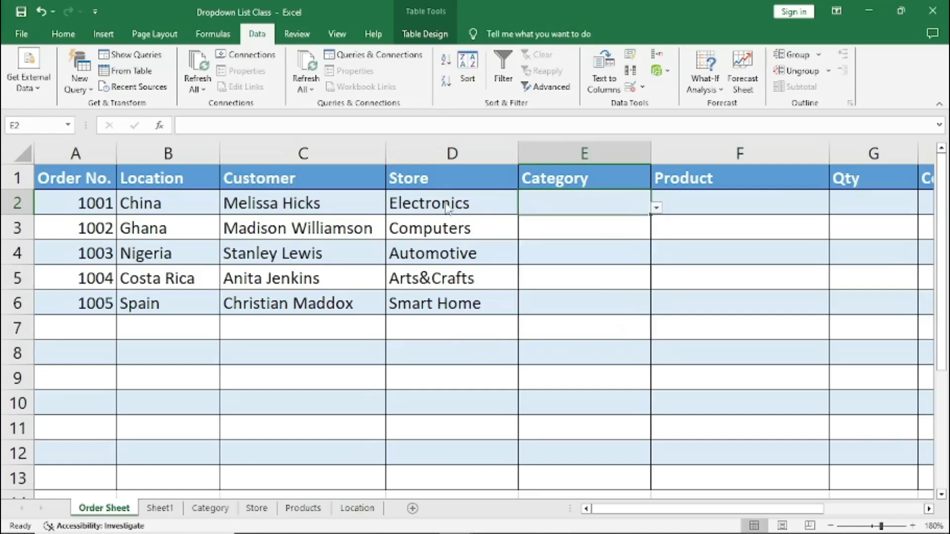
Step: Change the store in cell D2 to Smart_Machines using its dropdown list
left_click(444, 203)
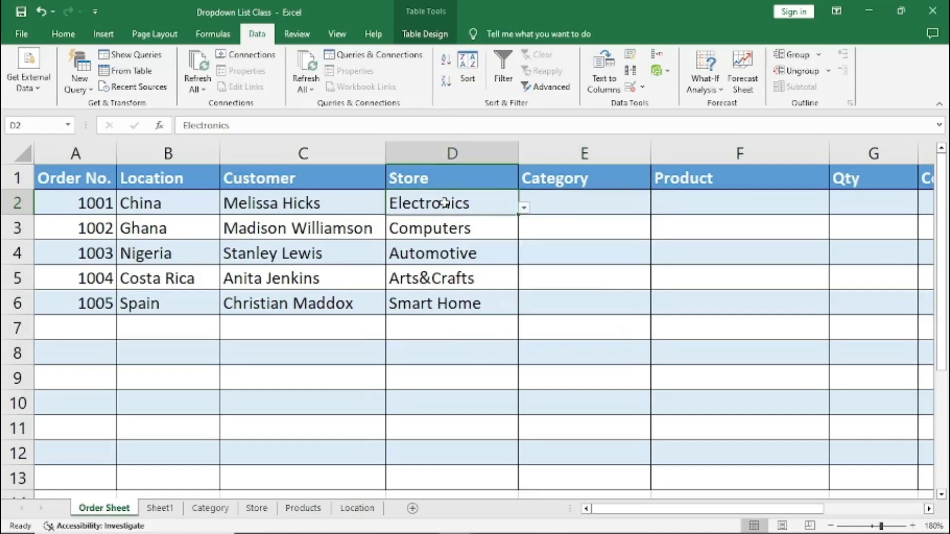
left_click(524, 207)
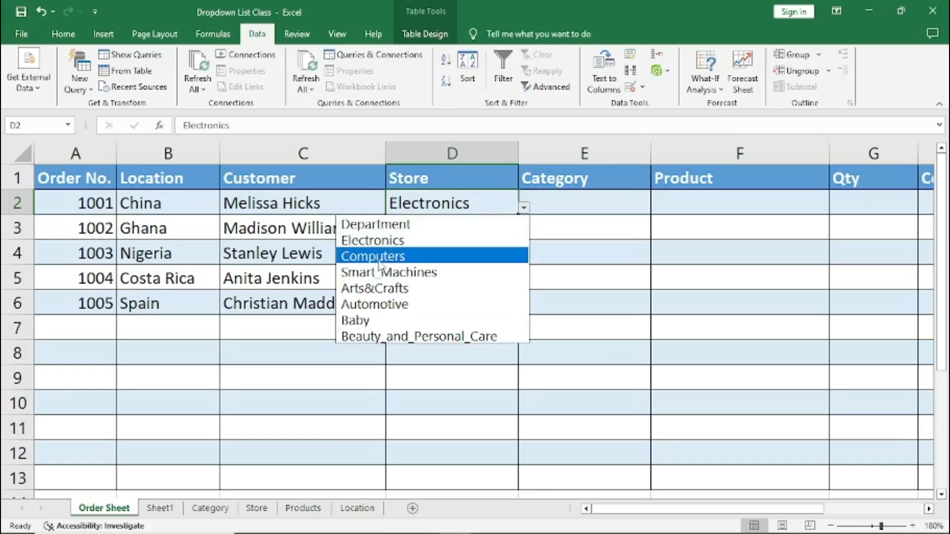
left_click(379, 278)
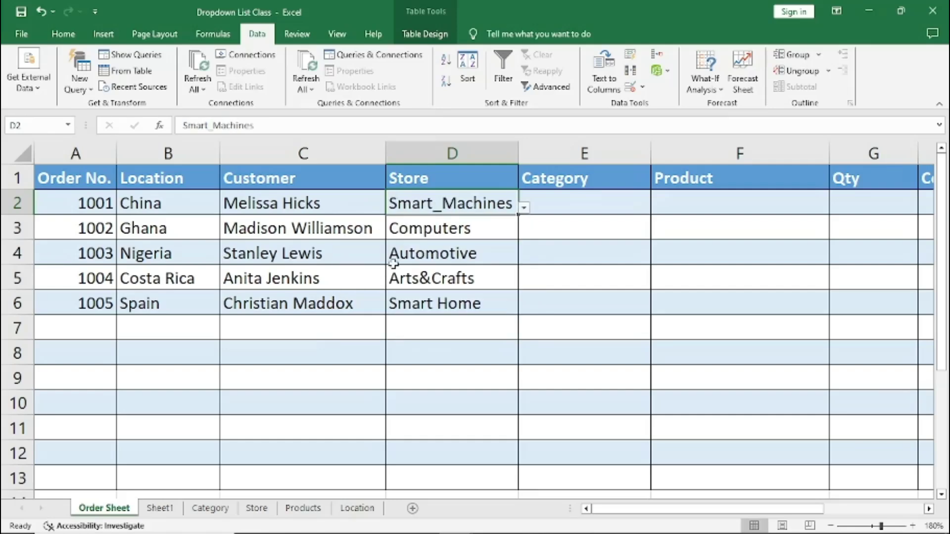
Step: Look through the full list of category choices offered in E2 for the Smart_Machines store
left_click(582, 198)
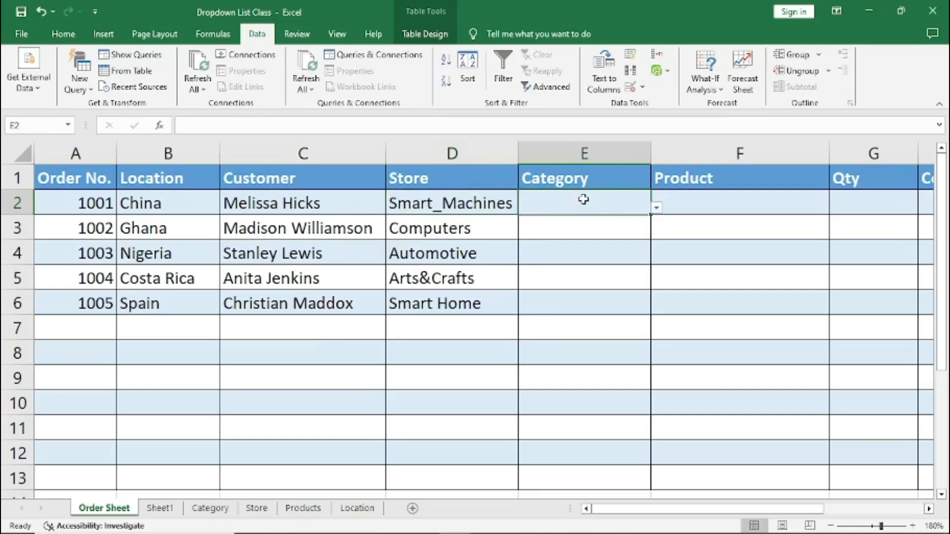
left_click(656, 208)
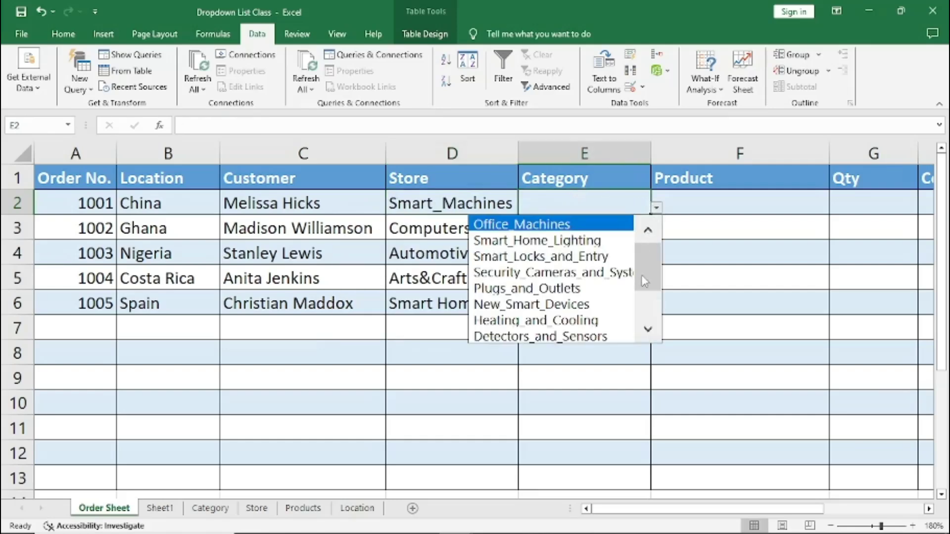
left_click(649, 332)
left_click(649, 333)
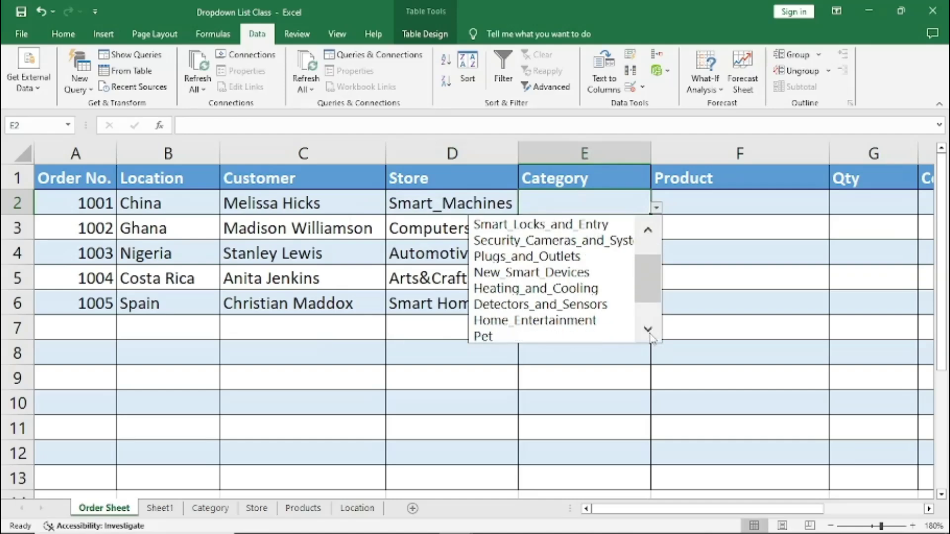
left_click(650, 333)
left_click(650, 333)
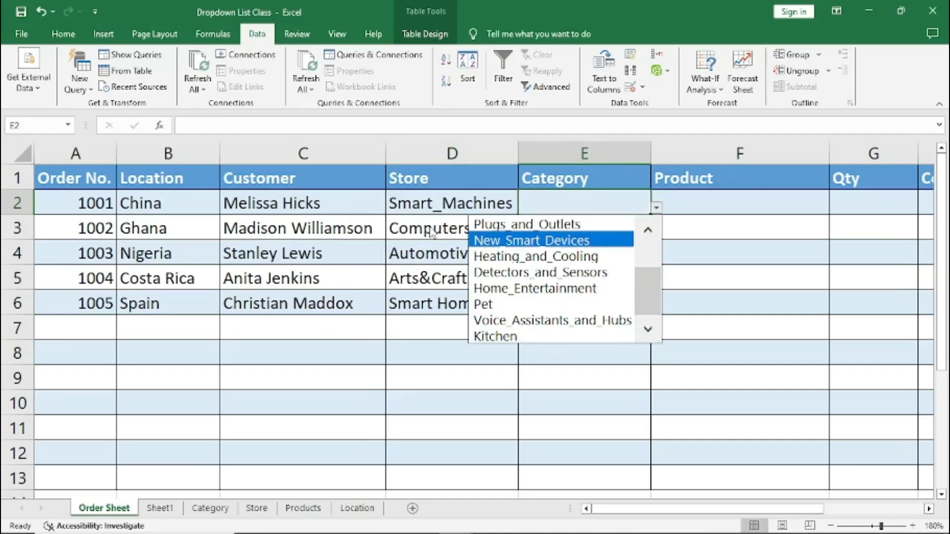
key("Escape")
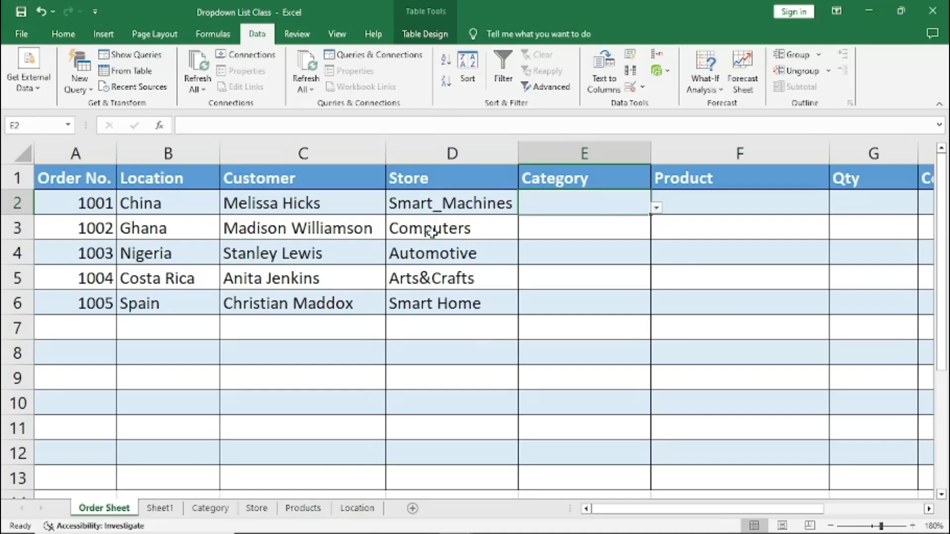
Step: Set the store in D2 back to Electronics and check the category choices offered in E2
left_click(449, 207)
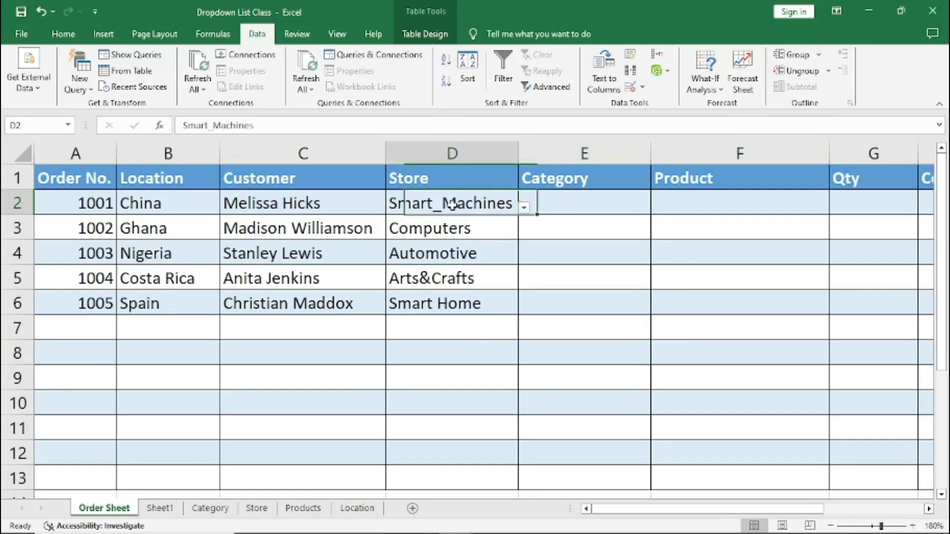
left_click(523, 211)
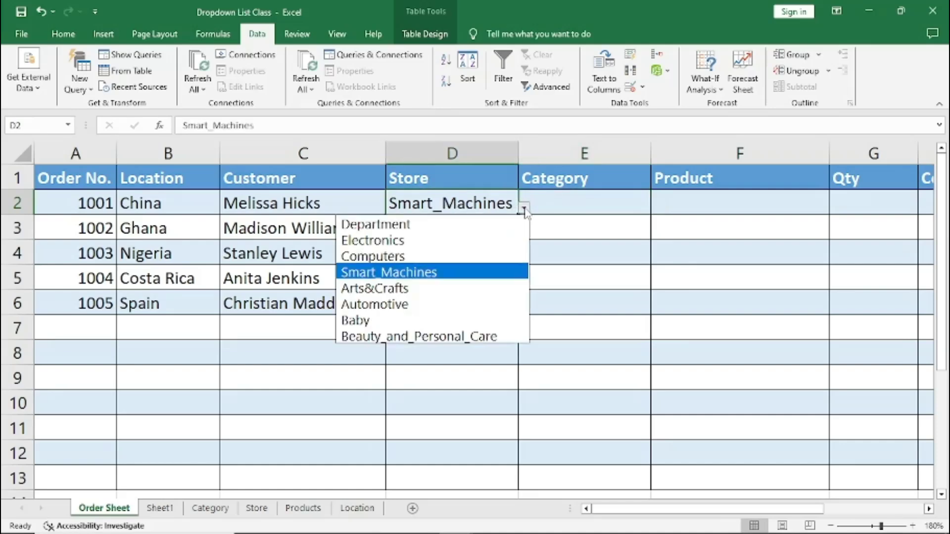
left_click(390, 242)
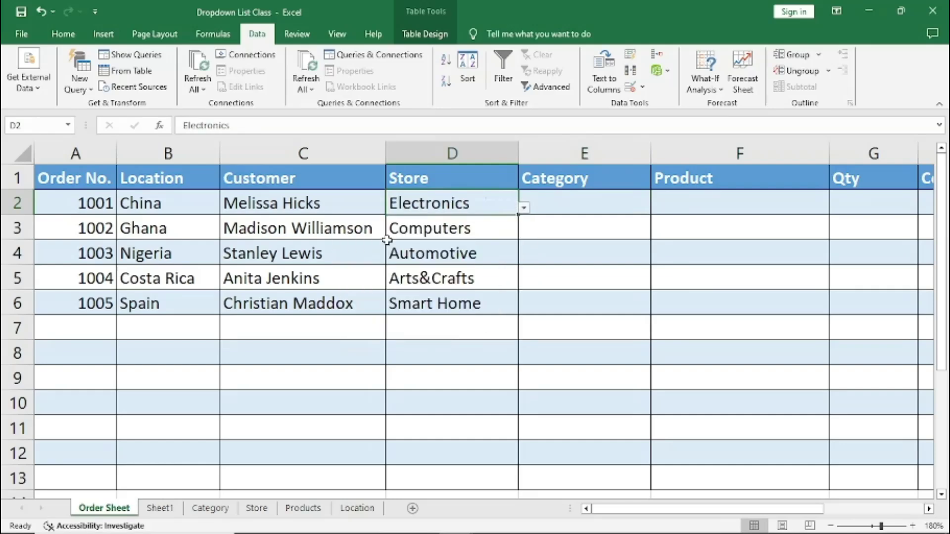
left_click(563, 210)
left_click(655, 209)
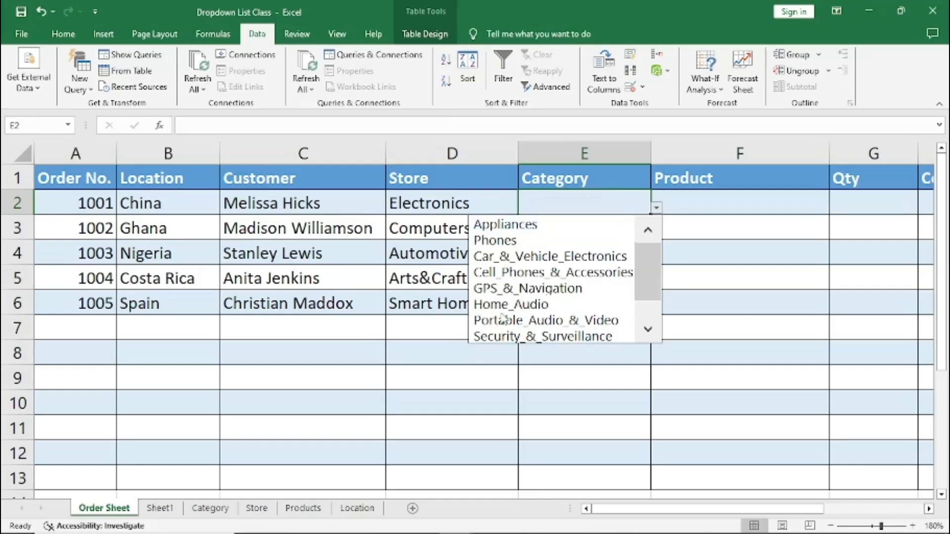
left_click(427, 268)
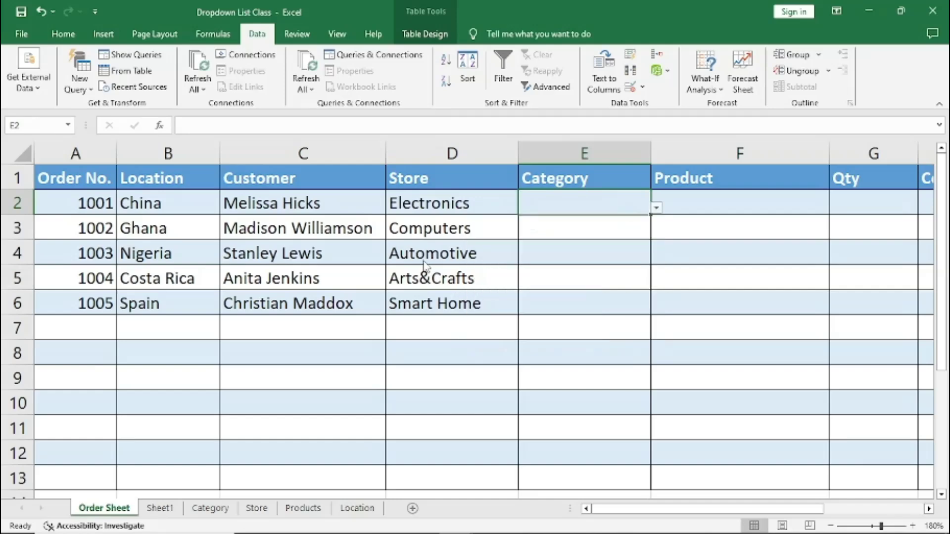
Step: Compare the category choices offered in E2 for the Electronics store with the Electronics list on the Category sheet
left_click(425, 206)
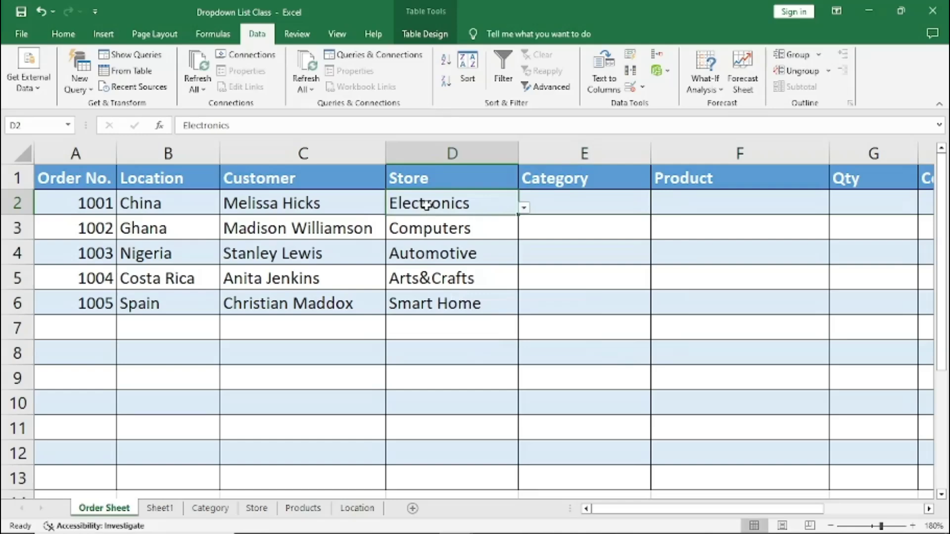
left_click(609, 204)
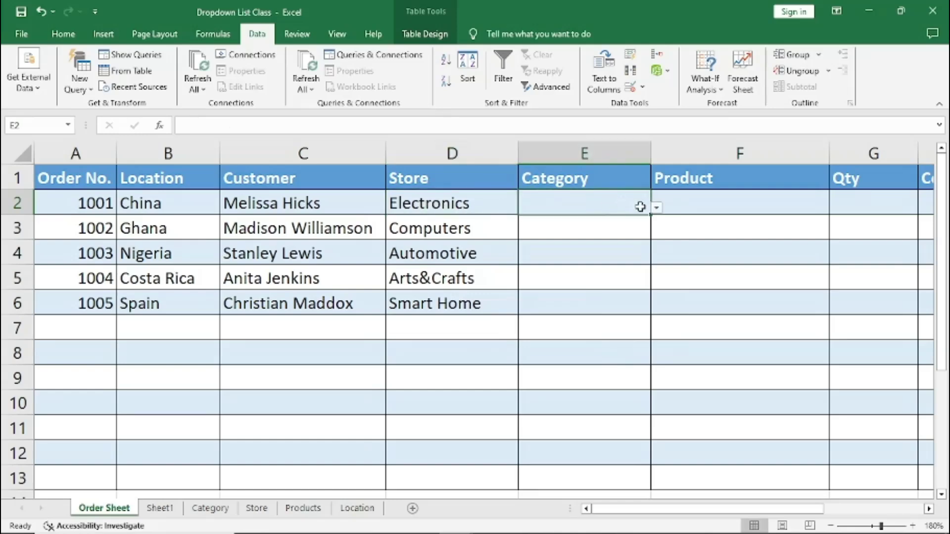
left_click(656, 208)
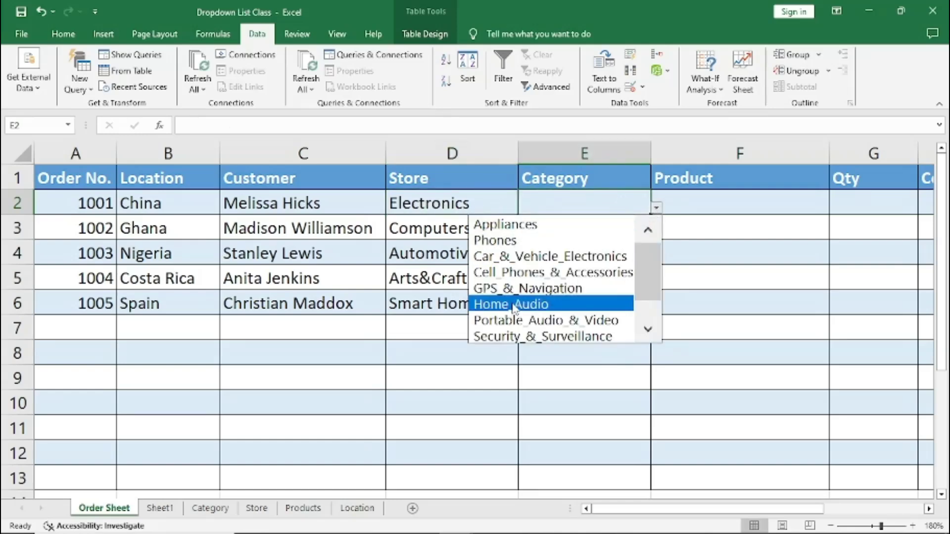
key("Escape")
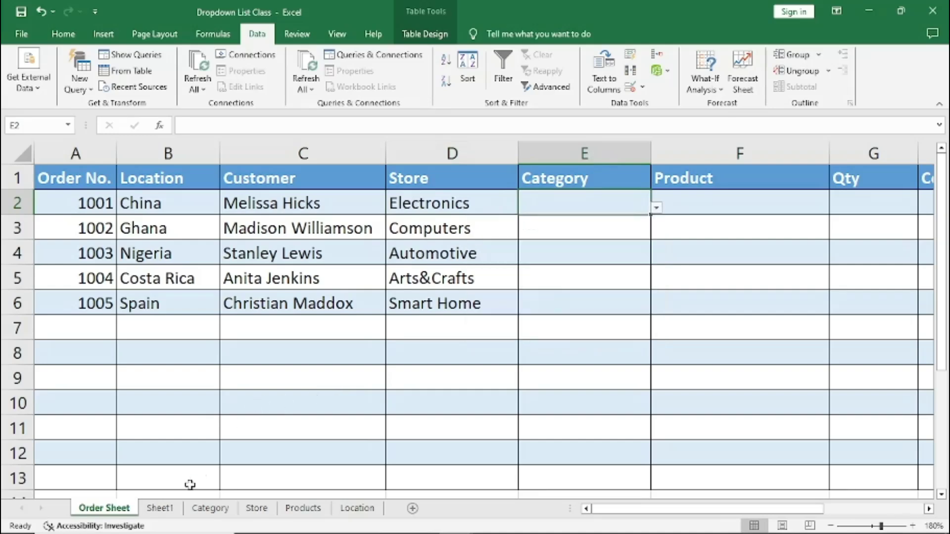
left_click(209, 508)
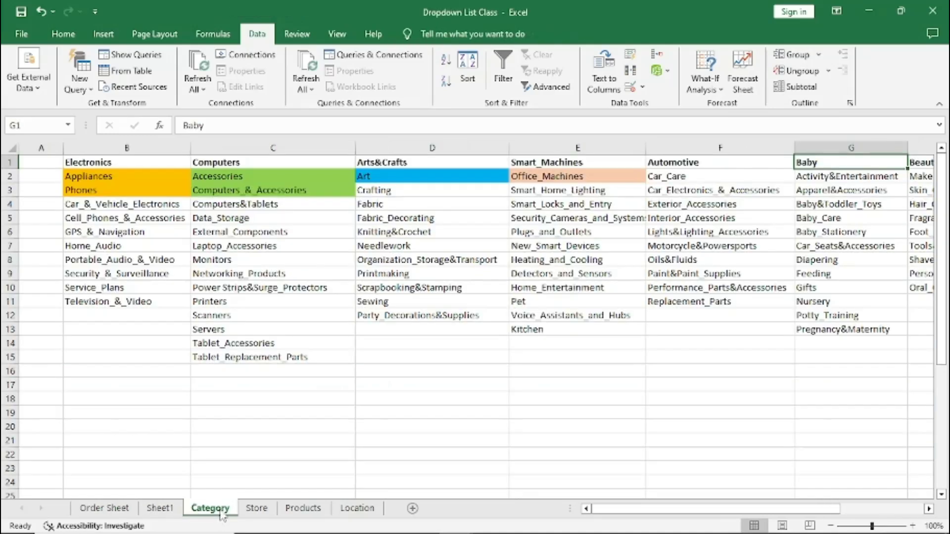
left_click_drag(112, 175, 121, 288)
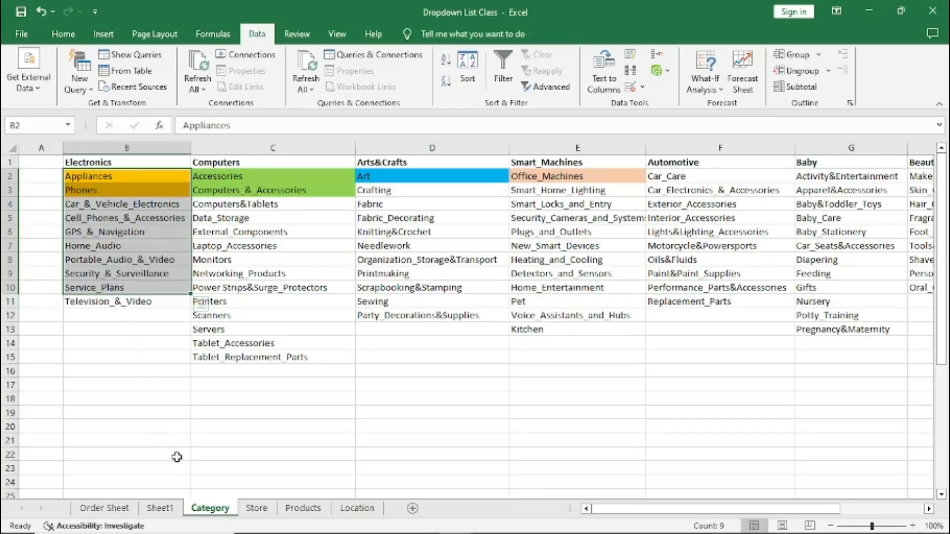
left_click(129, 515)
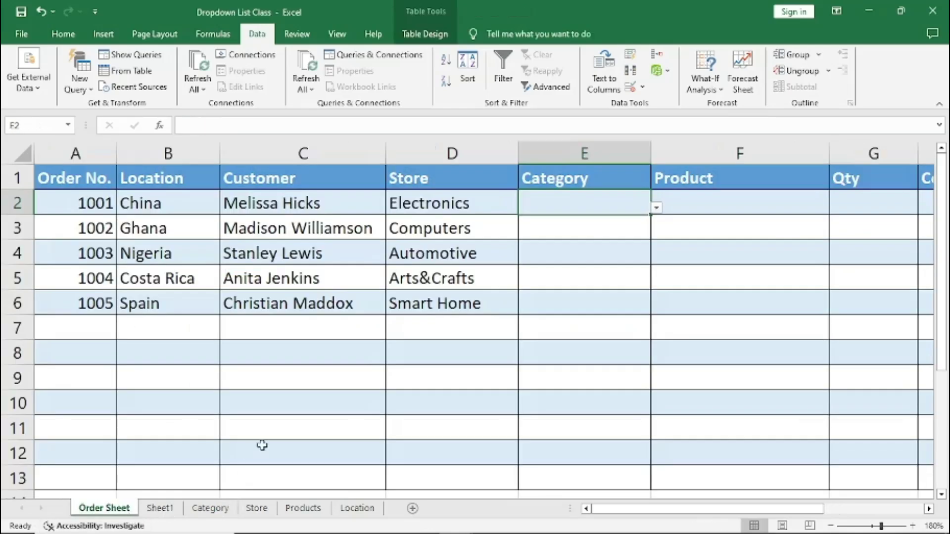
Step: Choose Phones as the category in E2 and Accessories as the category in E3 for the Computers store
left_click(656, 207)
left_click(500, 240)
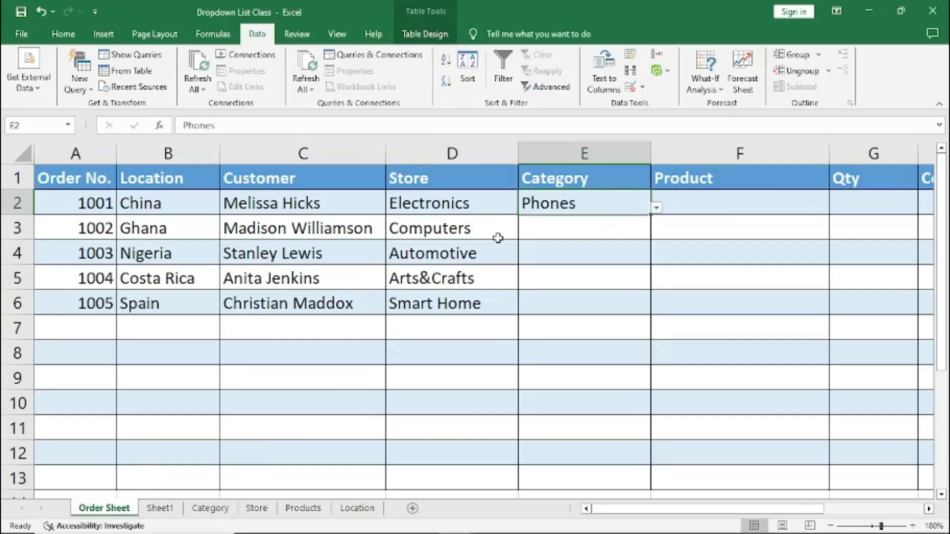
left_click(451, 229)
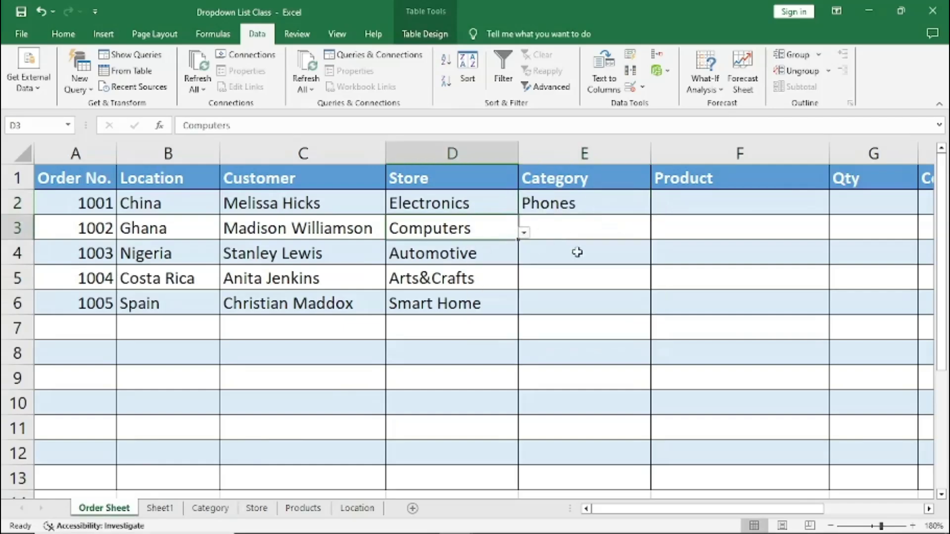
left_click(609, 232)
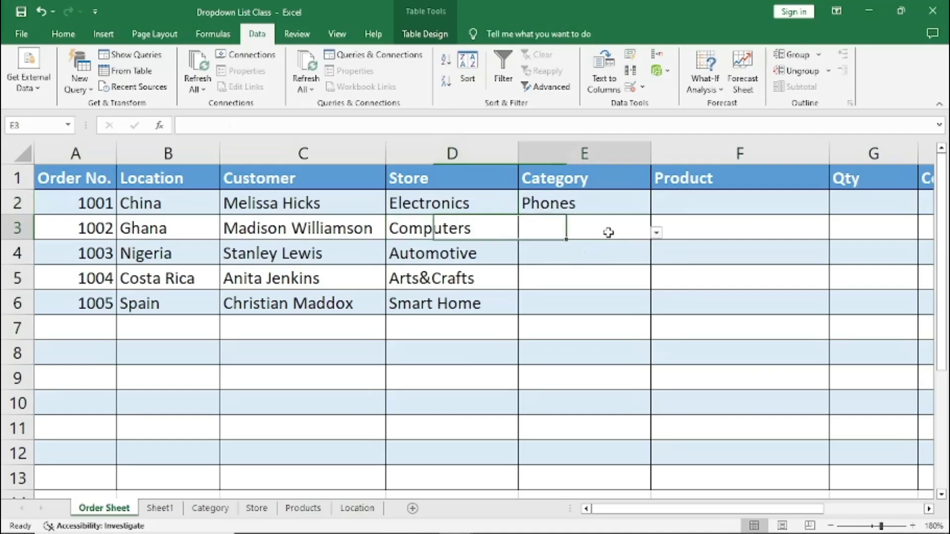
left_click(655, 233)
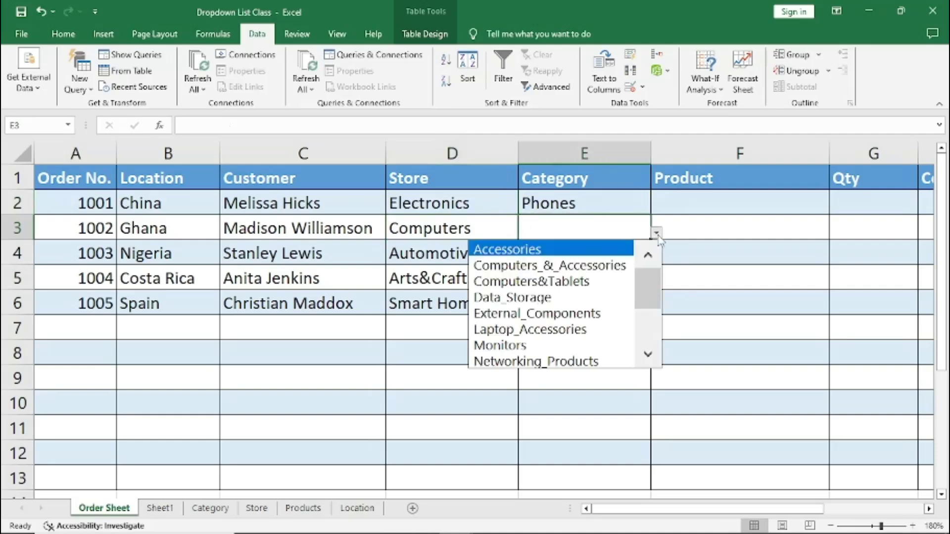
left_click(520, 251)
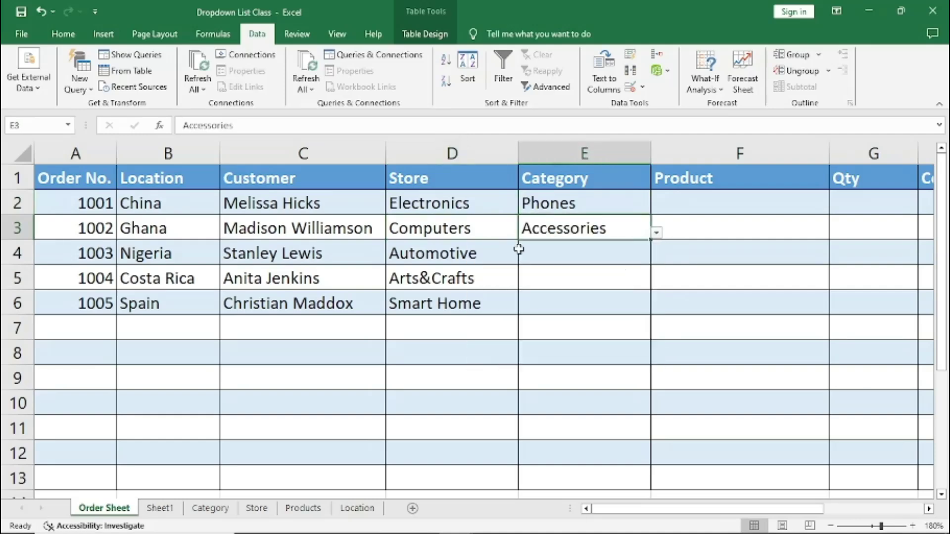
Step: Choose Interior_Accessories as the category in E4 for the Automotive store
left_click(446, 257)
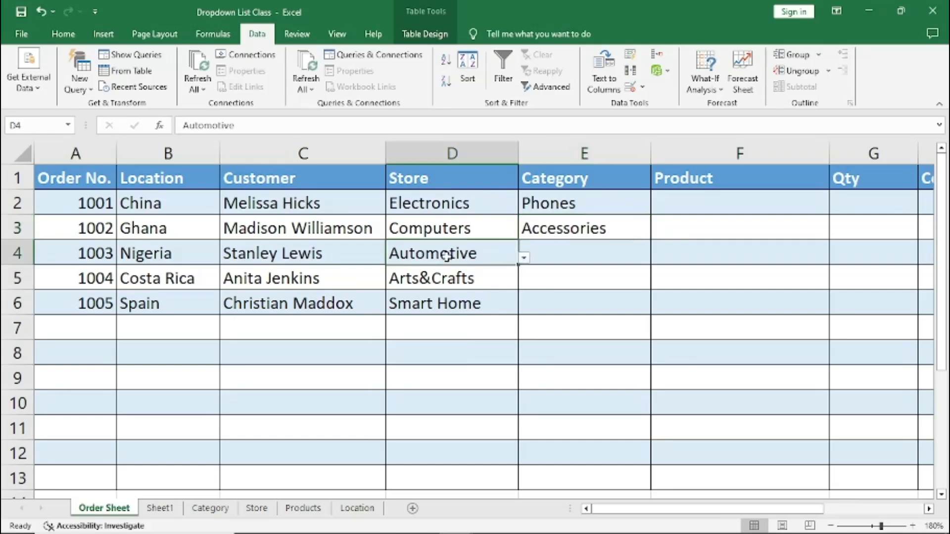
left_click(622, 254)
left_click(656, 259)
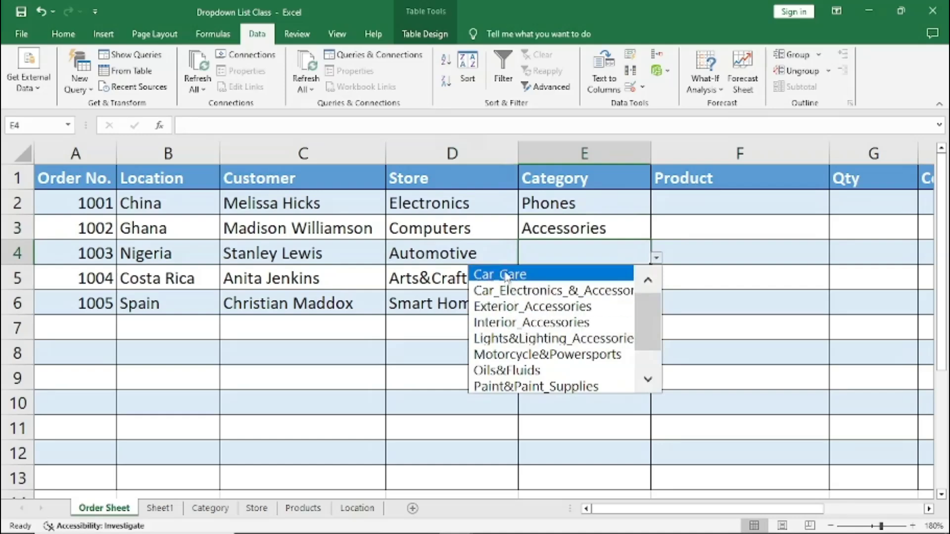
left_click(507, 323)
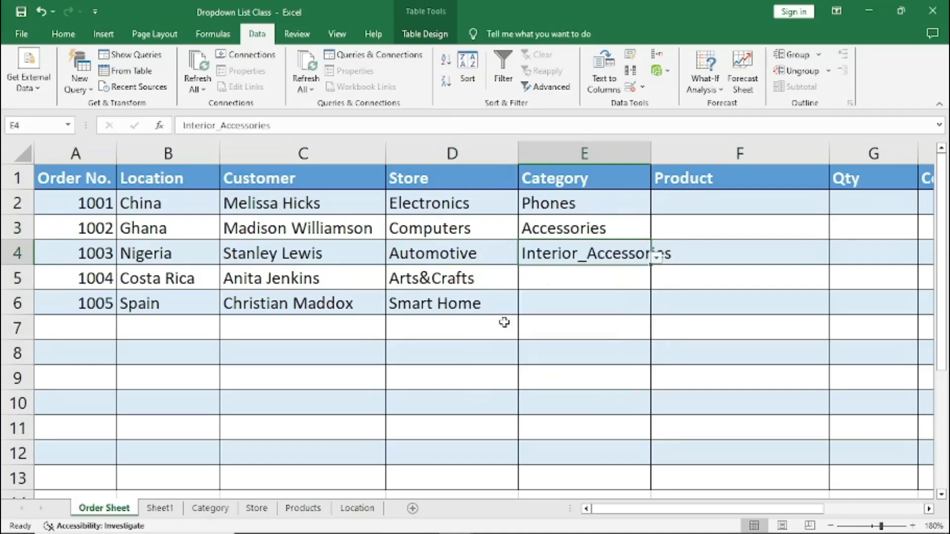
Step: Check whether the Category dropdown in E5 responds to the Arts&Crafts store in D5
left_click(457, 281)
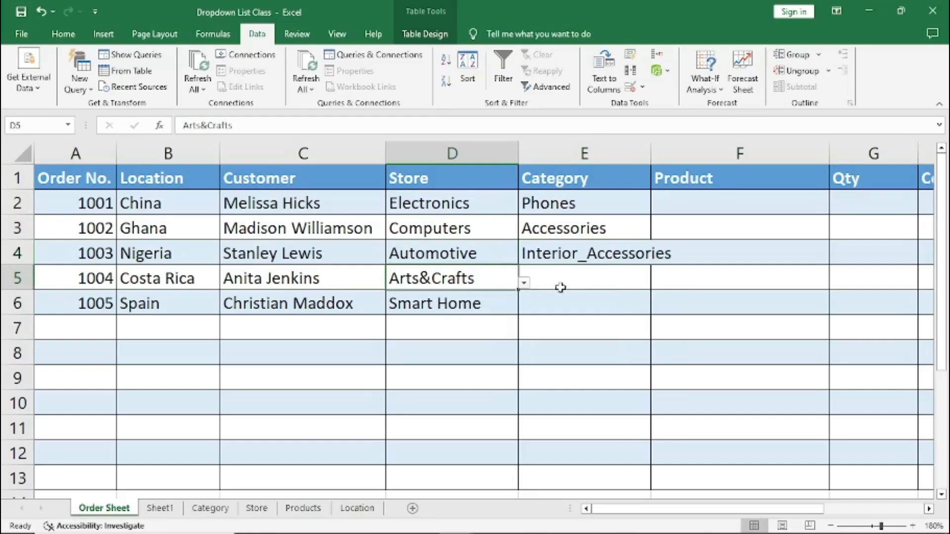
left_click(616, 284)
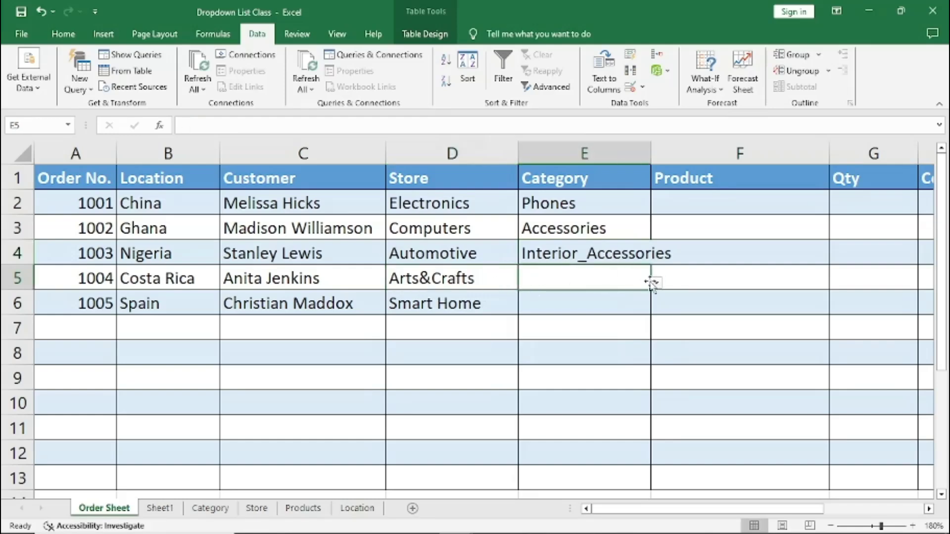
left_click(437, 278)
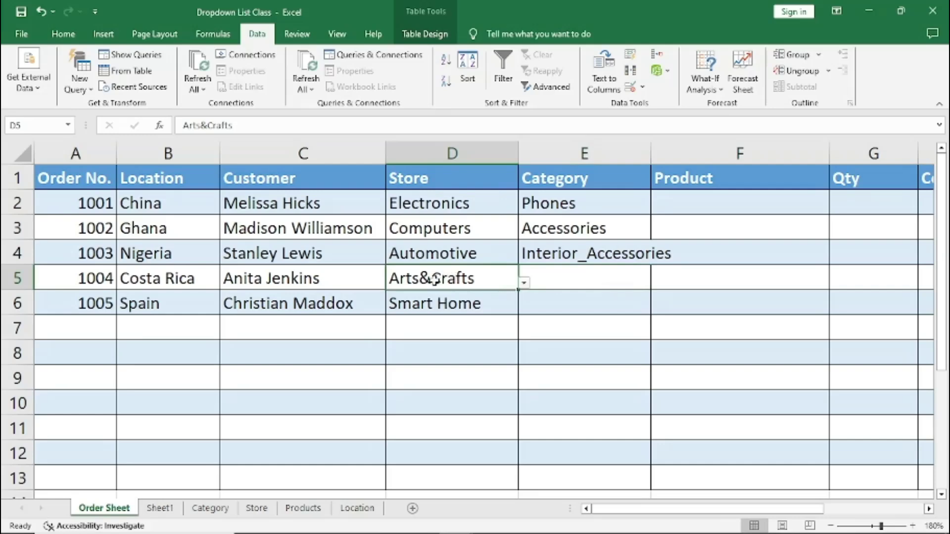
left_click(558, 279)
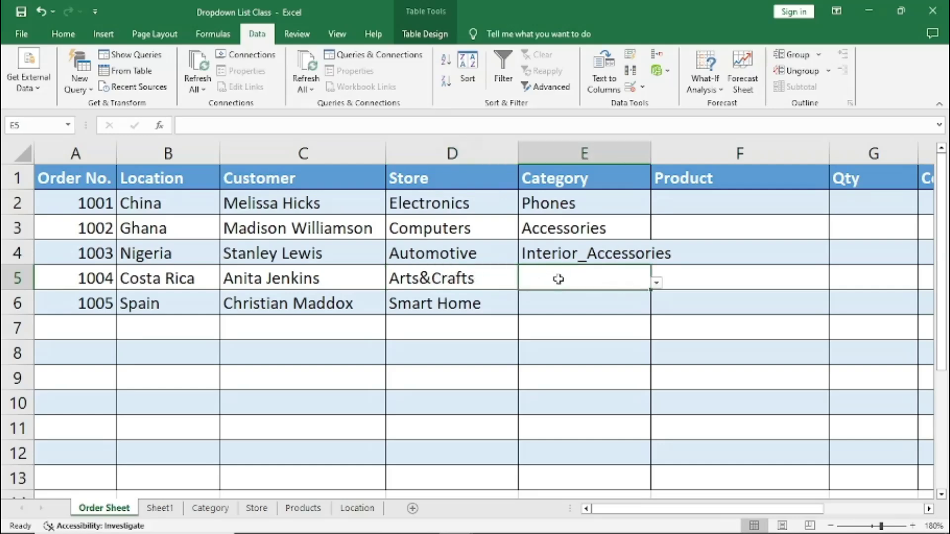
left_click(449, 277)
left_click(625, 283)
Step: Check the Category dropdown in E6 for the Smart Home store and in E7 where no store is entered
left_click(446, 303)
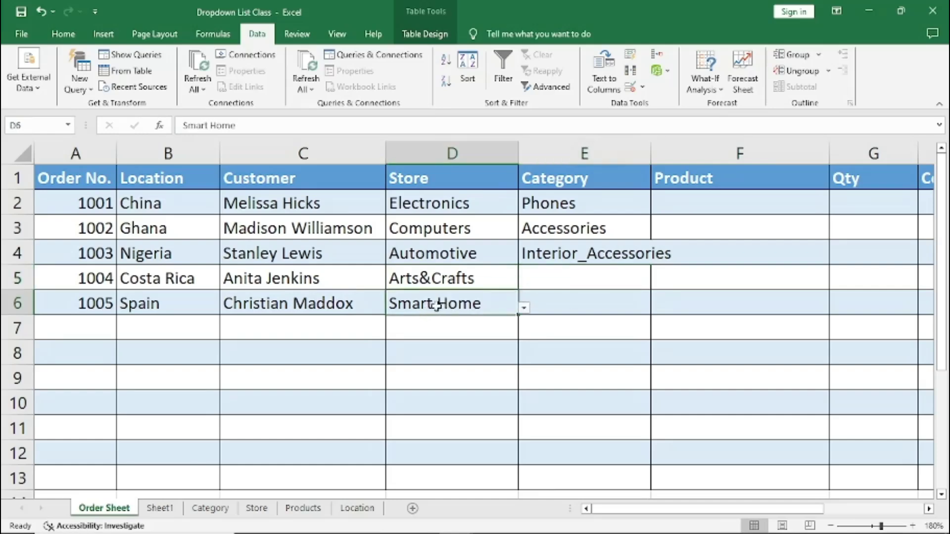
left_click(603, 306)
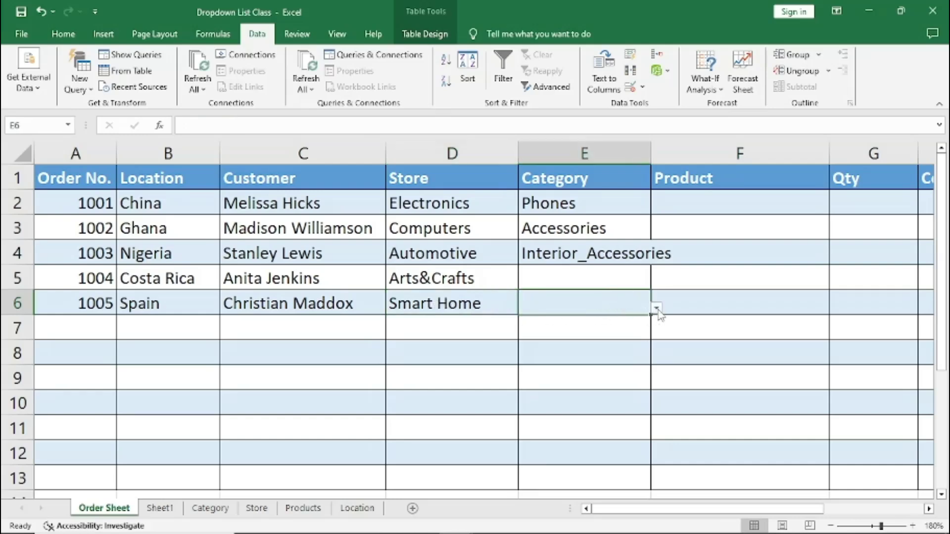
left_click(439, 329)
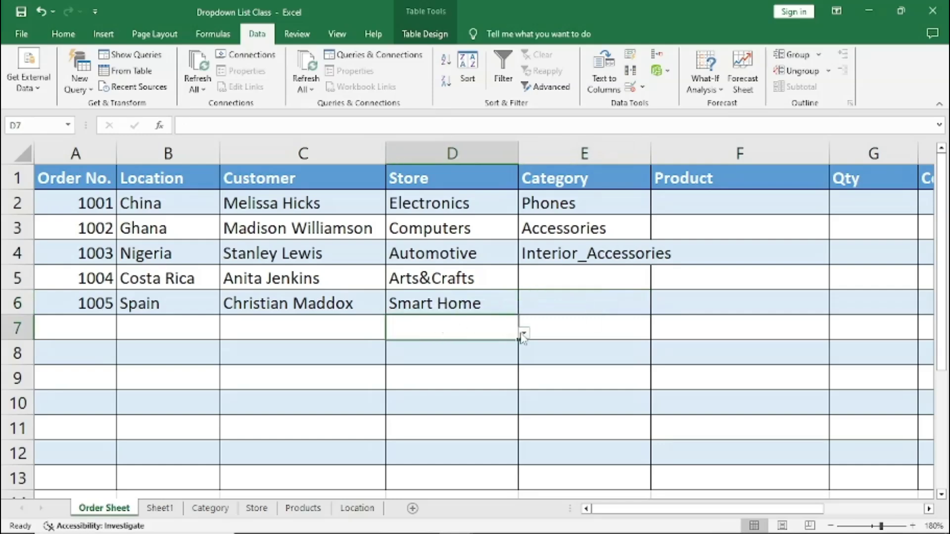
left_click(586, 334)
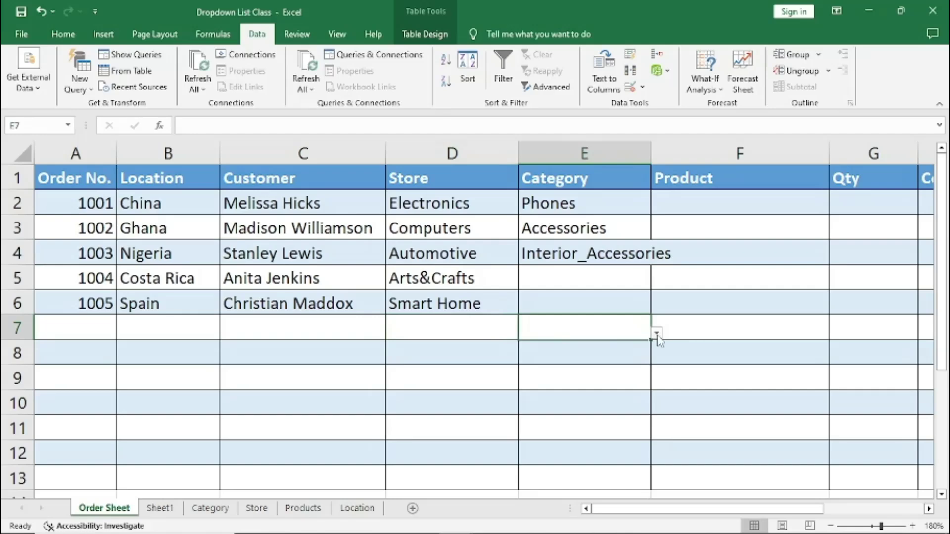
left_click(482, 331)
left_click(580, 336)
Step: Change the store in D5 to Automotive and choose Exterior_Accessories as its category in E5
left_click(441, 279)
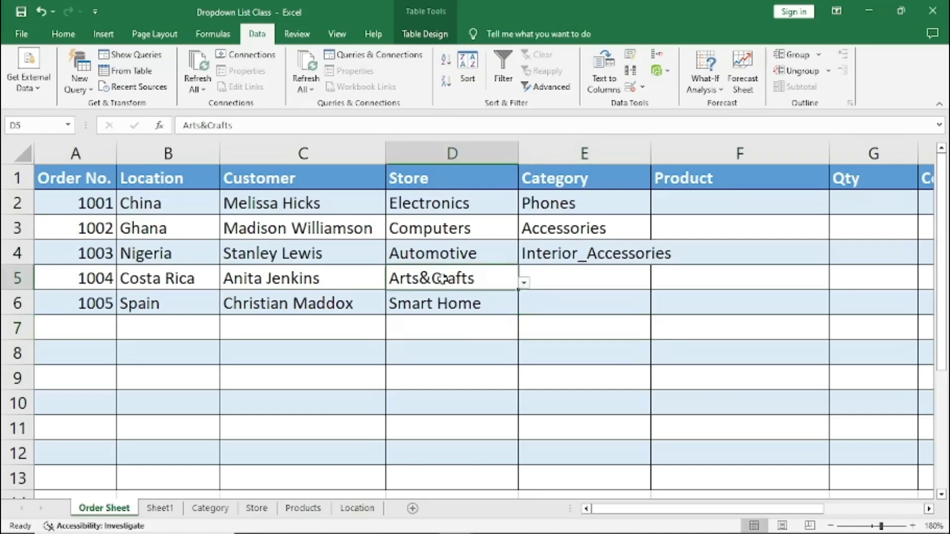
left_click(523, 284)
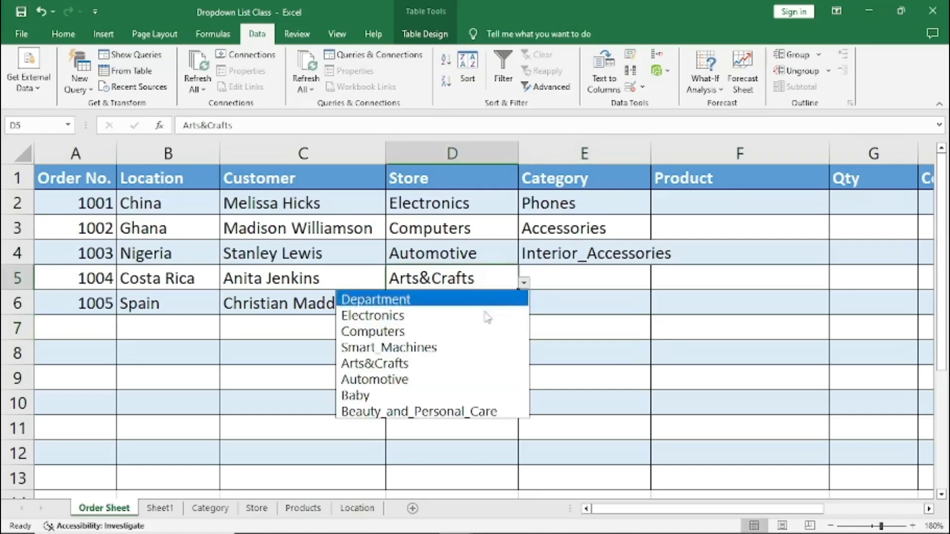
left_click(387, 379)
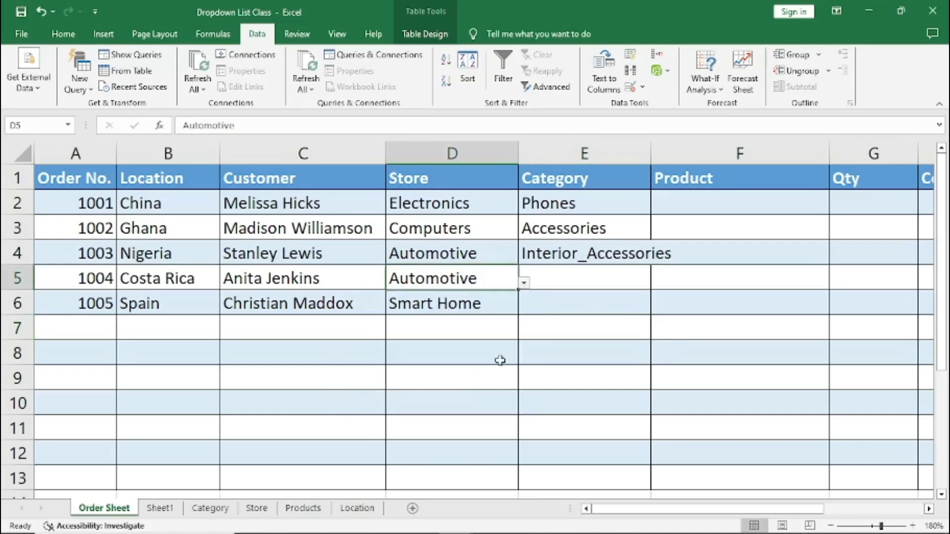
left_click(609, 282)
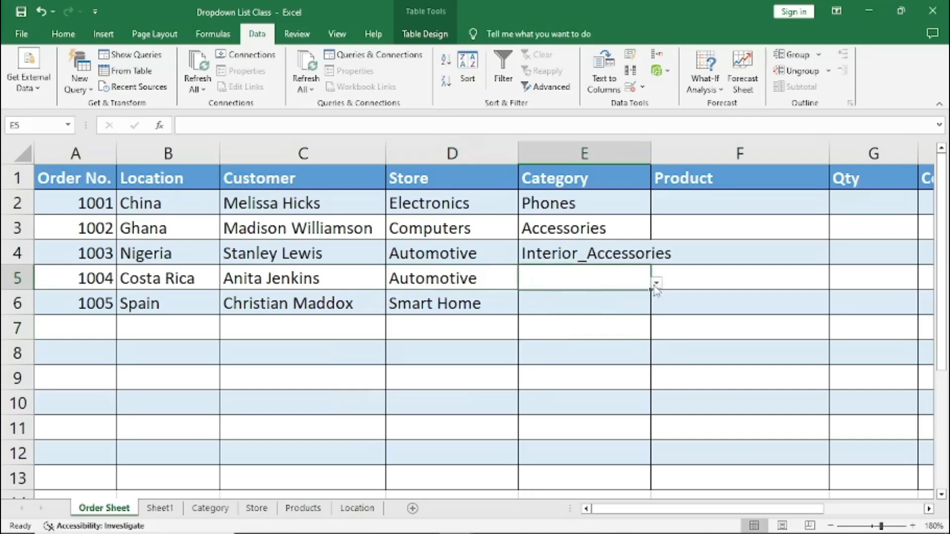
left_click(656, 284)
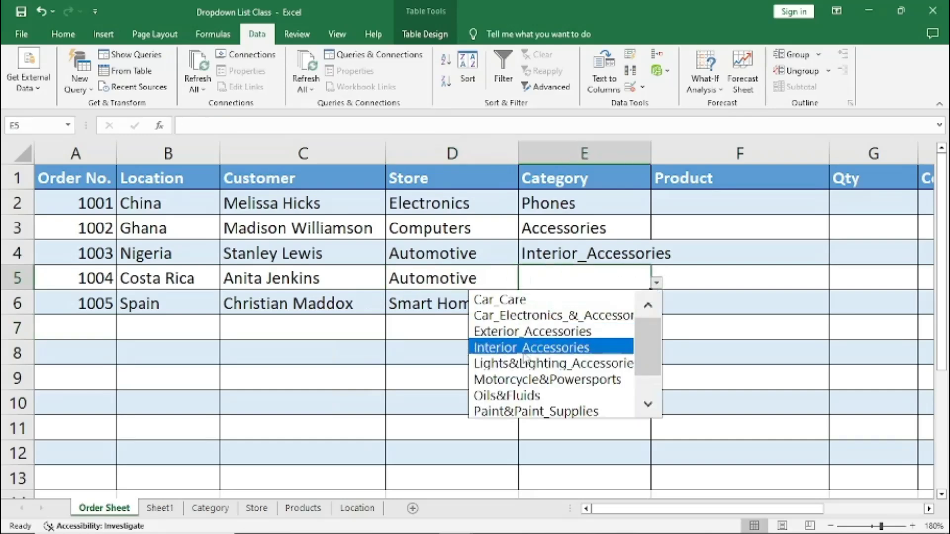
left_click(523, 334)
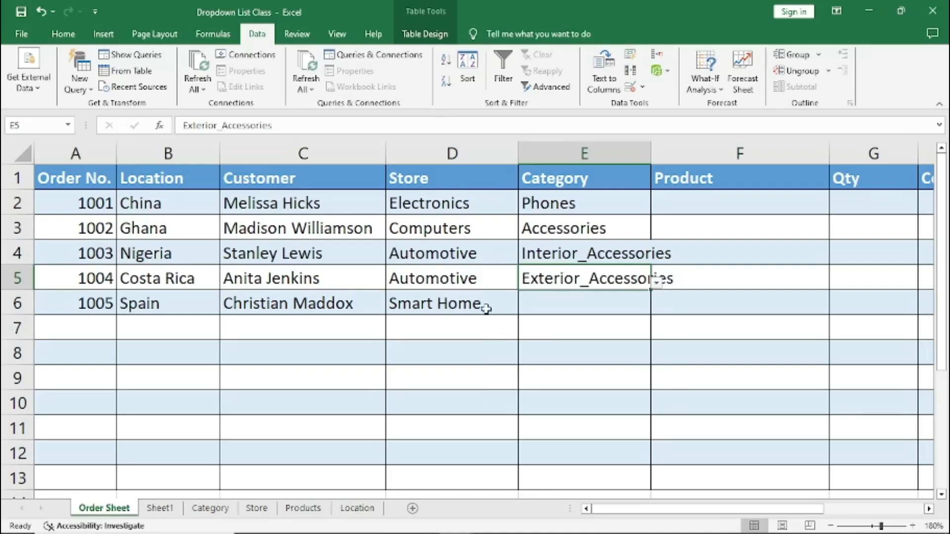
Step: Compare the store name in D6 with the Store sheet's department list and change D6 to Smart_Machines
left_click(432, 307)
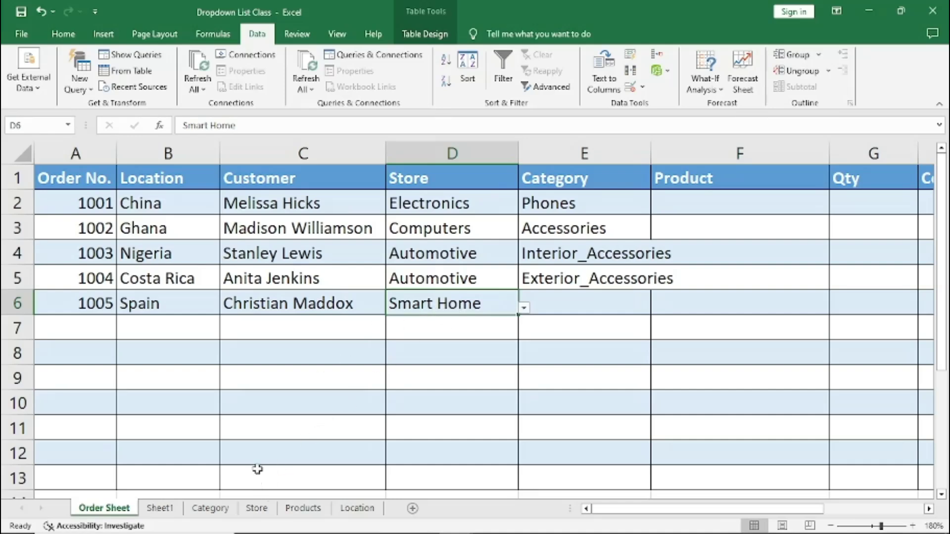
left_click(256, 508)
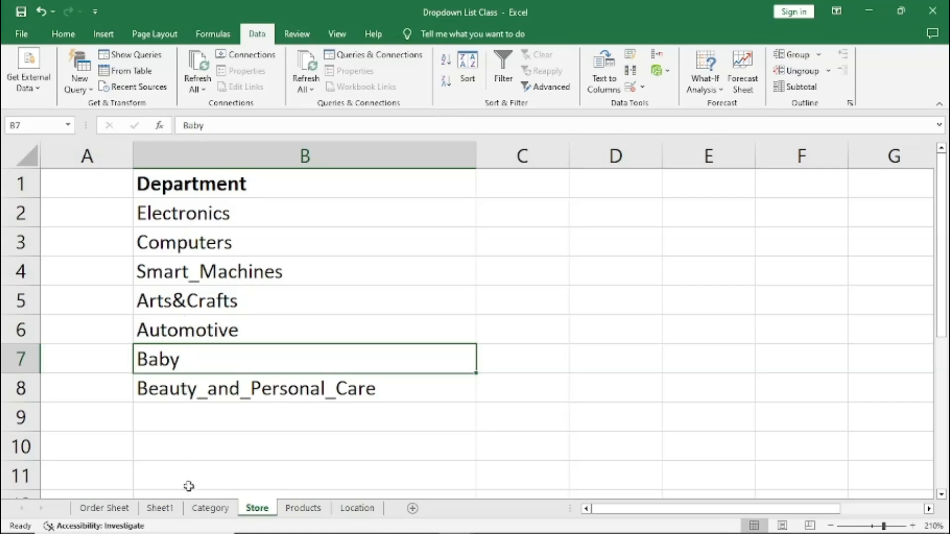
left_click(110, 509)
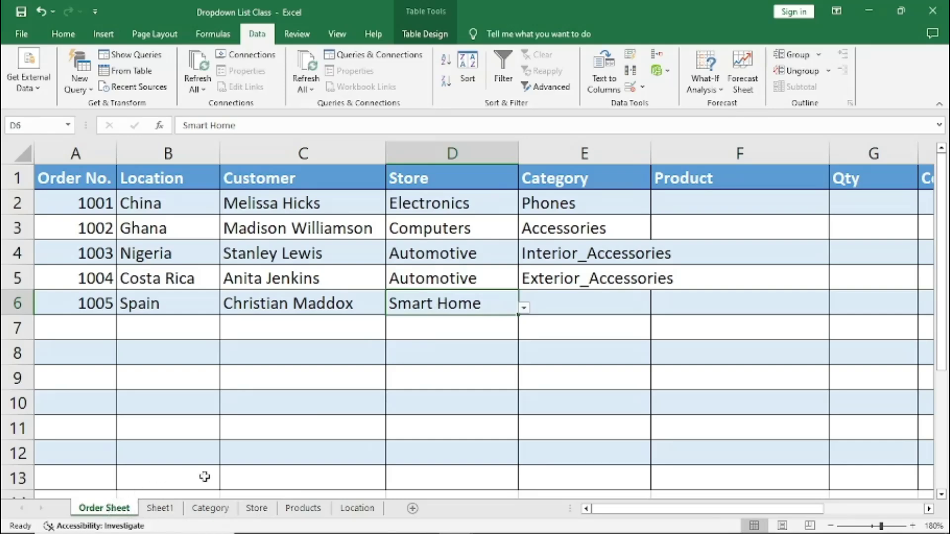
left_click(523, 309)
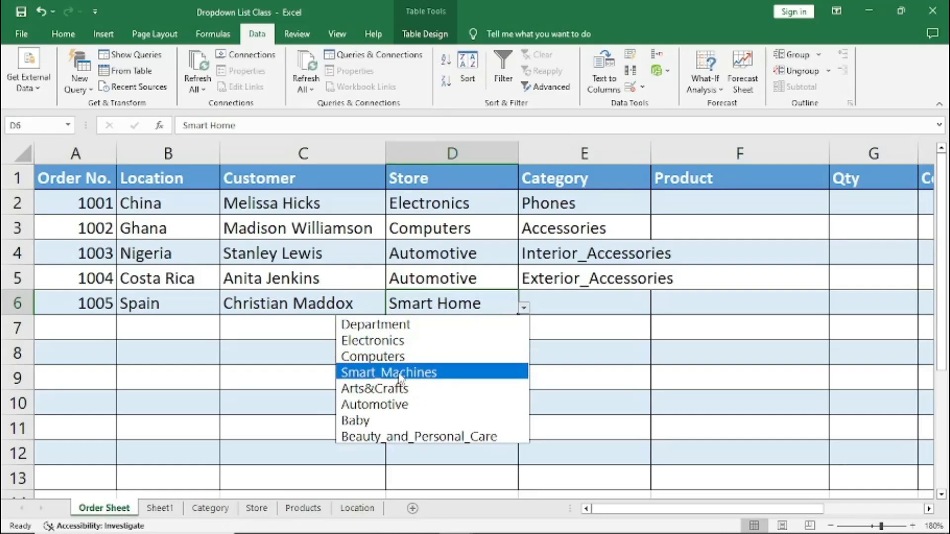
left_click(397, 372)
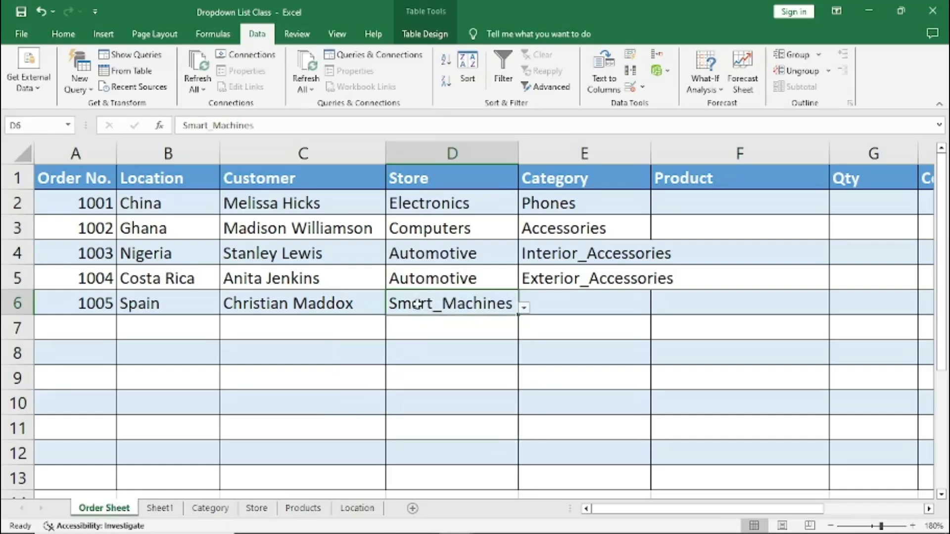
Step: Choose Smart_Locks_and_Entry as the category in E6 for the Smart_Machines order
left_click(561, 299)
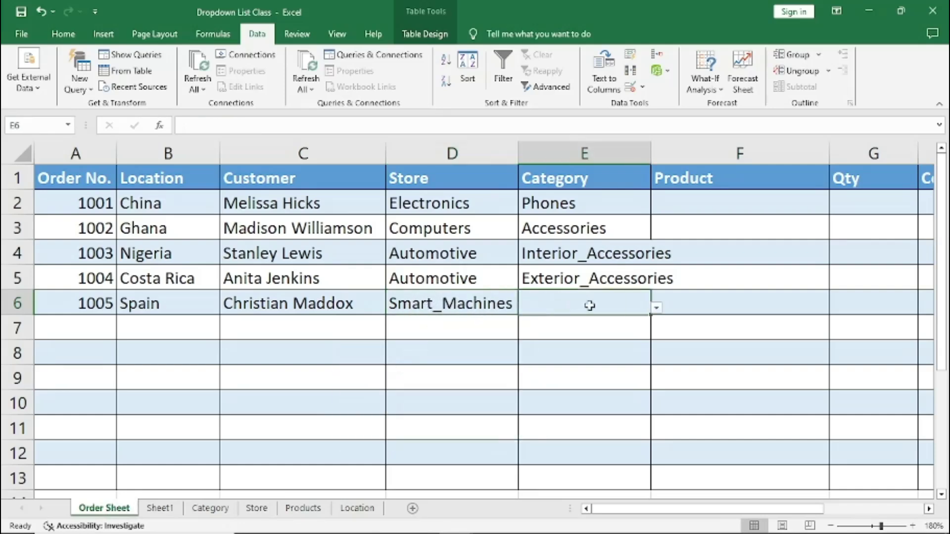
left_click(656, 309)
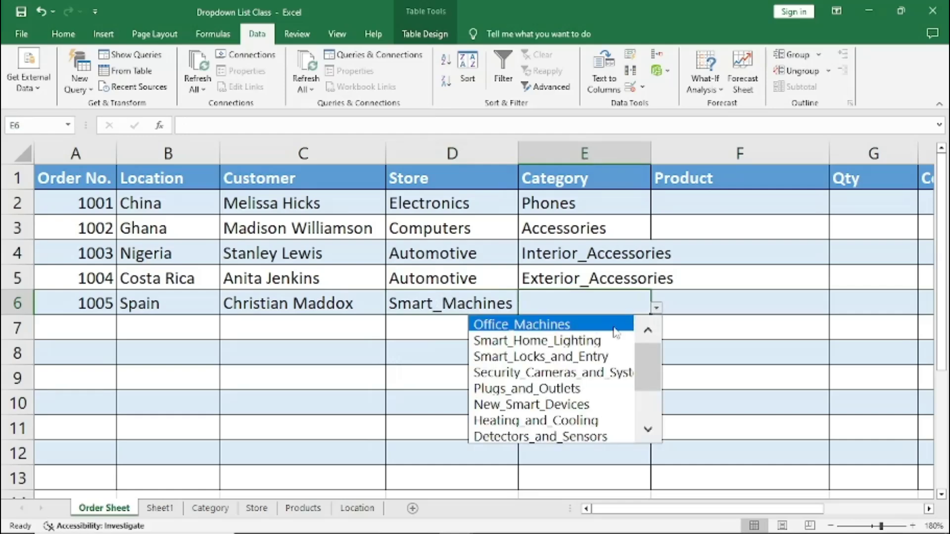
left_click(514, 357)
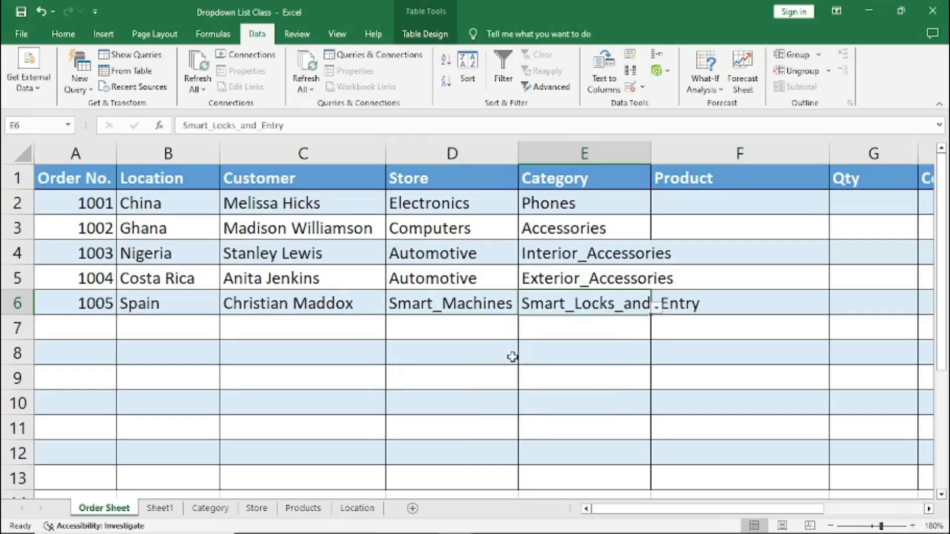
Step: Choose Arts&Crafts as the store in D7
left_click(438, 328)
left_click(523, 334)
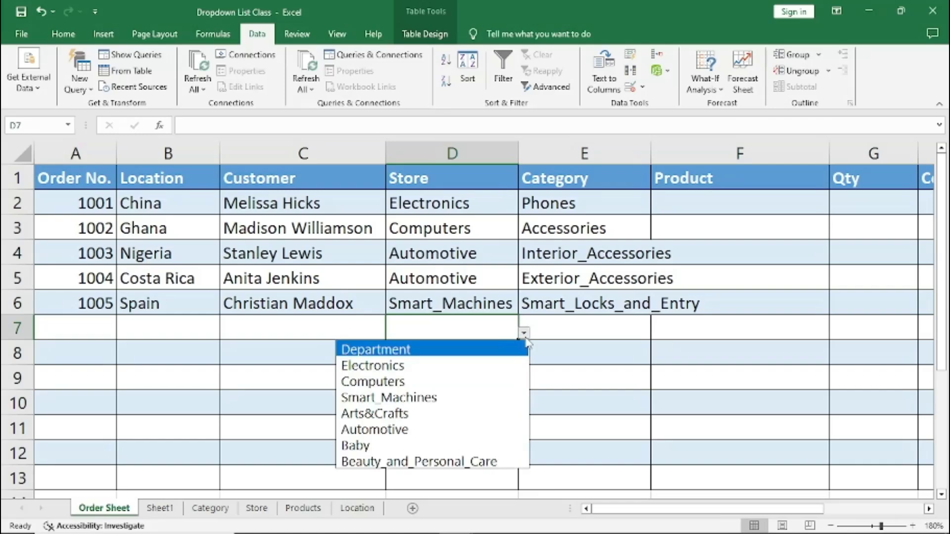
left_click(375, 415)
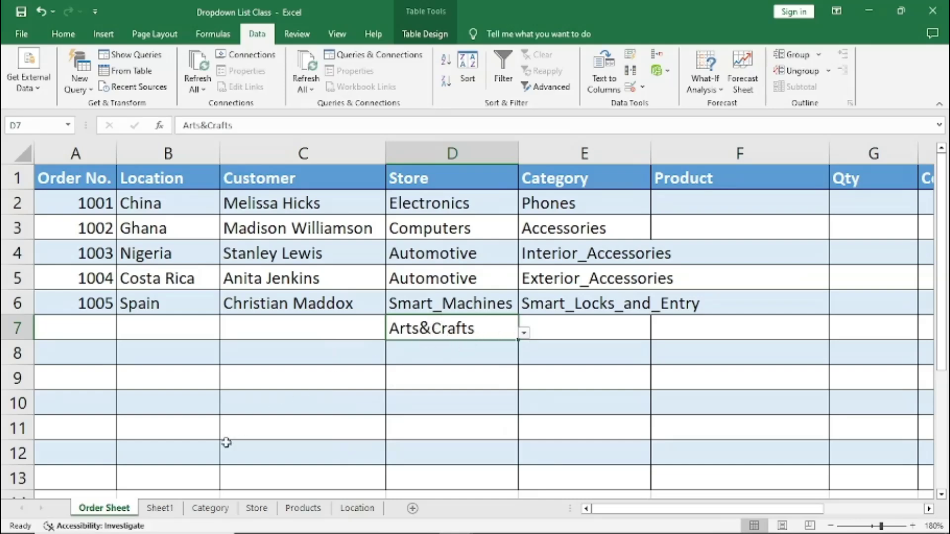
Step: Compare the Arts&Crafts name on the Store sheet with its column header on the Category sheet, and return to the order sheet
left_click(256, 508)
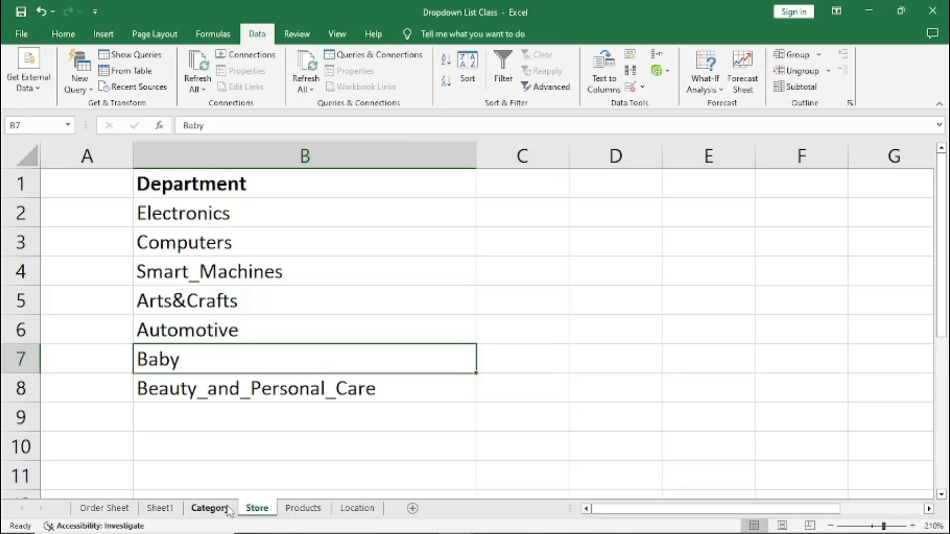
left_click(211, 508)
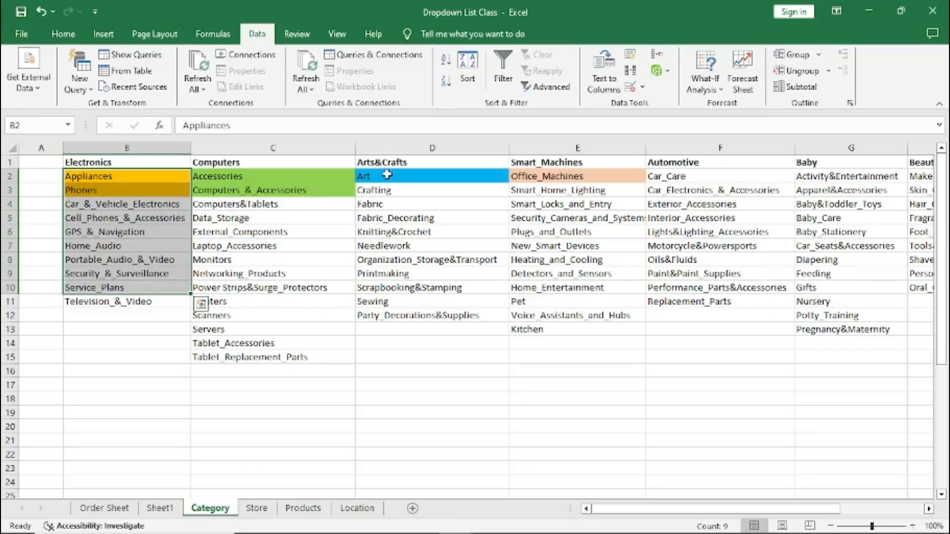
mouse_move(387, 163)
left_mouse_down()
mouse_move(389, 190)
mouse_move(389, 158)
left_mouse_up()
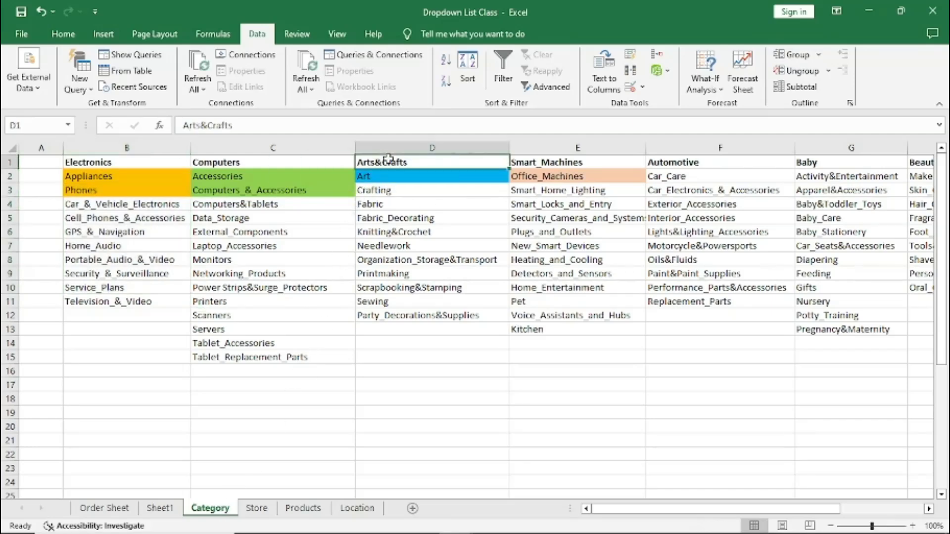
left_click(117, 510)
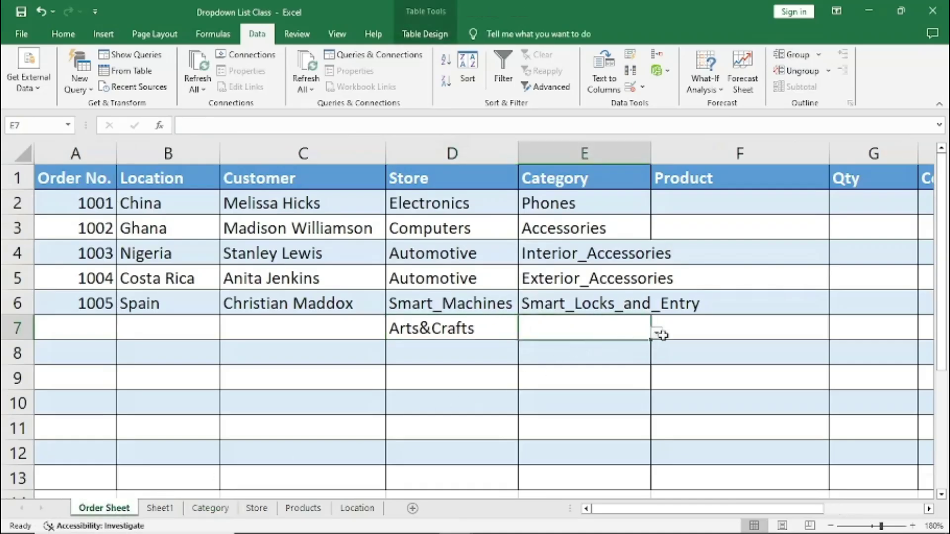
Step: Copy the Arts&Crafts text from D7 on the order sheet and paste it over the header in D1 of the Category sheet
left_click(448, 330)
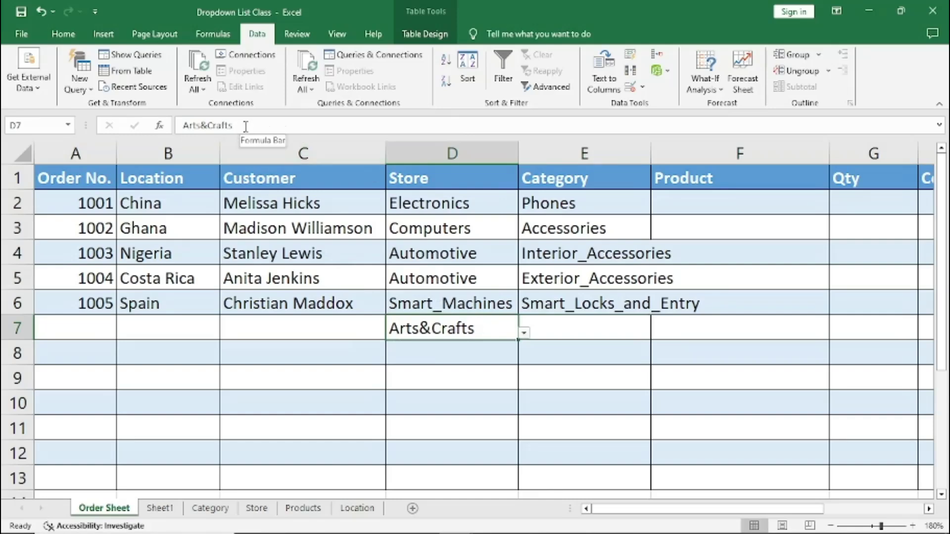
left_click_drag(245, 126, 184, 125)
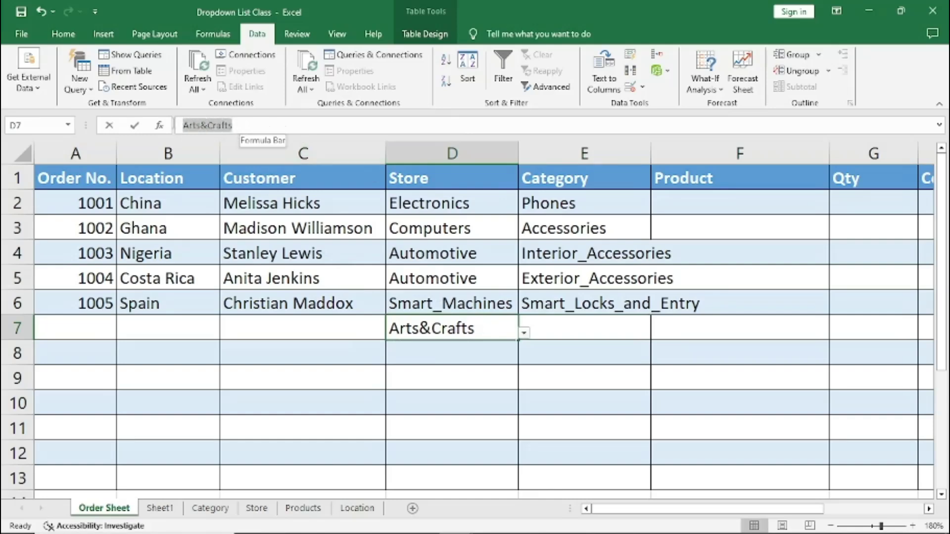
right_click(184, 125)
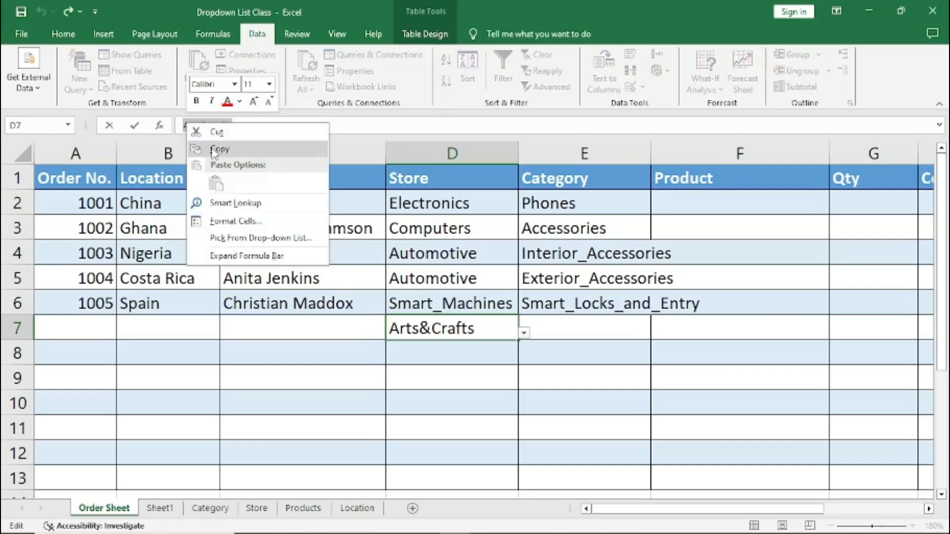
left_click(207, 146)
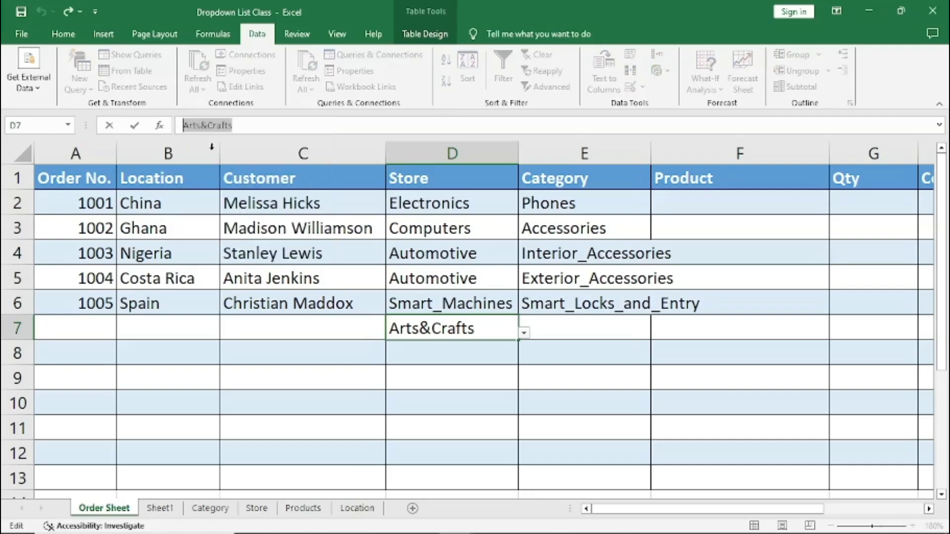
left_click(218, 509)
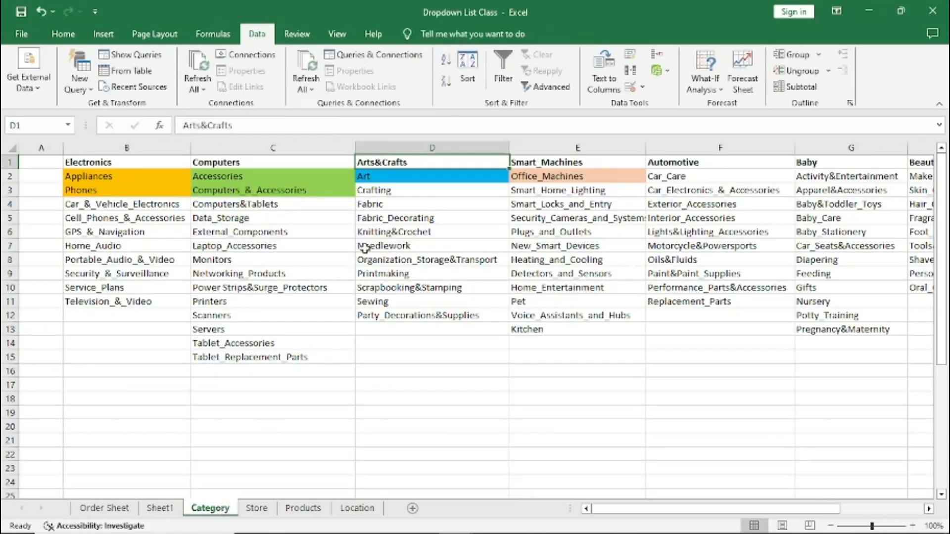
left_click_drag(242, 125, 170, 125)
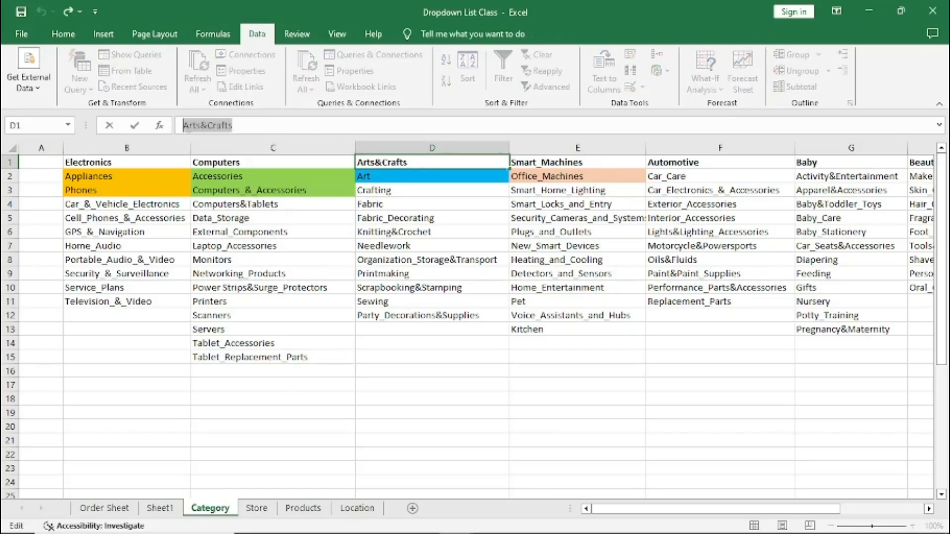
right_click(187, 126)
left_click(214, 190)
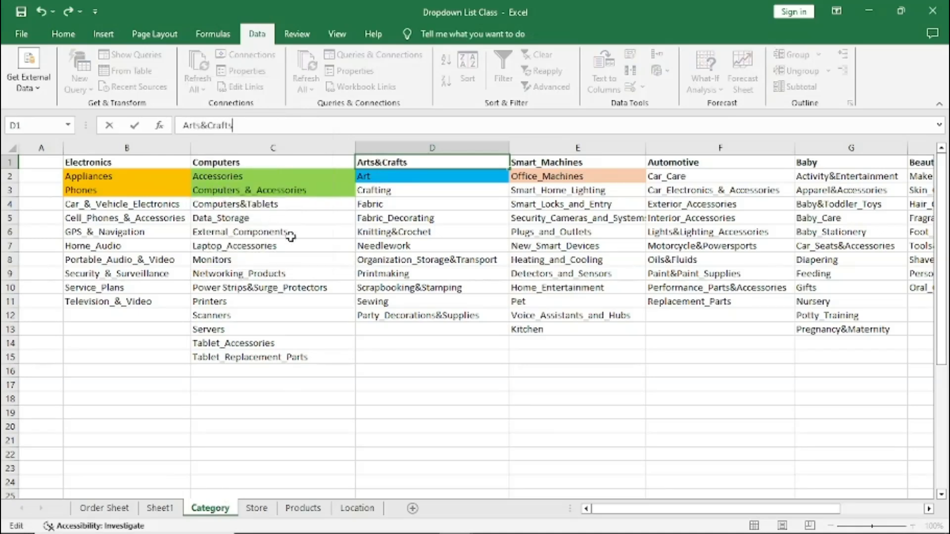
left_click(388, 262)
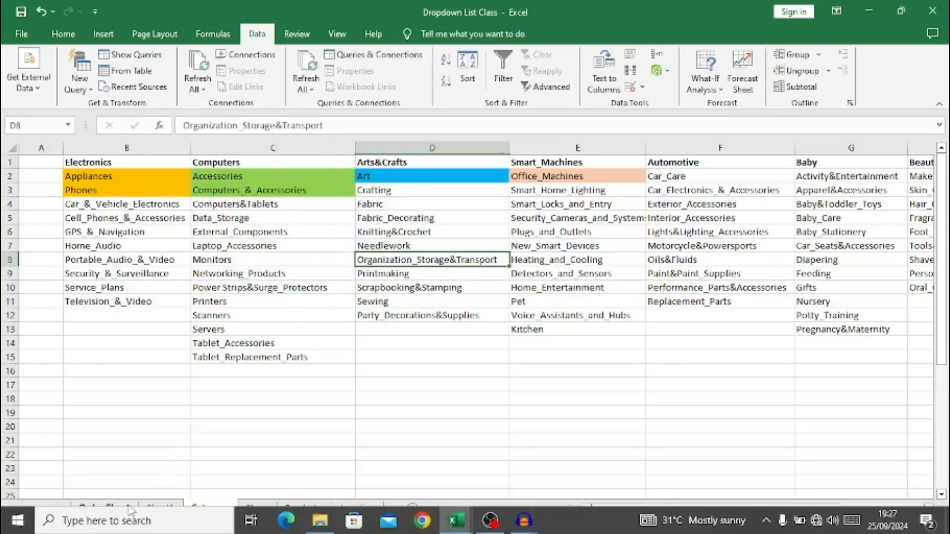
Step: Reselect Arts&Crafts as the store in D7 on the order sheet and check the Category dropdown in E7
left_click(104, 508)
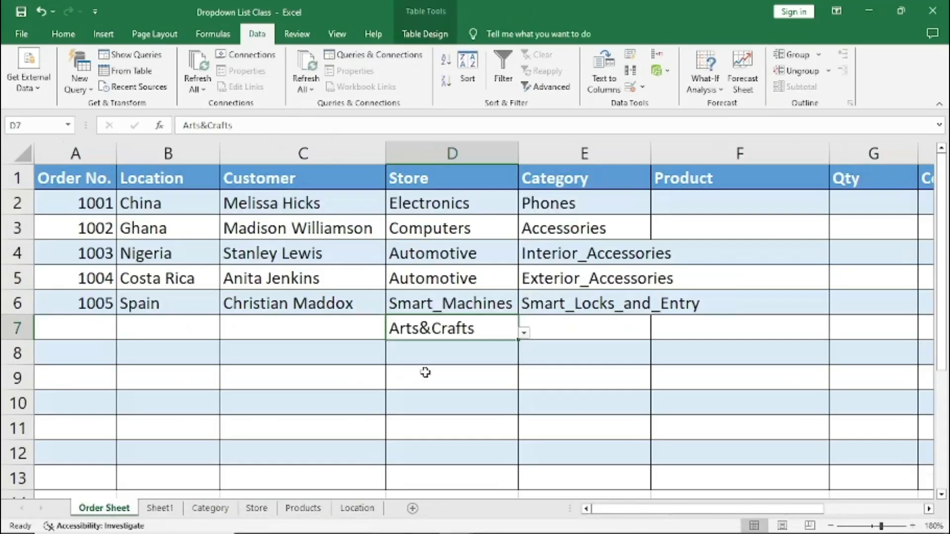
left_click(523, 333)
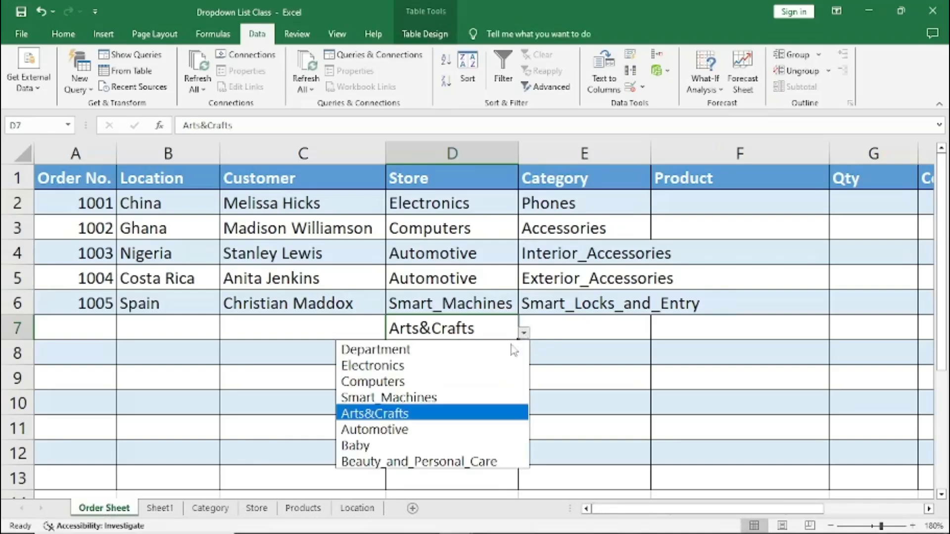
left_click(374, 413)
left_click(593, 329)
left_click(658, 339)
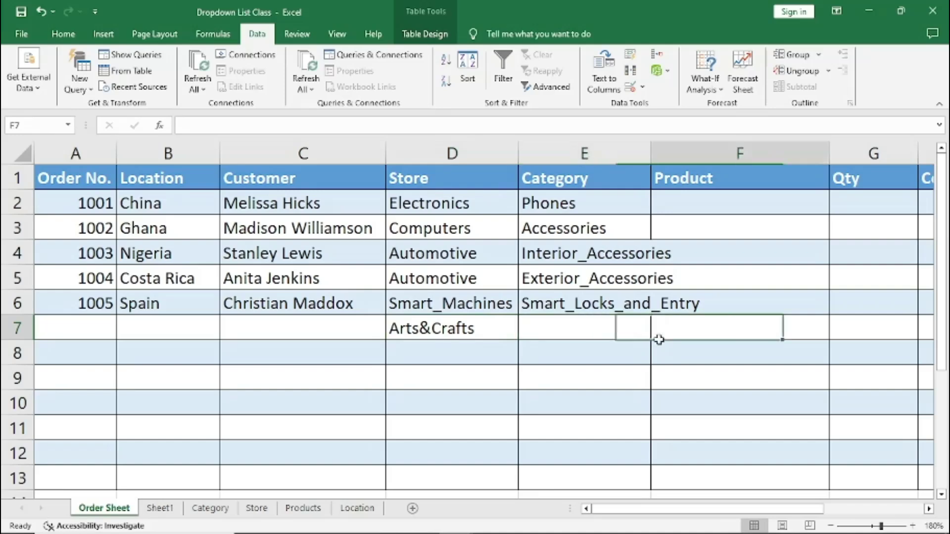
left_click(628, 328)
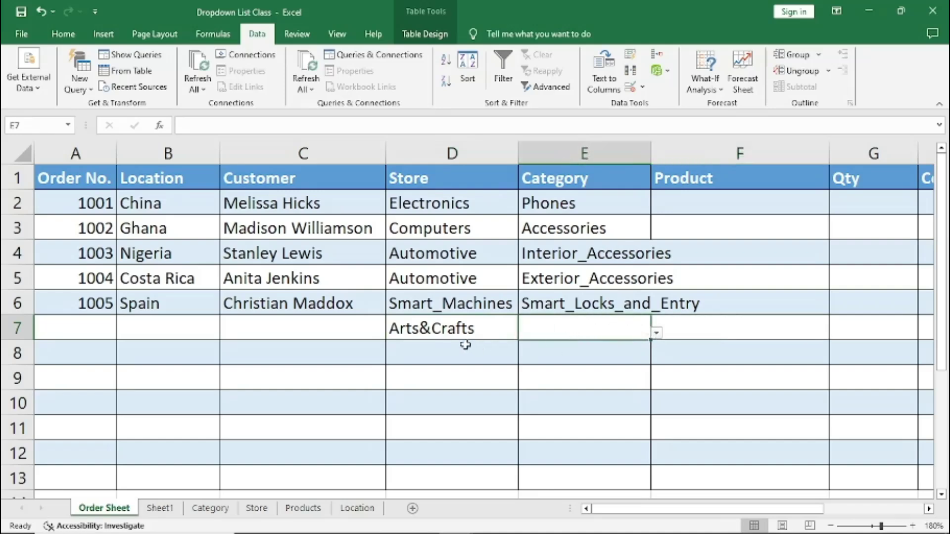
left_click(430, 330)
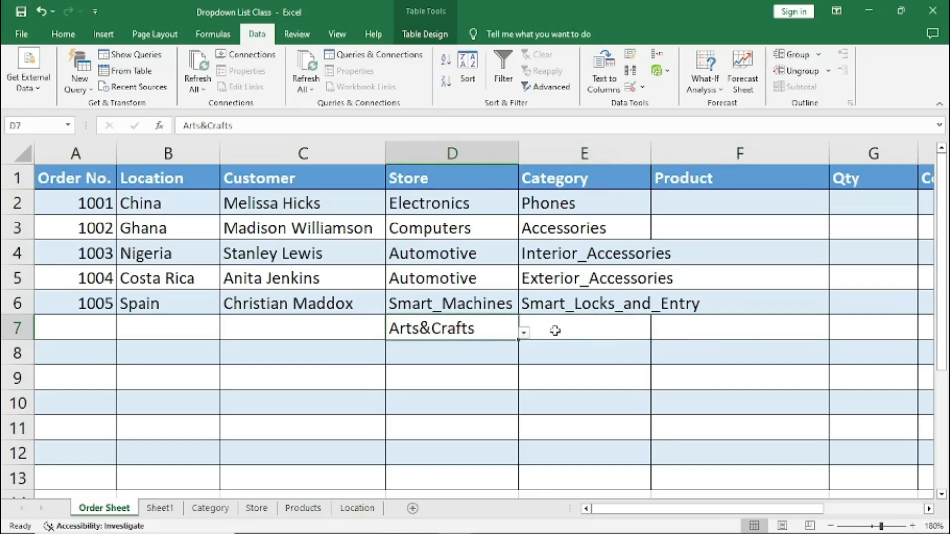
Step: Choose Baby as the store in D8 and Baby_Care as its category in E8
left_click(436, 350)
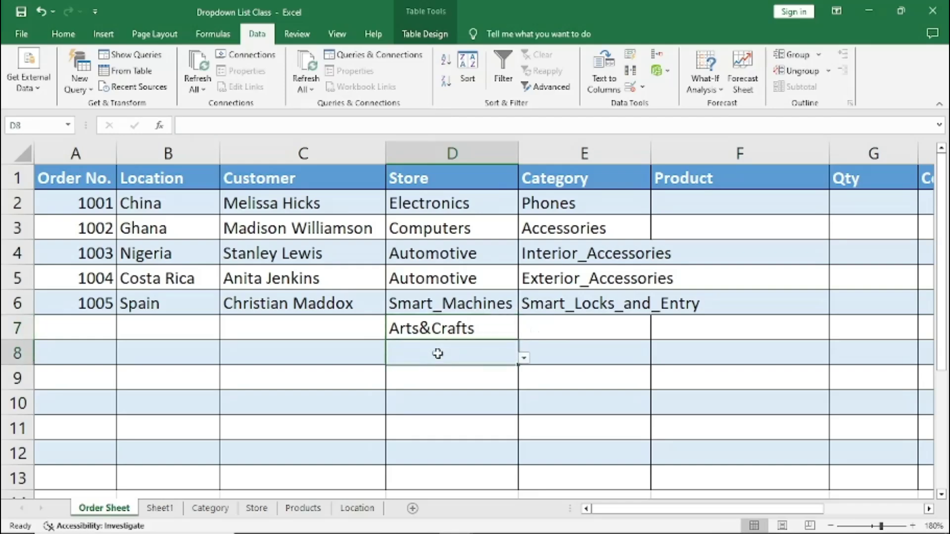
left_click(525, 361)
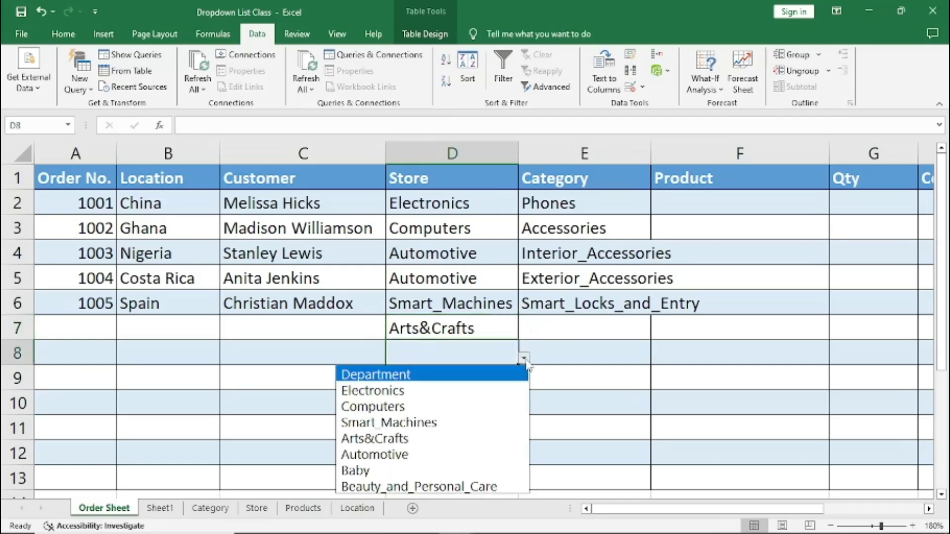
left_click(355, 470)
left_click(592, 354)
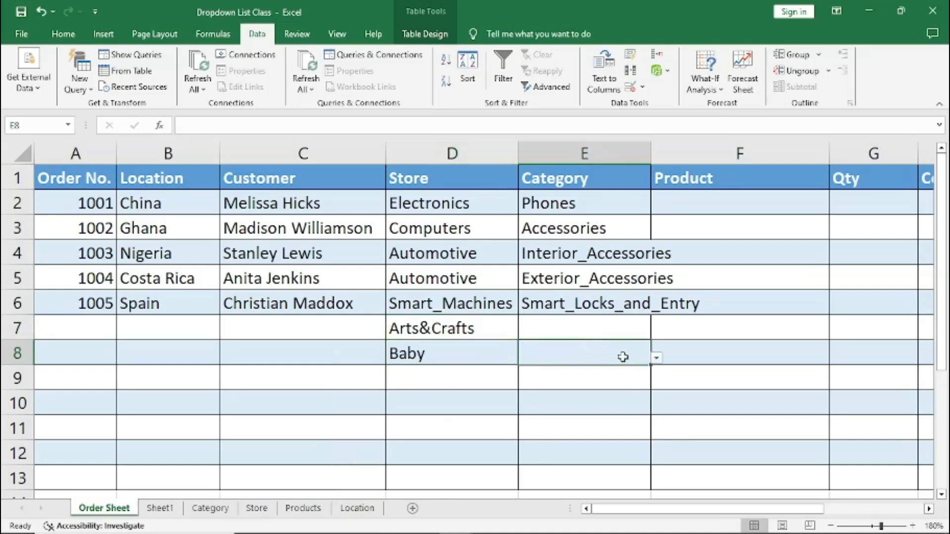
left_click(656, 359)
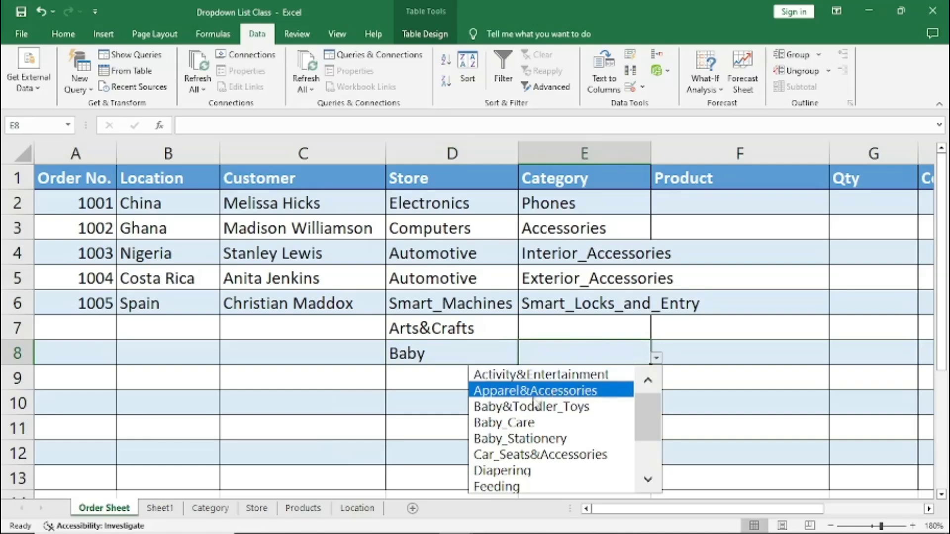
left_click(520, 426)
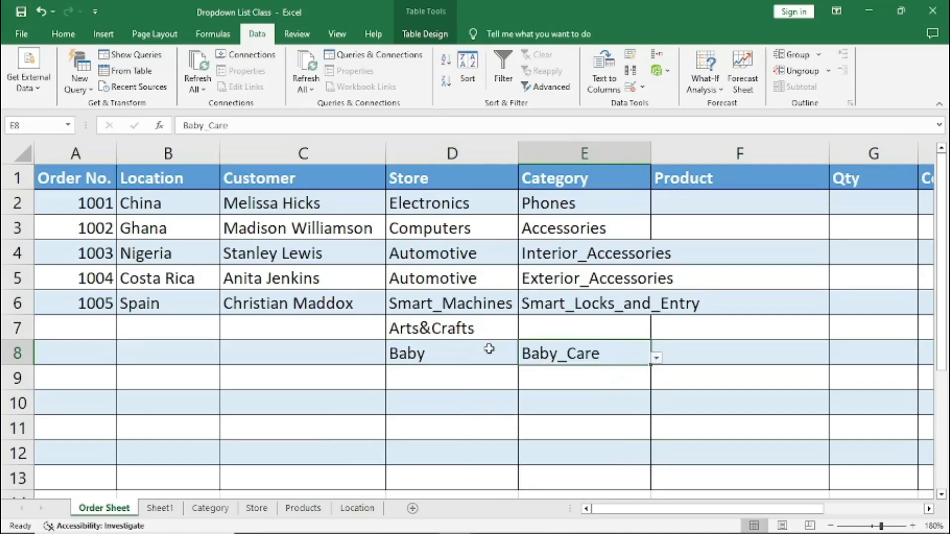
Step: Review the store options in D9 and check the Category dropdown in E9 with no store chosen
left_click(430, 376)
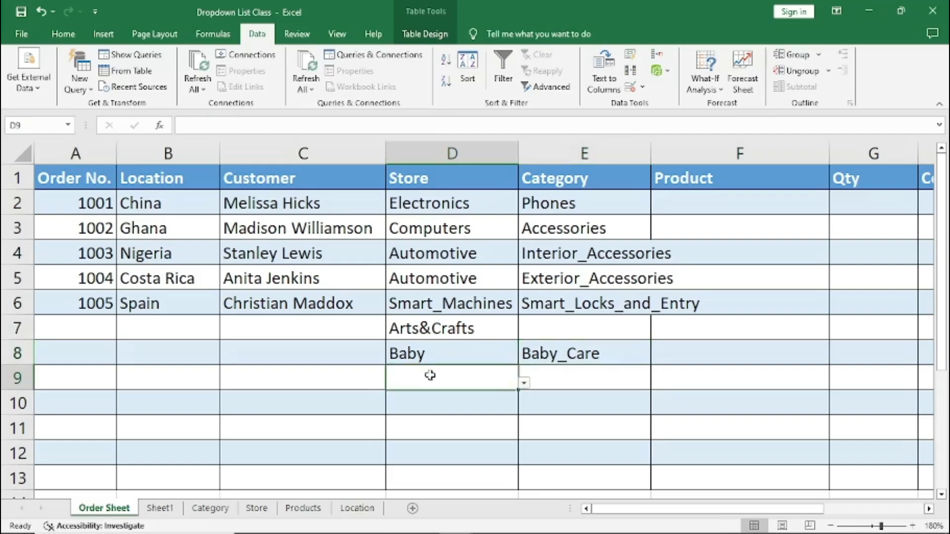
left_click(524, 384)
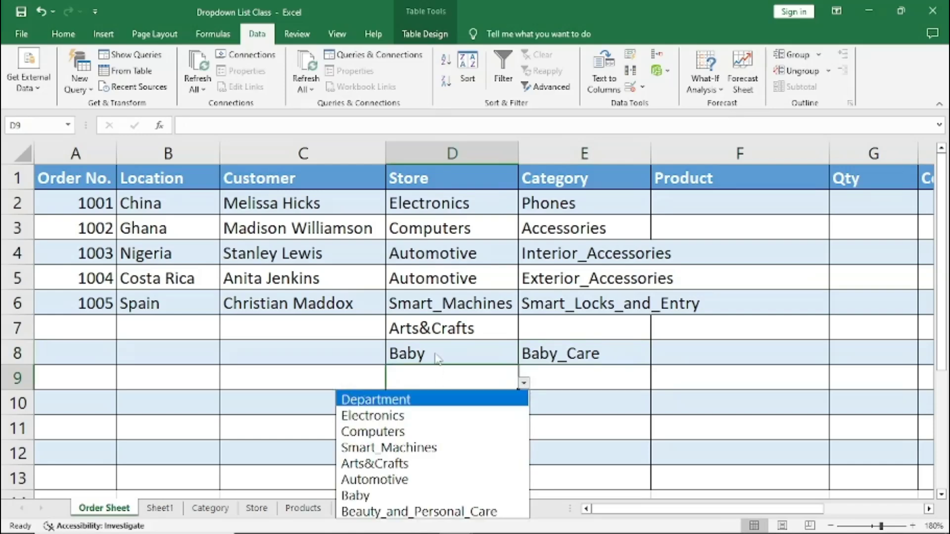
left_click(439, 377)
left_click(574, 377)
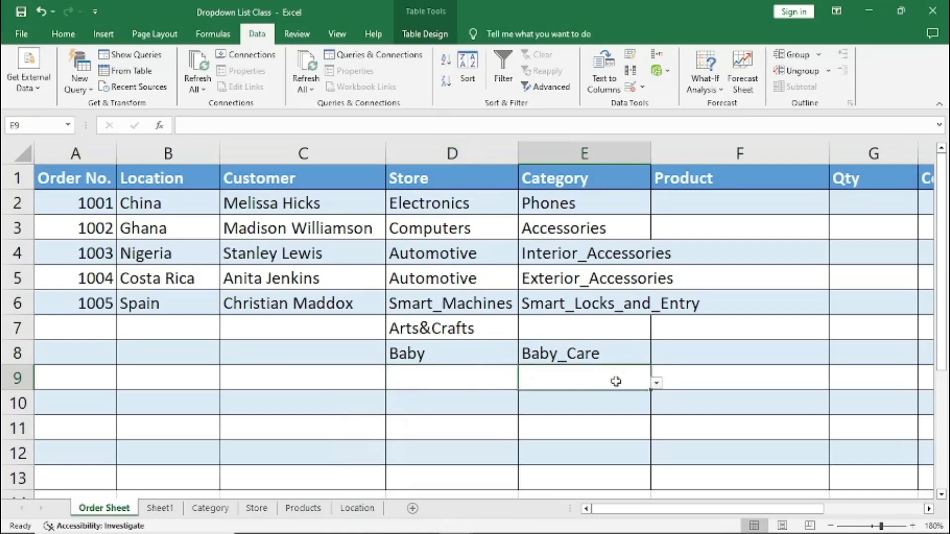
left_click(661, 384)
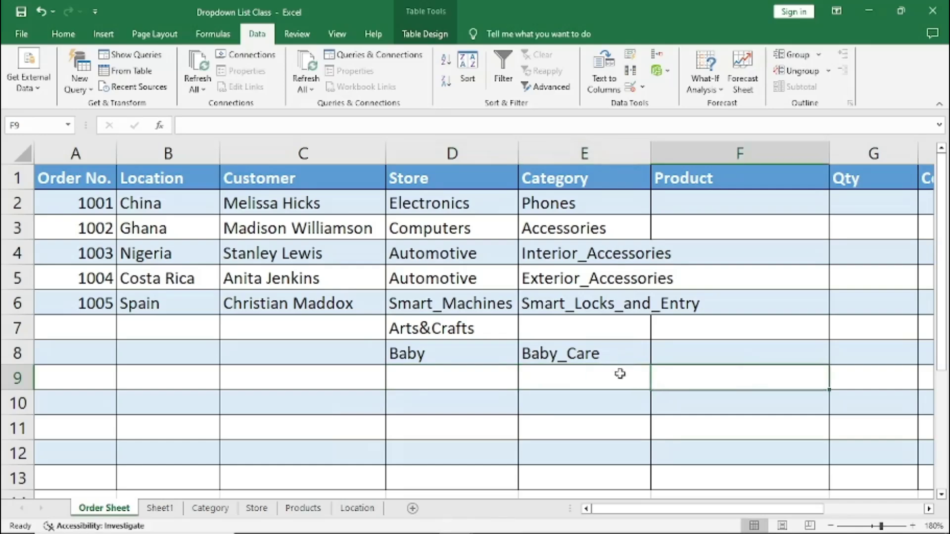
key("Left")
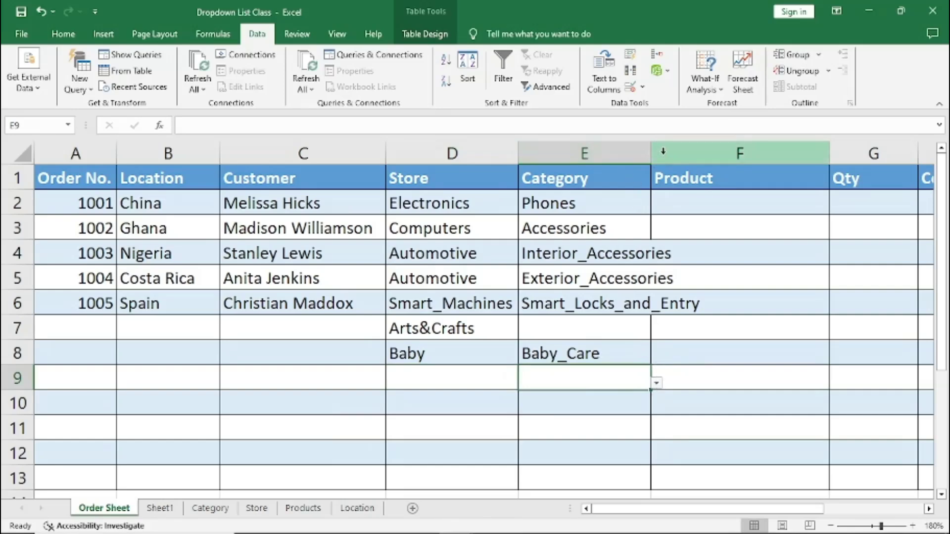
Step: Widen the Category column to fit its longest entries, and open the Products sheet to view the product lists
left_click_drag(647, 157, 709, 161)
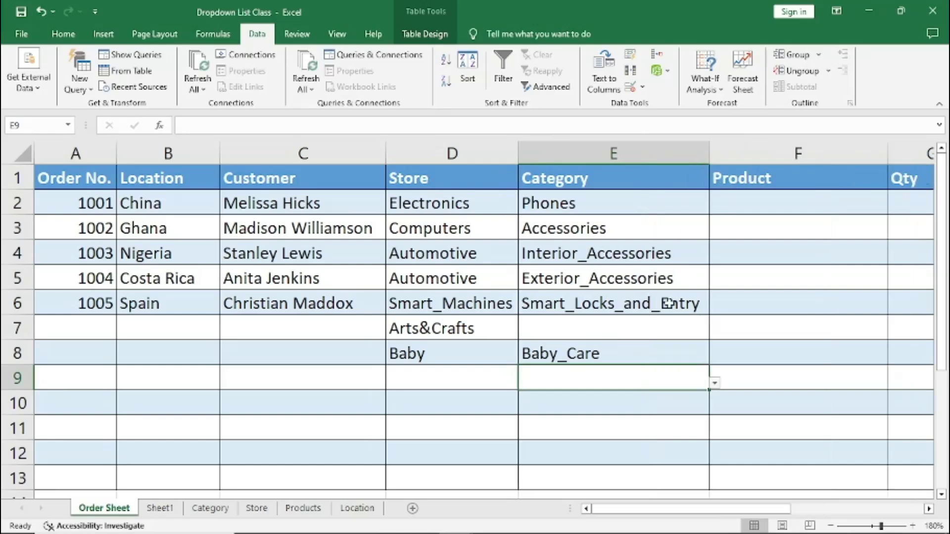
left_click(740, 197)
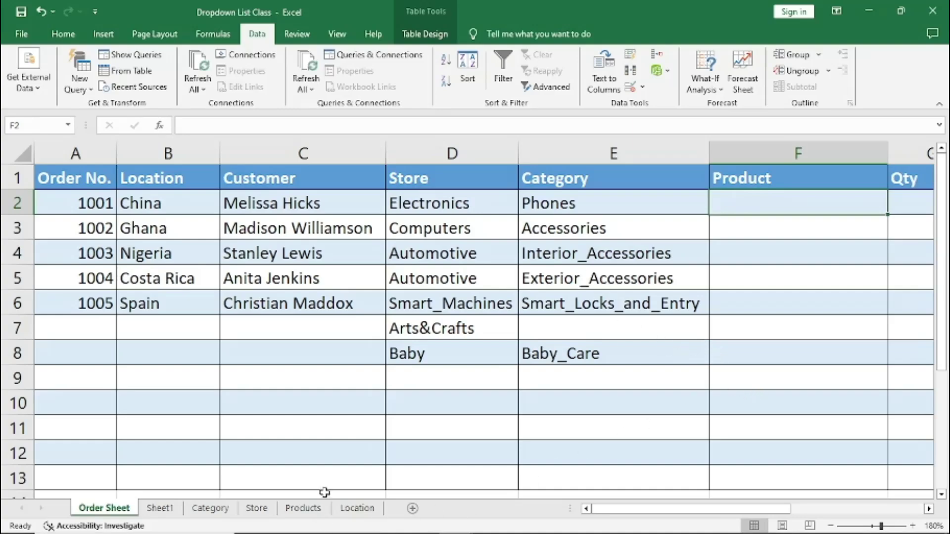
left_click(304, 508)
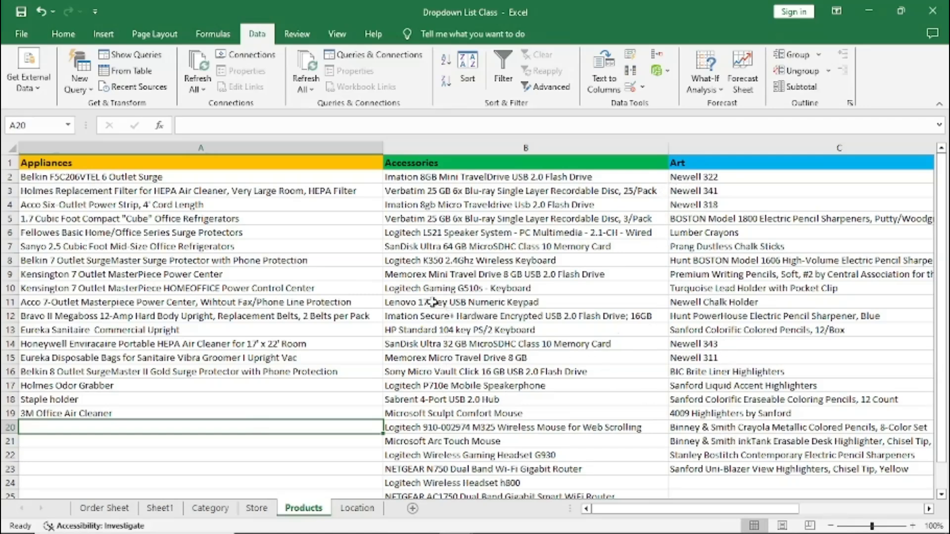
Step: Try selecting every cell with constants across the product lists on the Products sheet
left_click(928, 509)
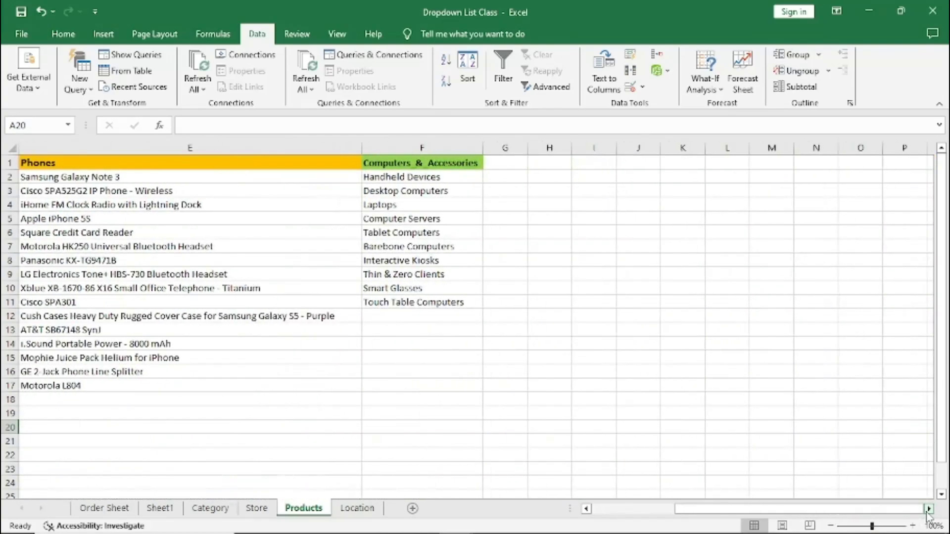
left_click(585, 509)
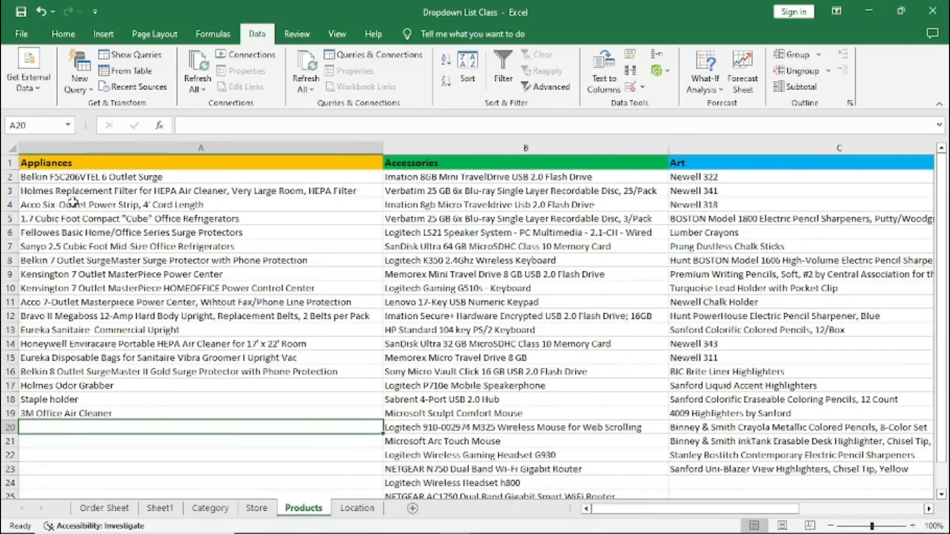
left_click(46, 164)
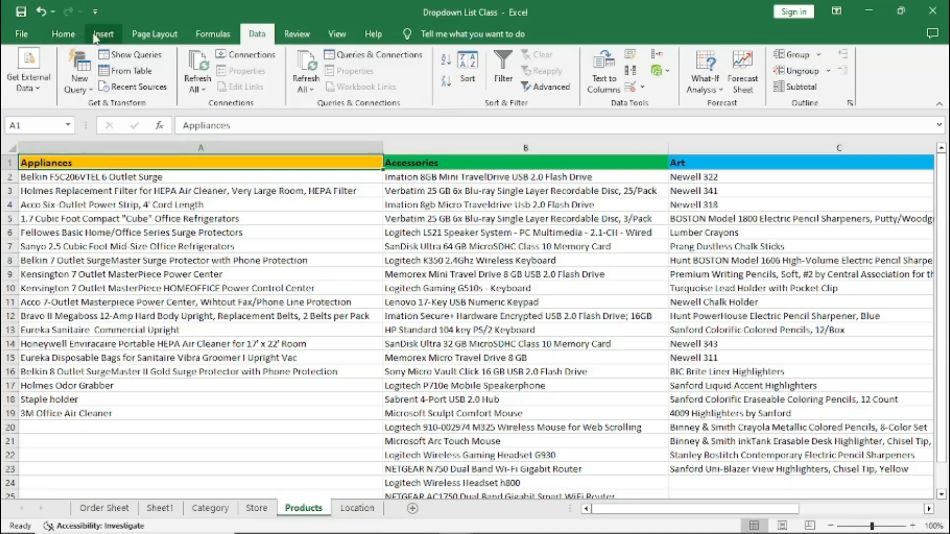
left_click(64, 35)
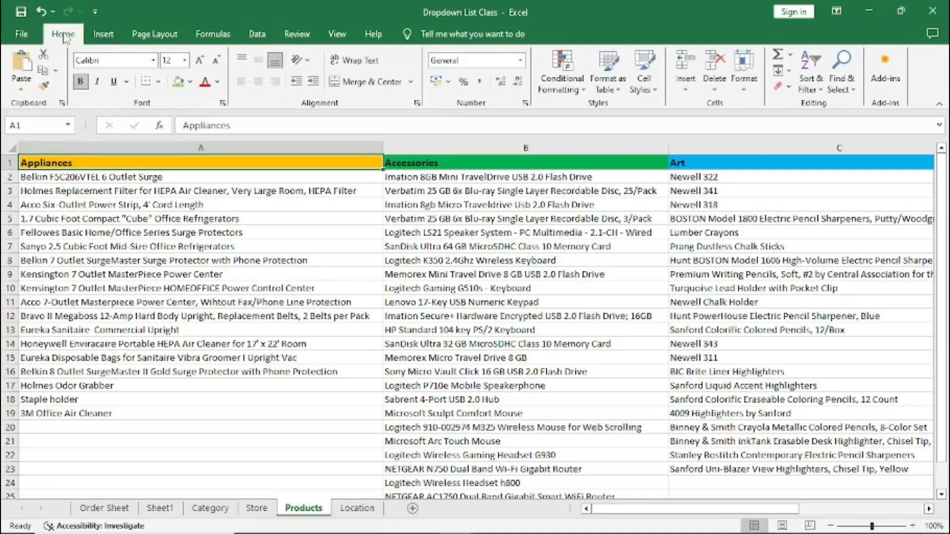
left_click(850, 99)
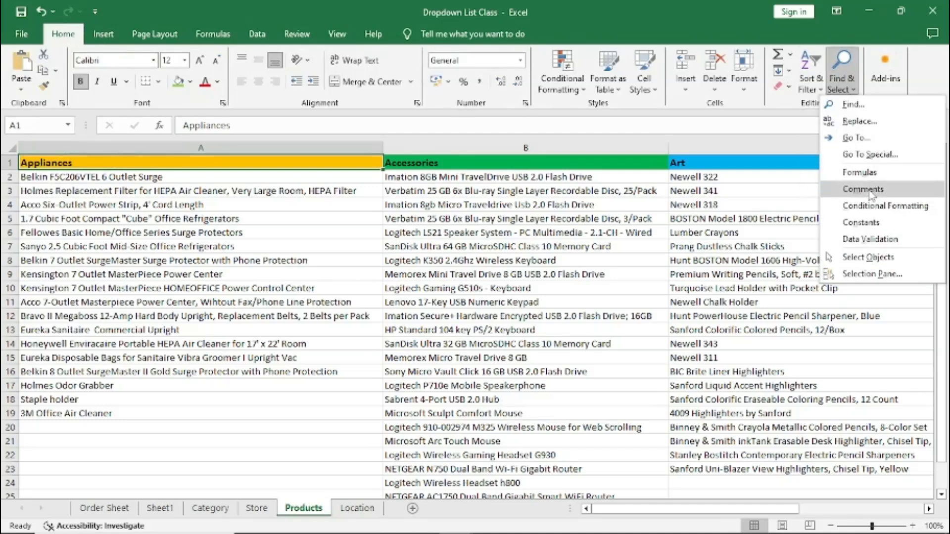
left_click(865, 223)
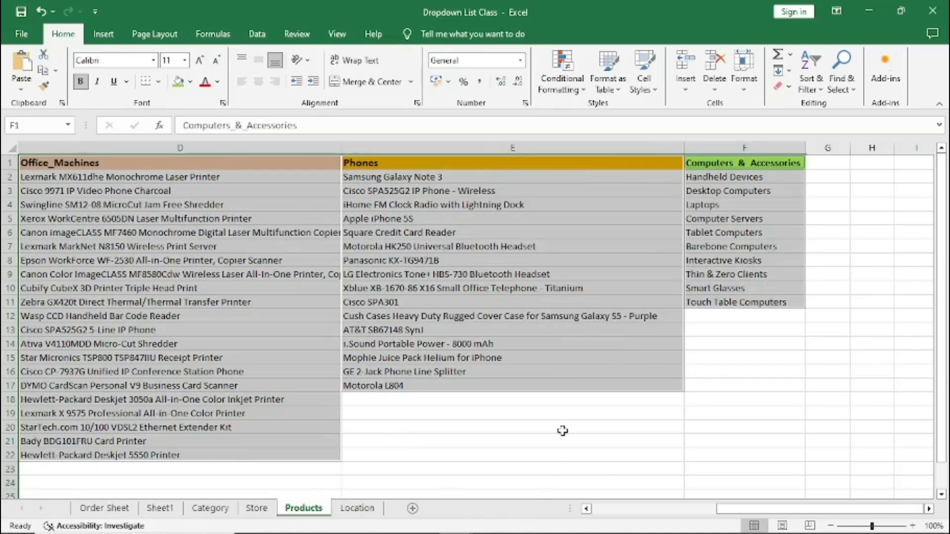
left_click(724, 165)
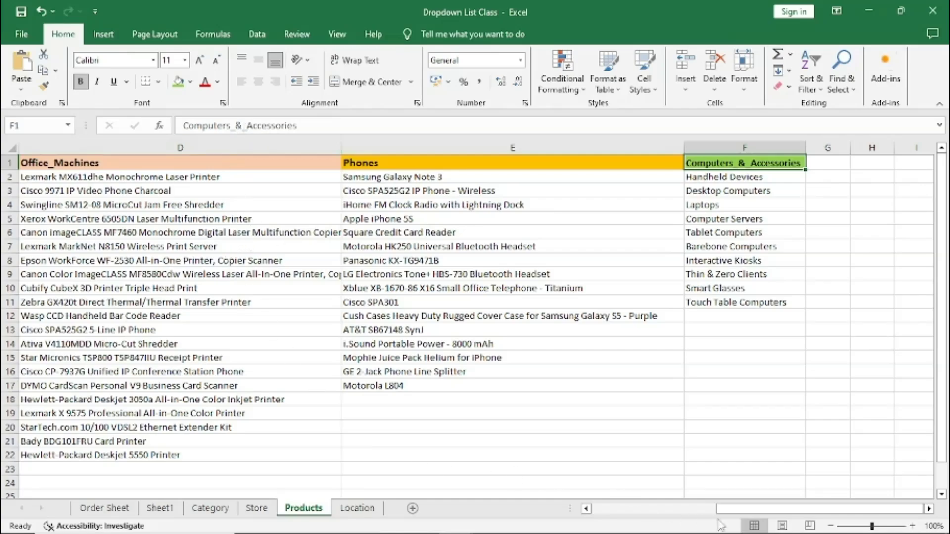
left_click_drag(740, 509, 599, 514)
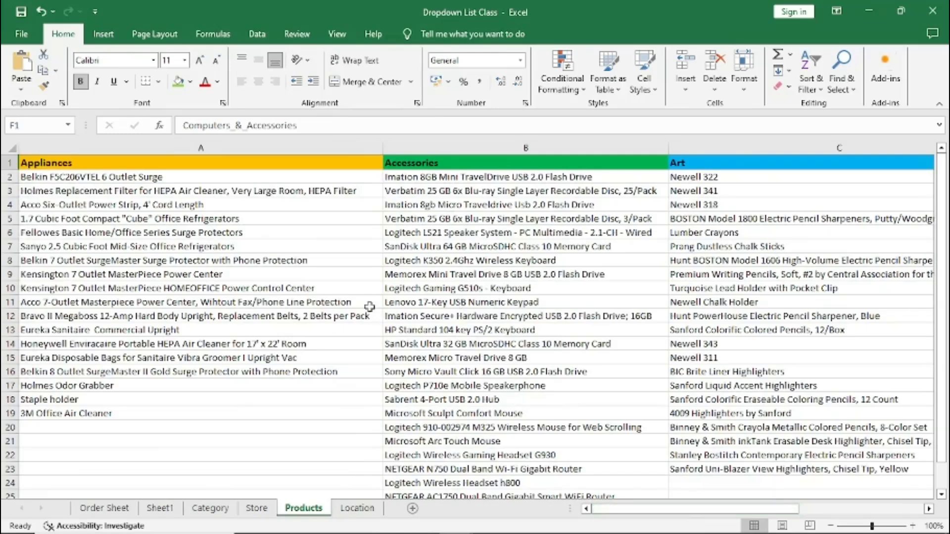
Step: Select all constant cells on the Products sheet and create named ranges from their top row headers
left_click(545, 284)
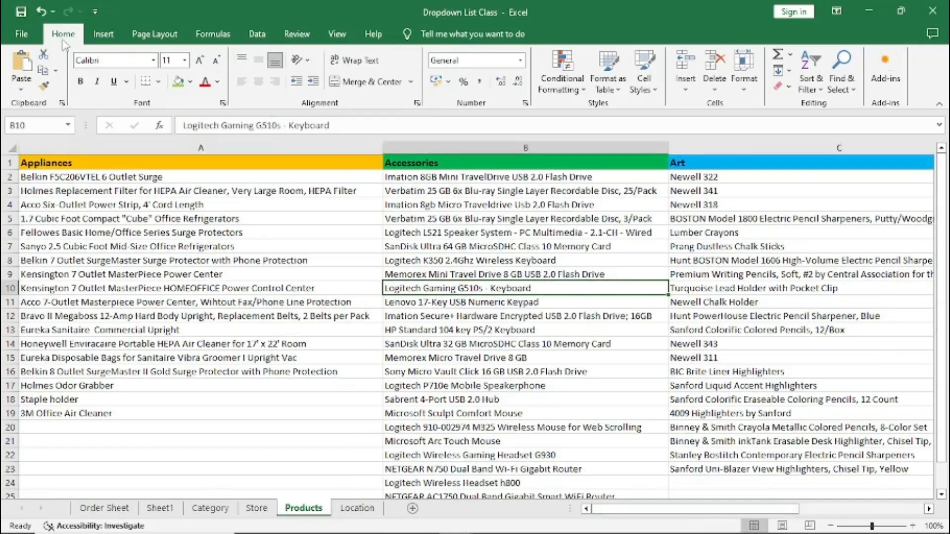
left_click(843, 84)
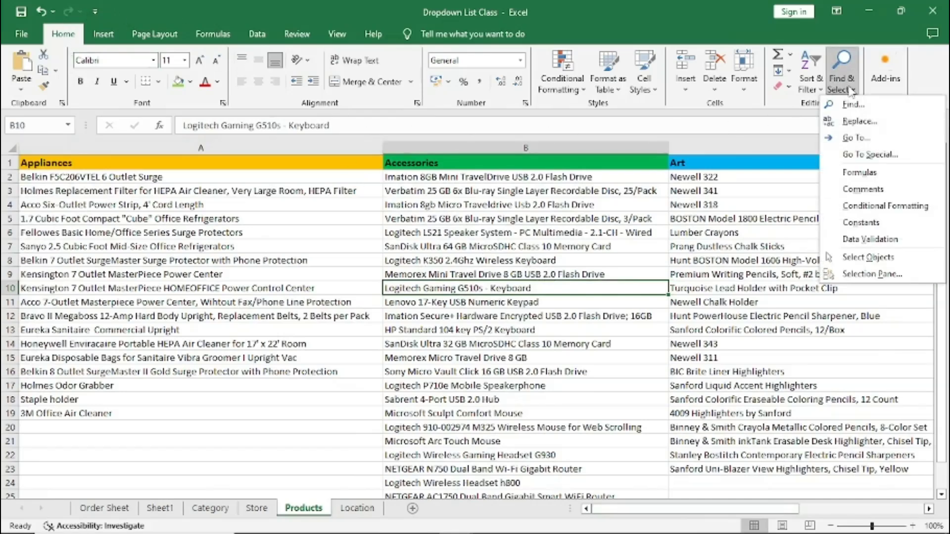
left_click(862, 225)
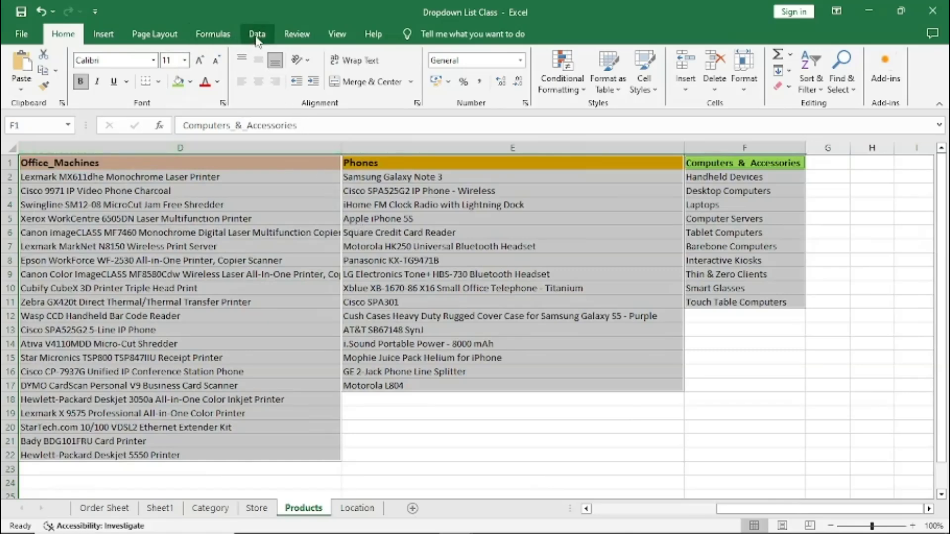
left_click(208, 35)
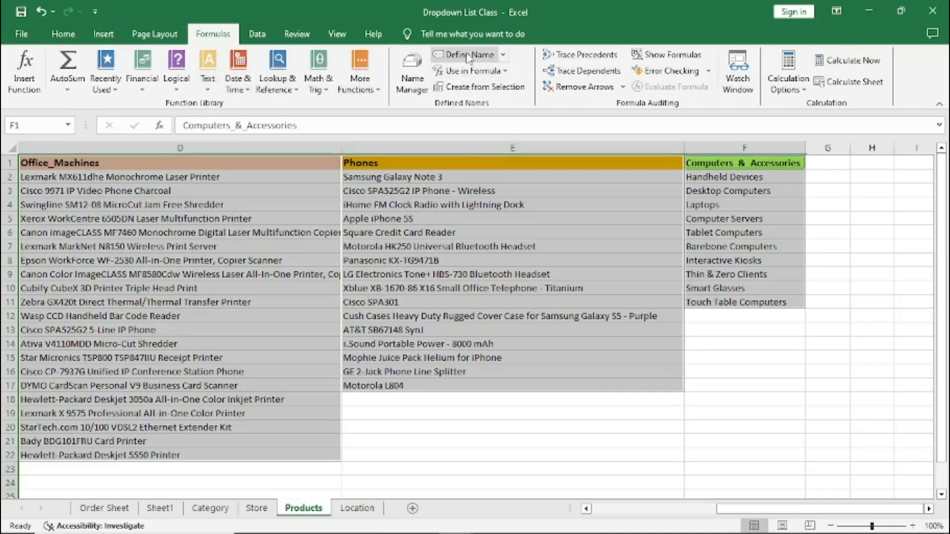
left_click(474, 88)
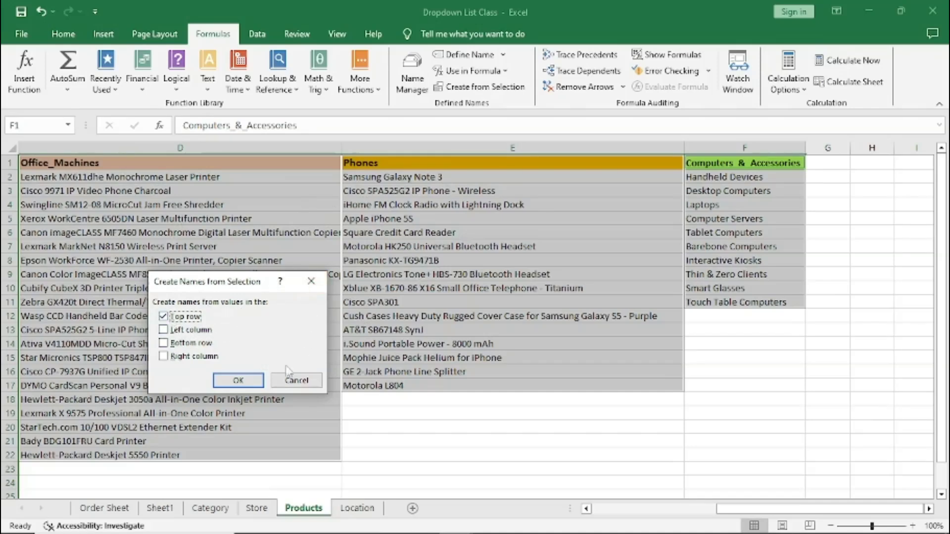
left_click(238, 380)
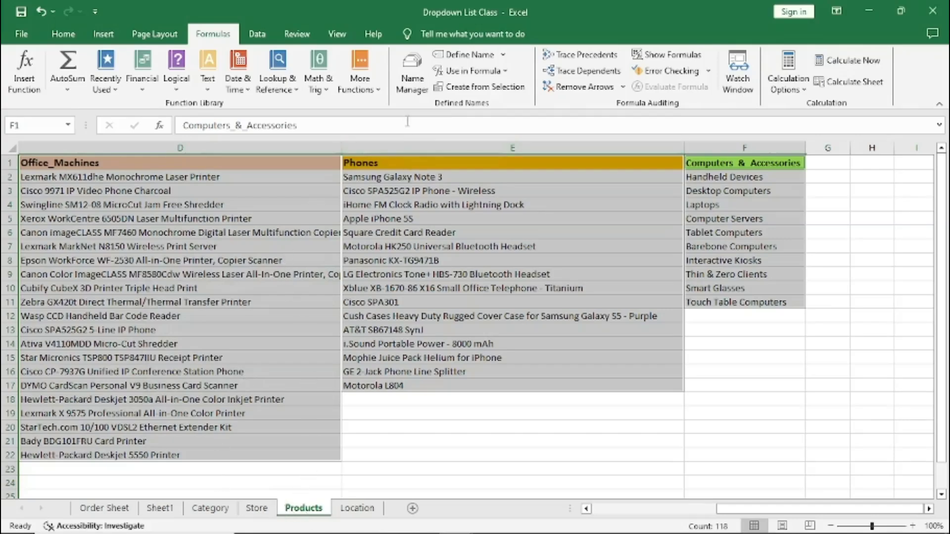
Step: Check the product list names in the Name Manager against the column headers on the Products sheet
left_click(411, 69)
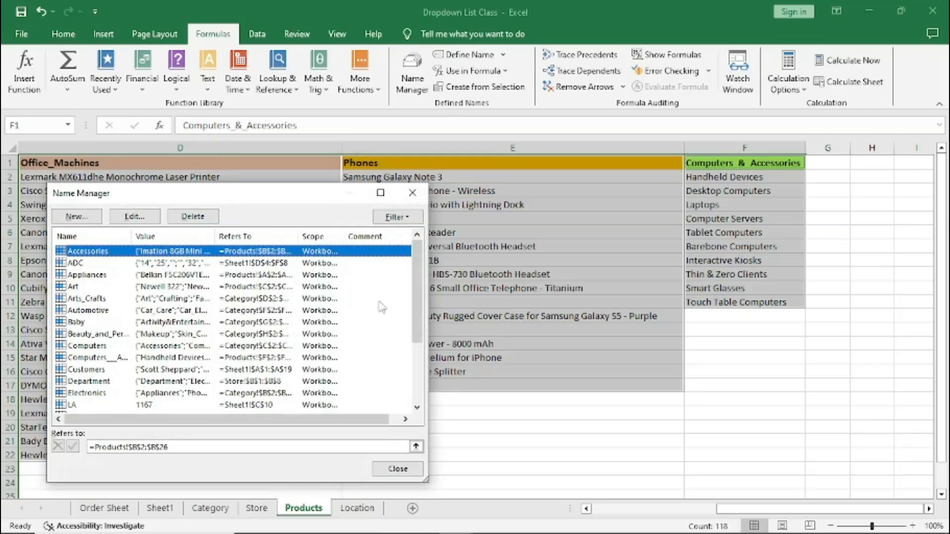
left_click_drag(417, 296, 417, 388)
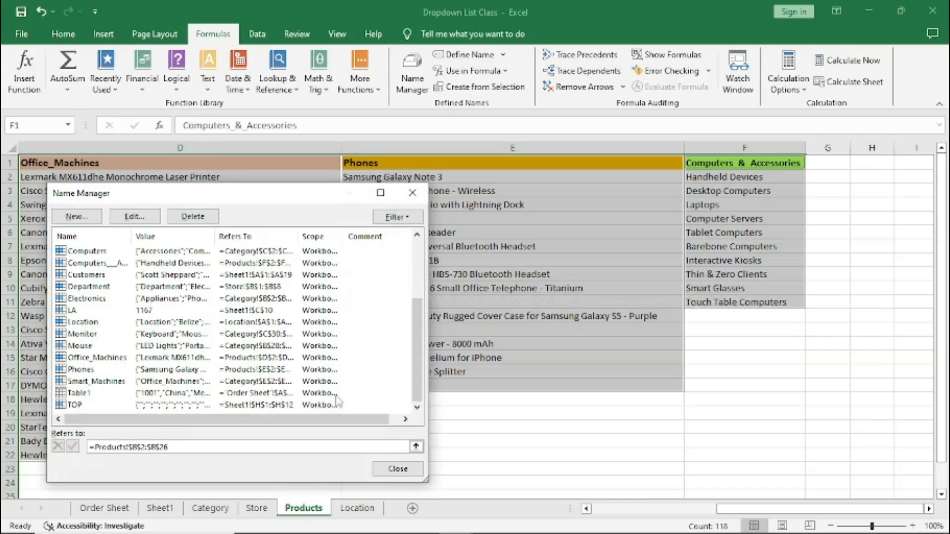
left_click(391, 469)
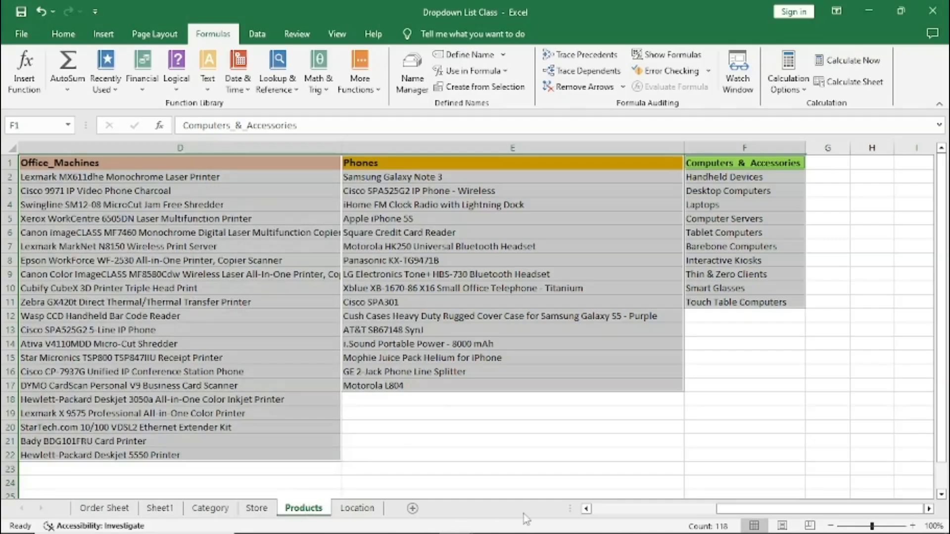
left_click(586, 508)
left_click(586, 509)
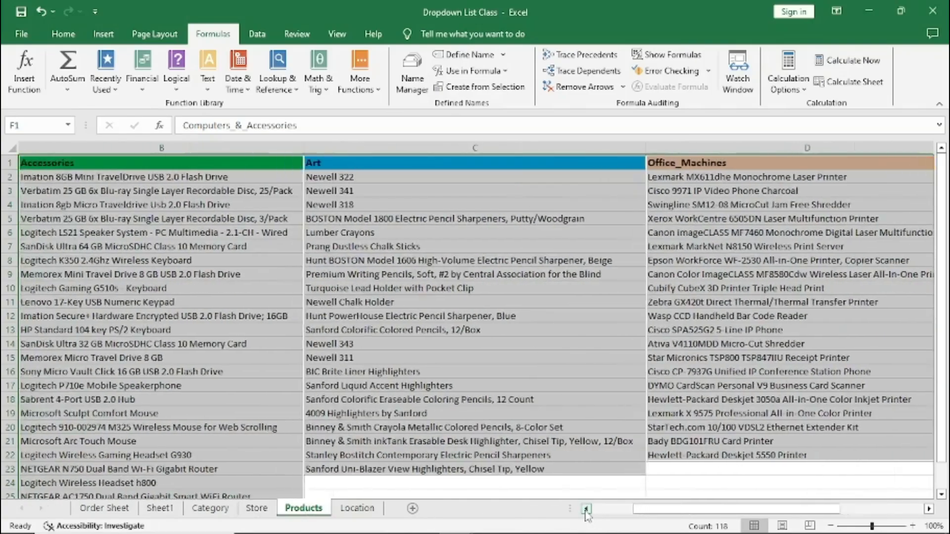
left_click(586, 509)
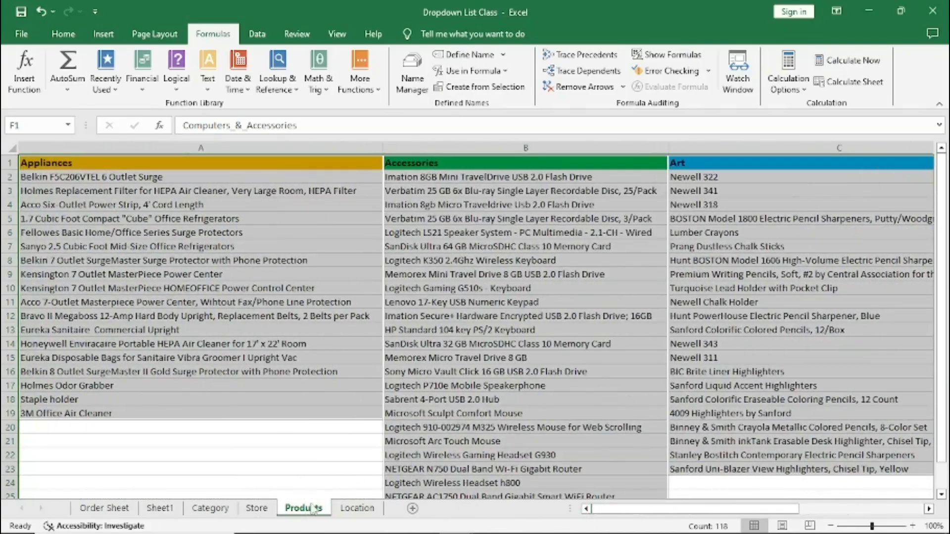
Step: Apply list data validation with the source =INDIRECT(E2) to Product cells F2:F13 on the Order Sheet
left_click(105, 508)
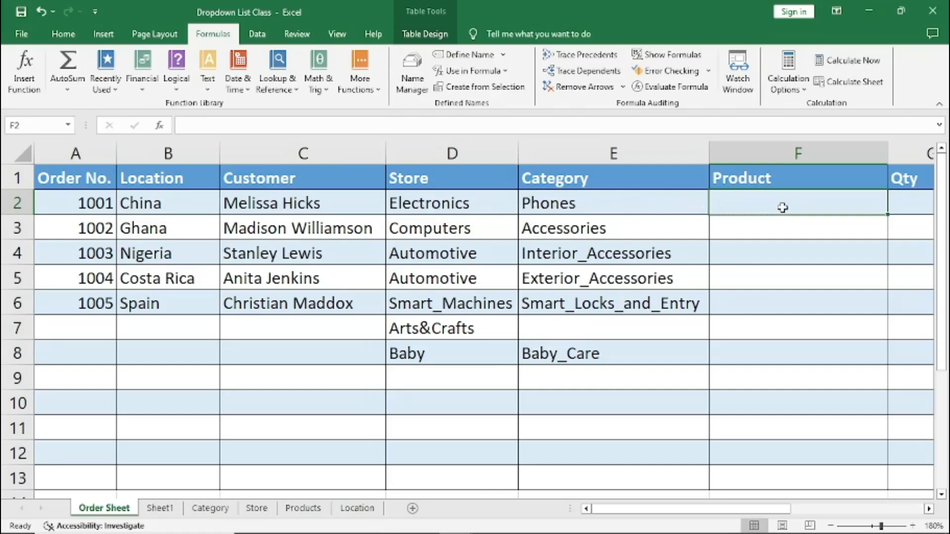
left_click_drag(782, 207, 780, 481)
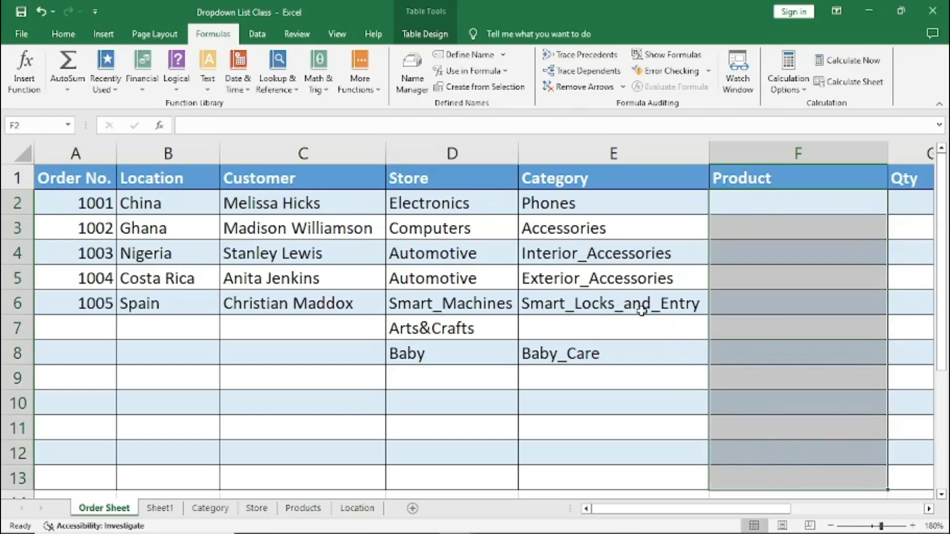
left_click(257, 35)
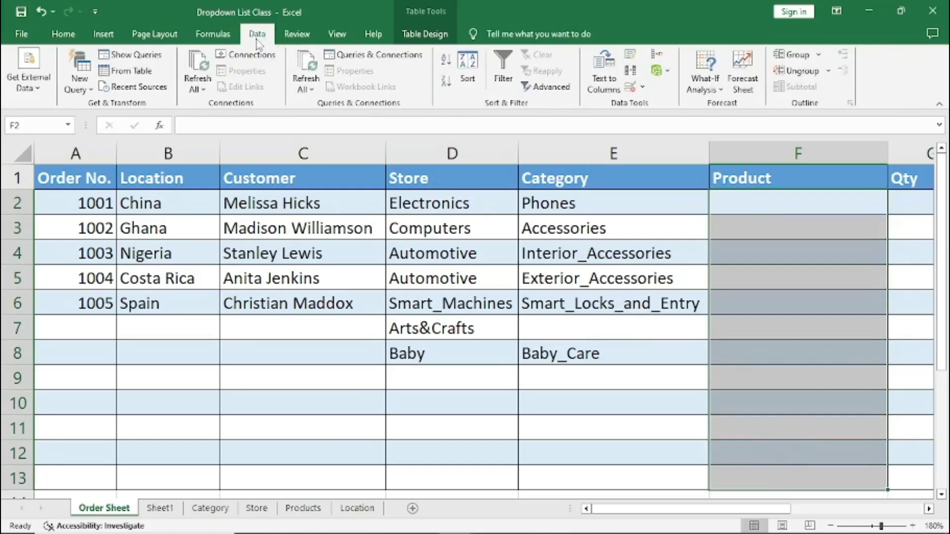
left_click(630, 90)
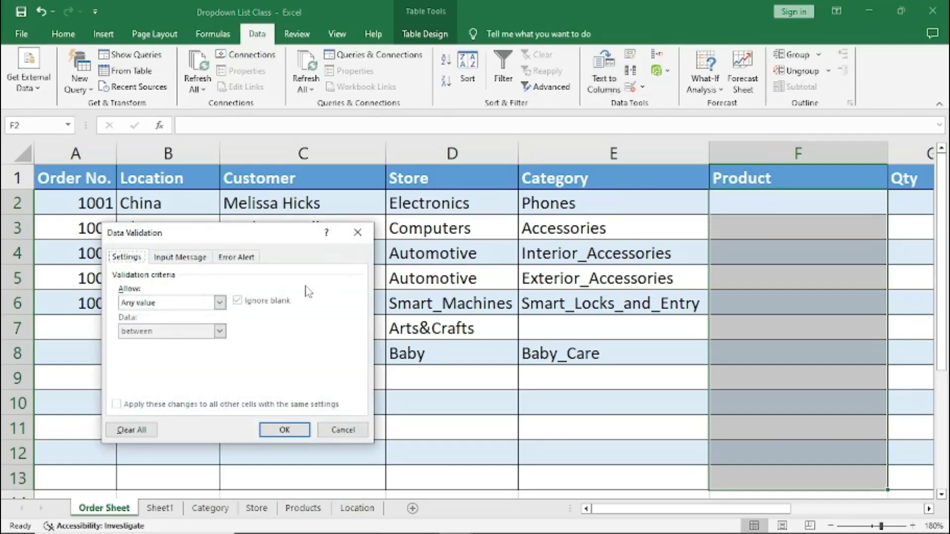
left_click(221, 302)
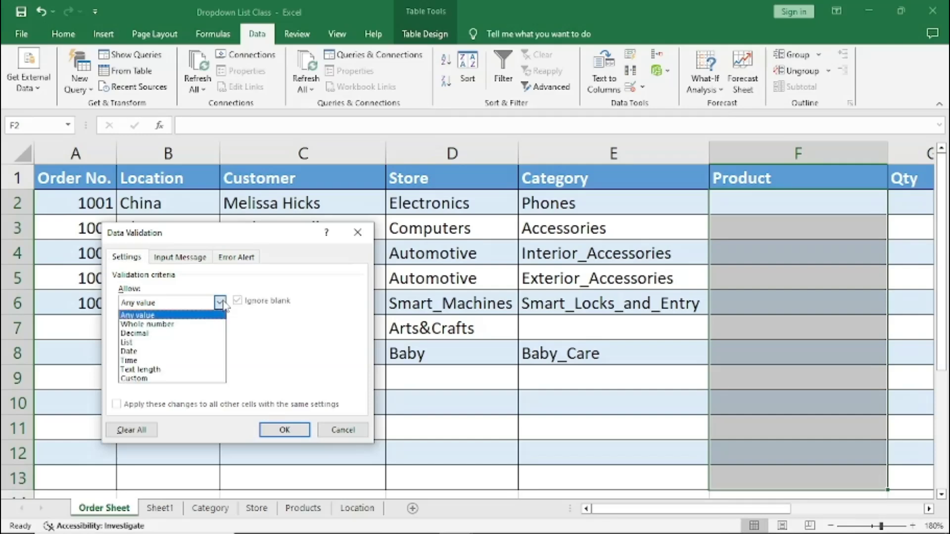
left_click(128, 344)
left_click(139, 361)
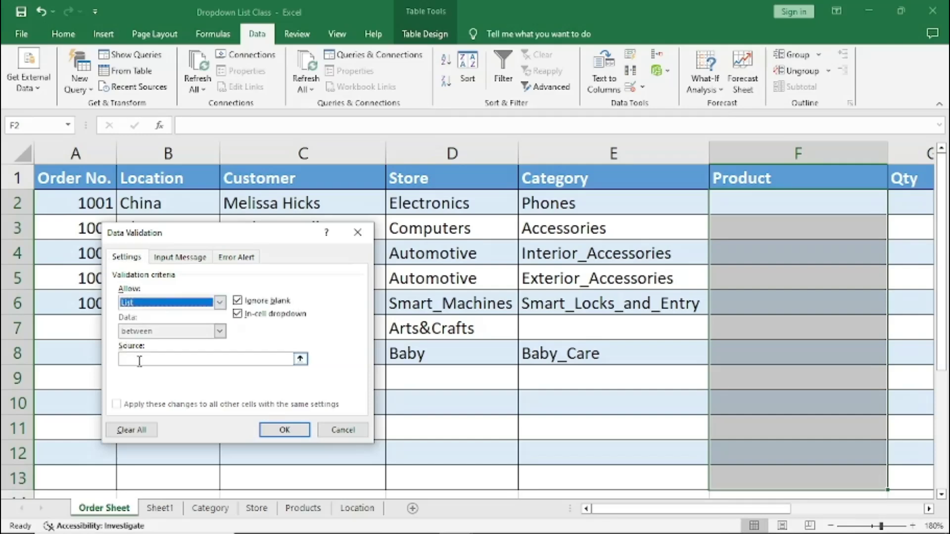
left_click(139, 362)
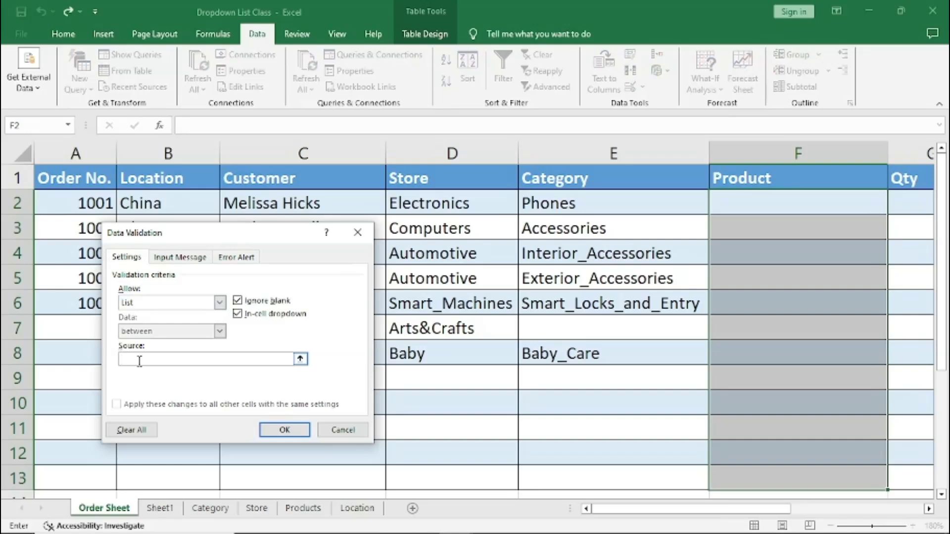
type("=INDIRECT(E2")
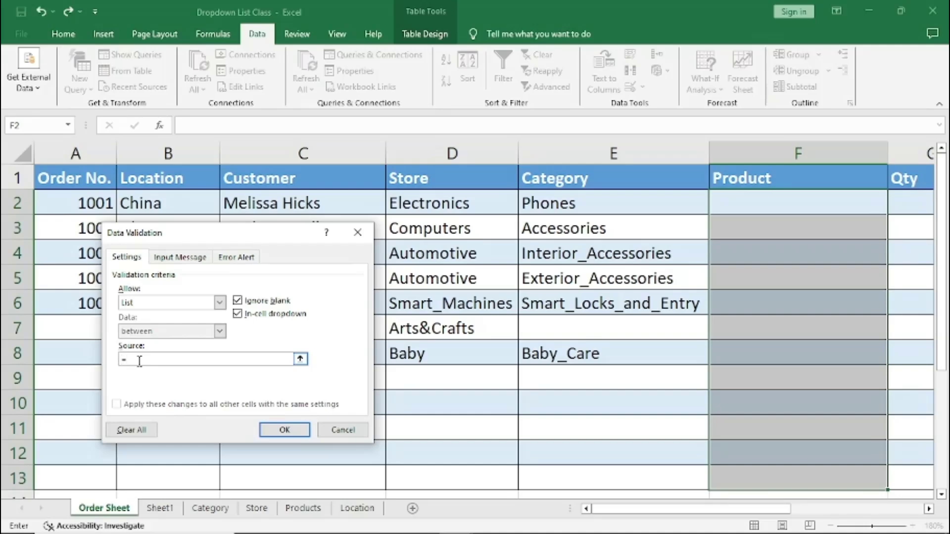
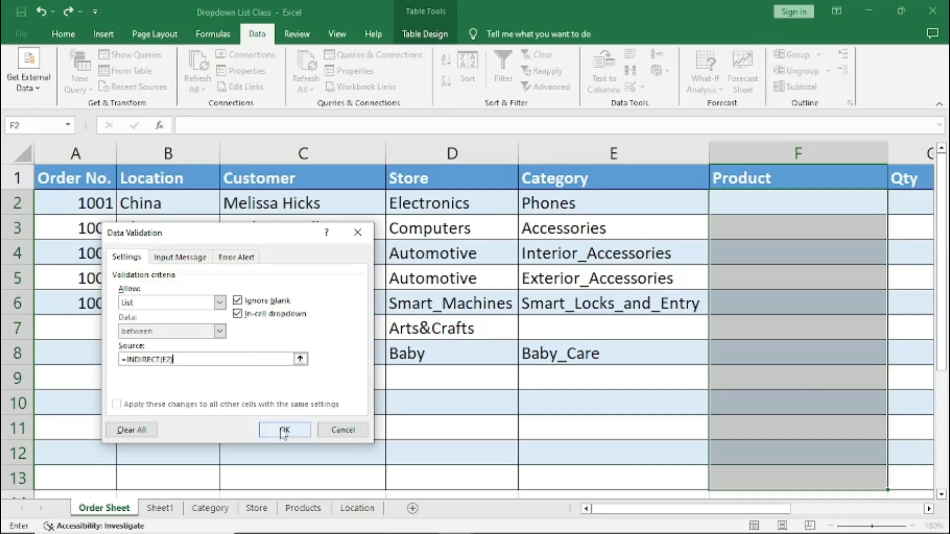
left_click(284, 431)
left_click(383, 432)
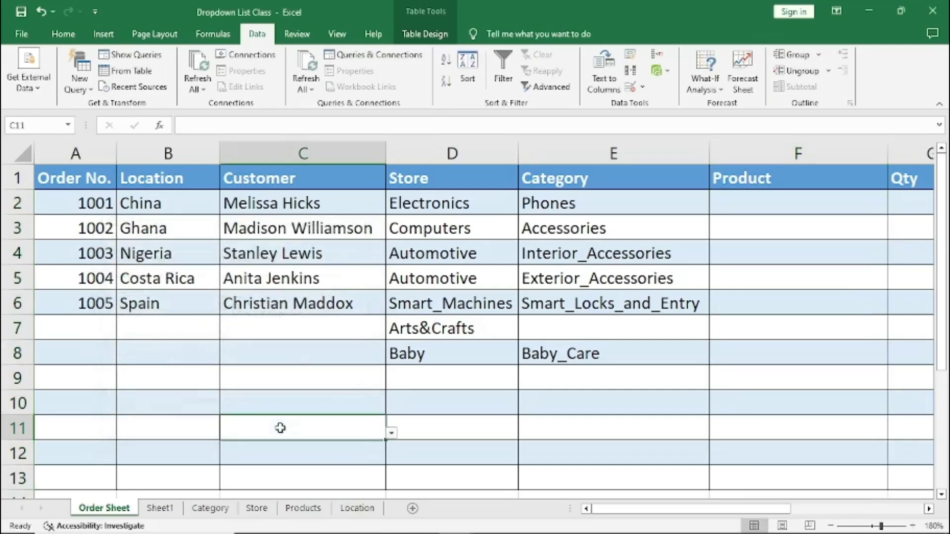
Step: Choose Apple iPhone 5S from the dropdown in Product cell F2 for the Phones category
left_click(801, 208)
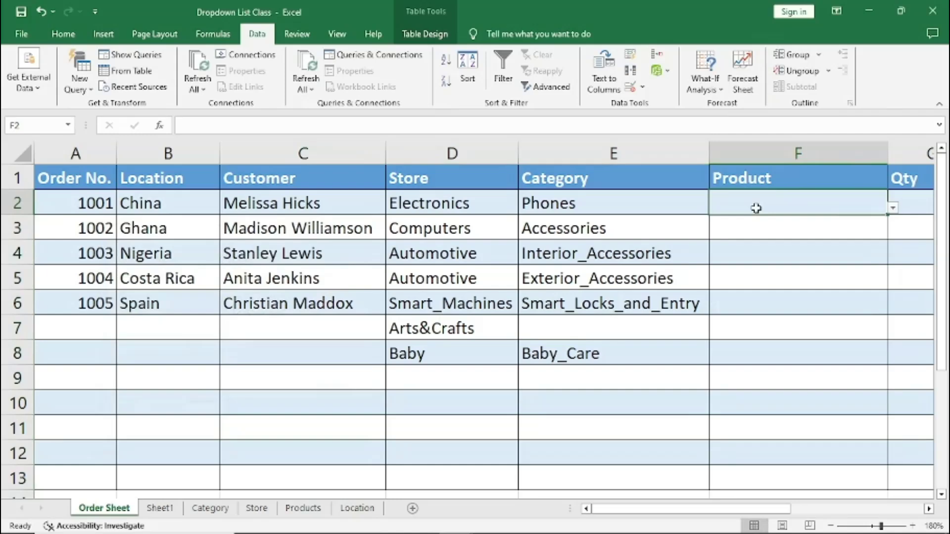
left_click(553, 203)
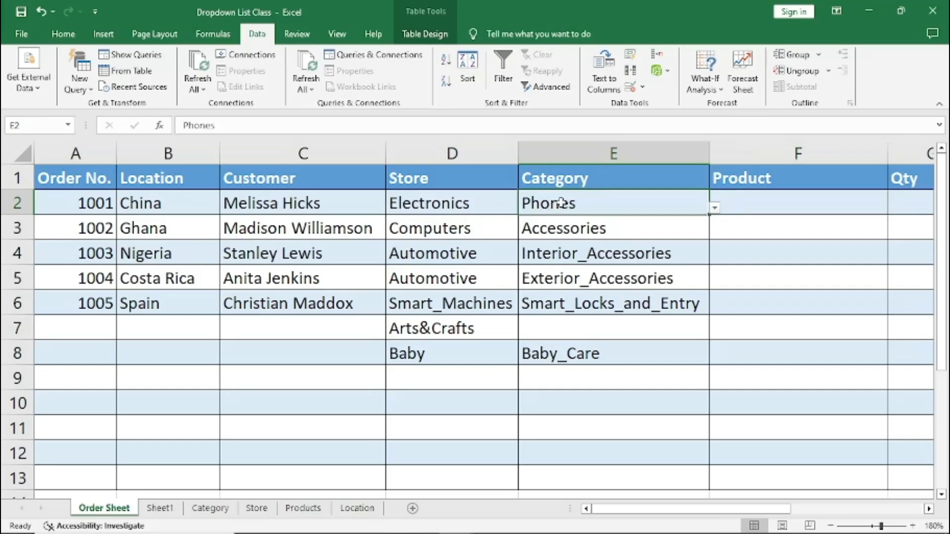
left_click(813, 205)
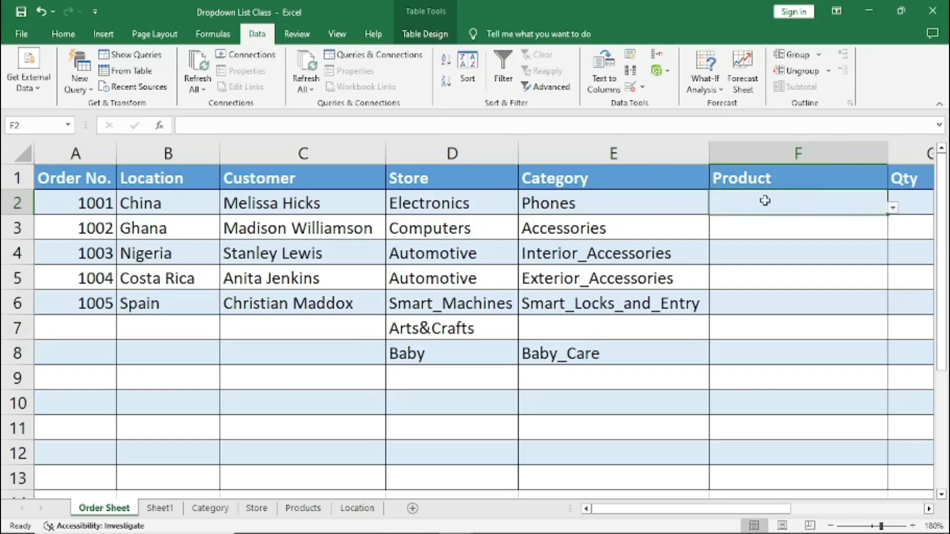
left_click(605, 211)
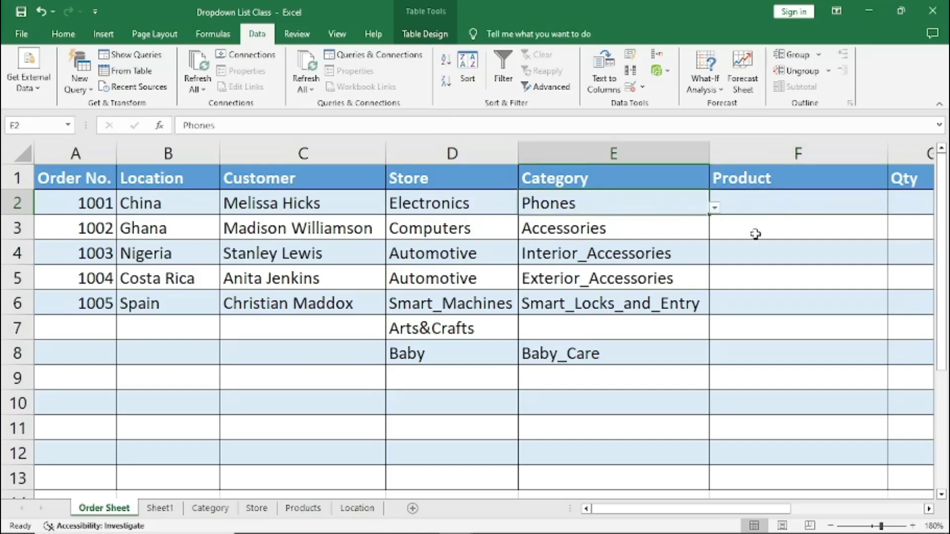
left_click(825, 207)
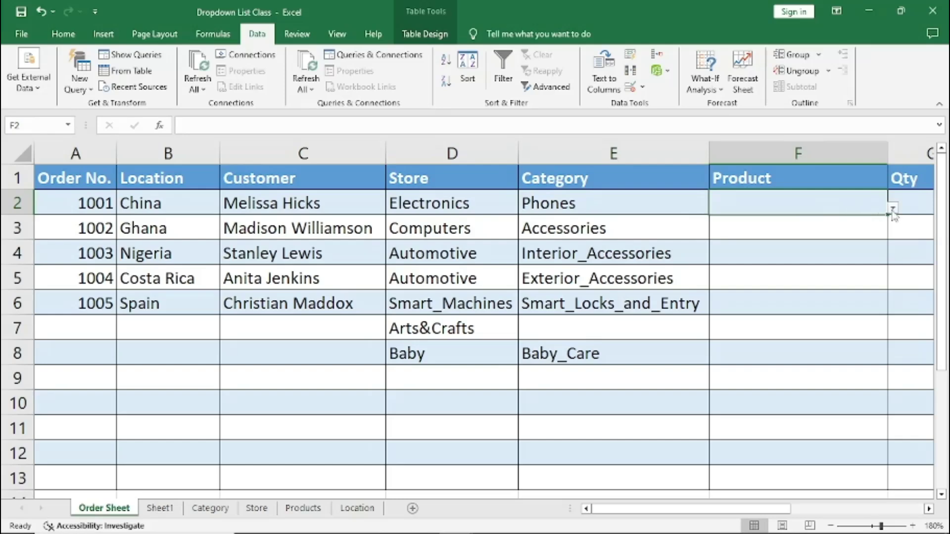
left_click(892, 208)
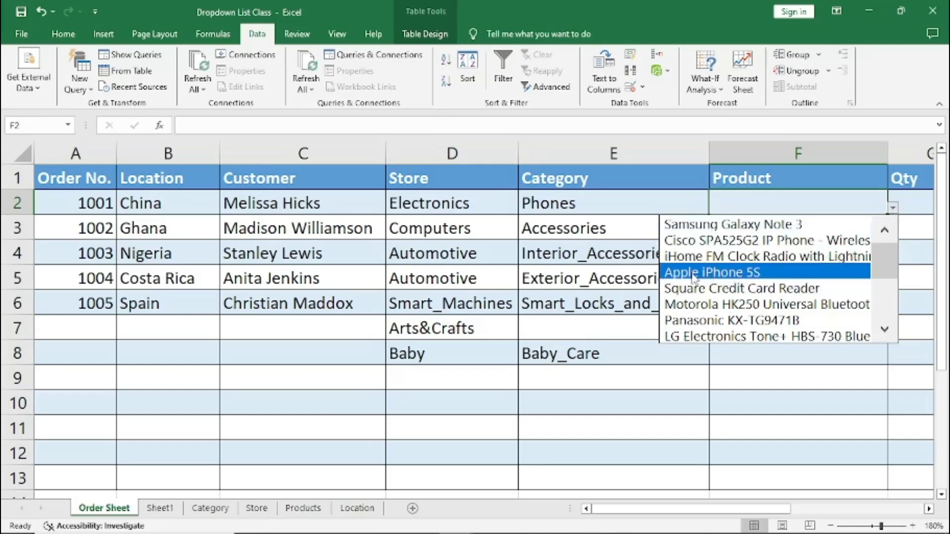
left_click(716, 274)
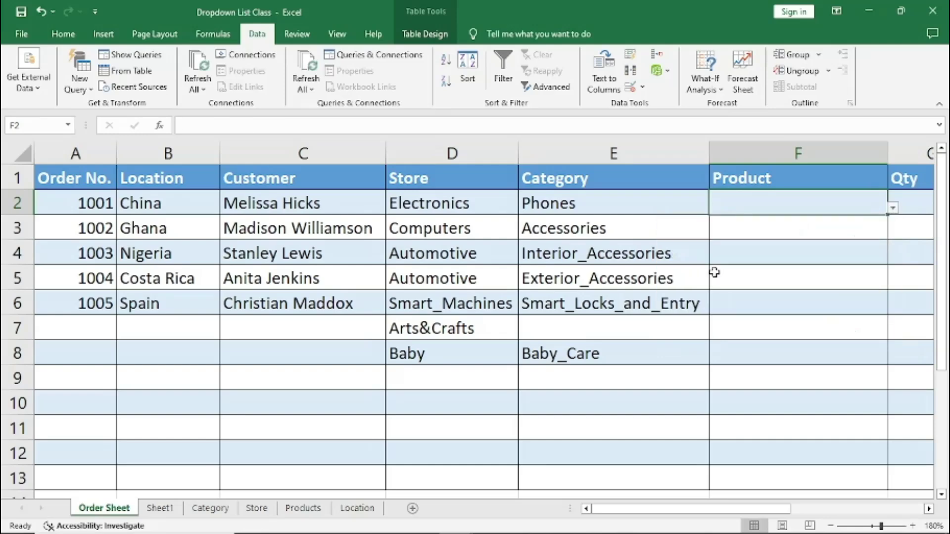
Step: Choose Verbatim 25 GB 6x Blu-ray Single Layer Recordable Disc, 3/Pack from the dropdown in Product cell F3 for the Accessories category
left_click(580, 231)
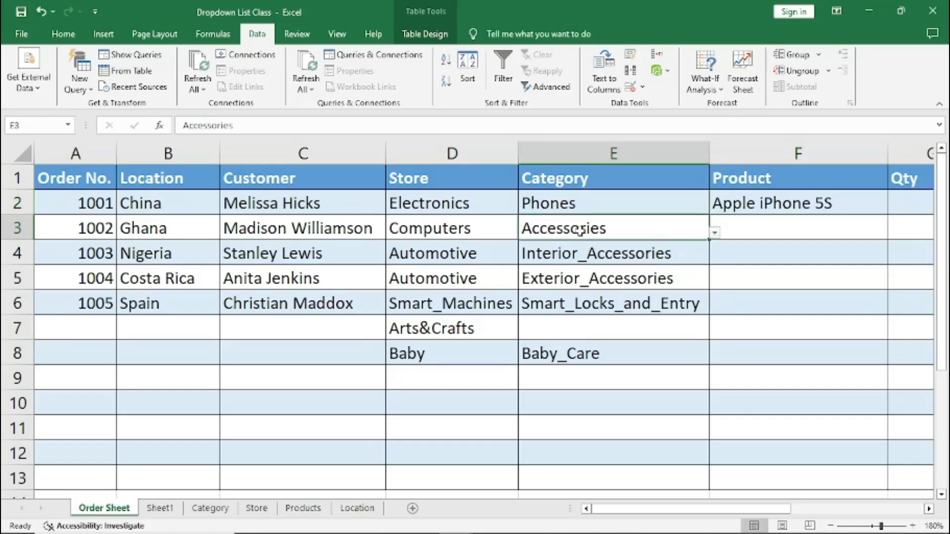
left_click(750, 229)
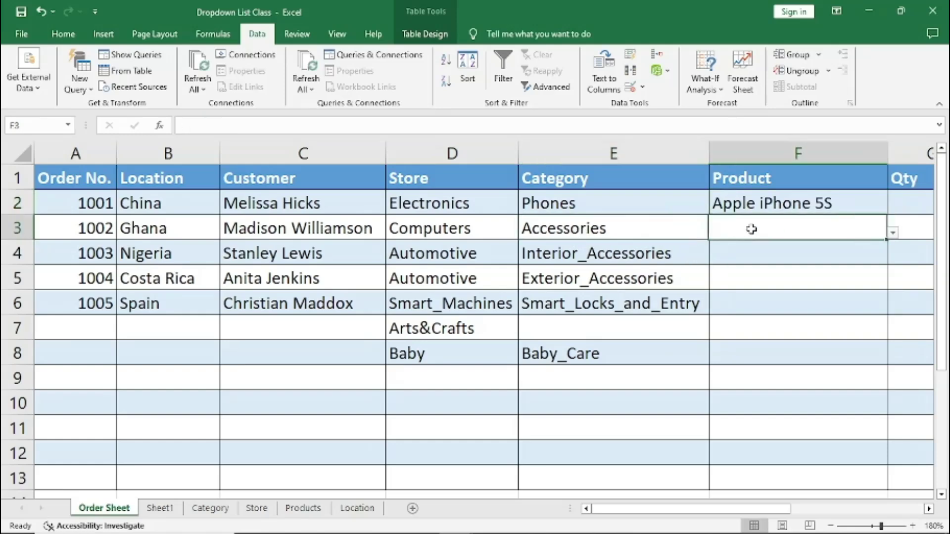
left_click(892, 233)
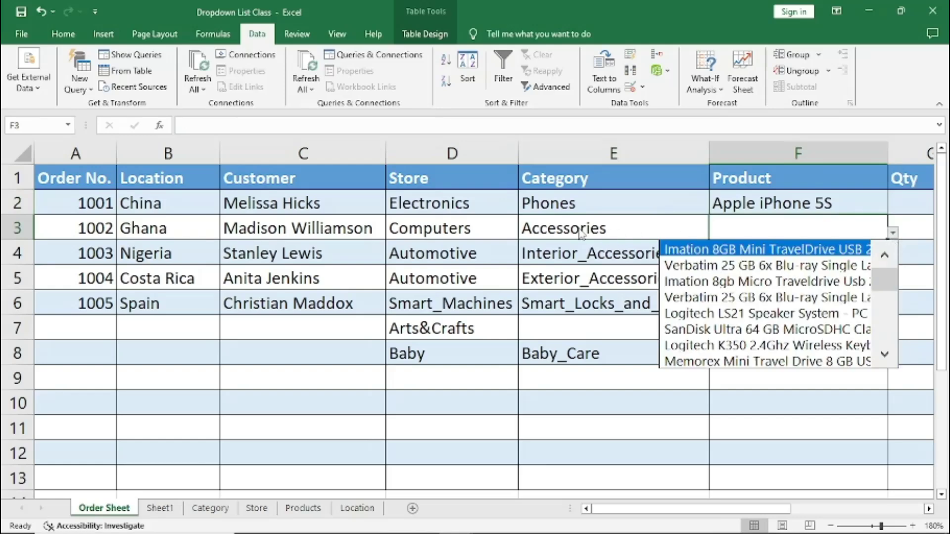
left_click(706, 299)
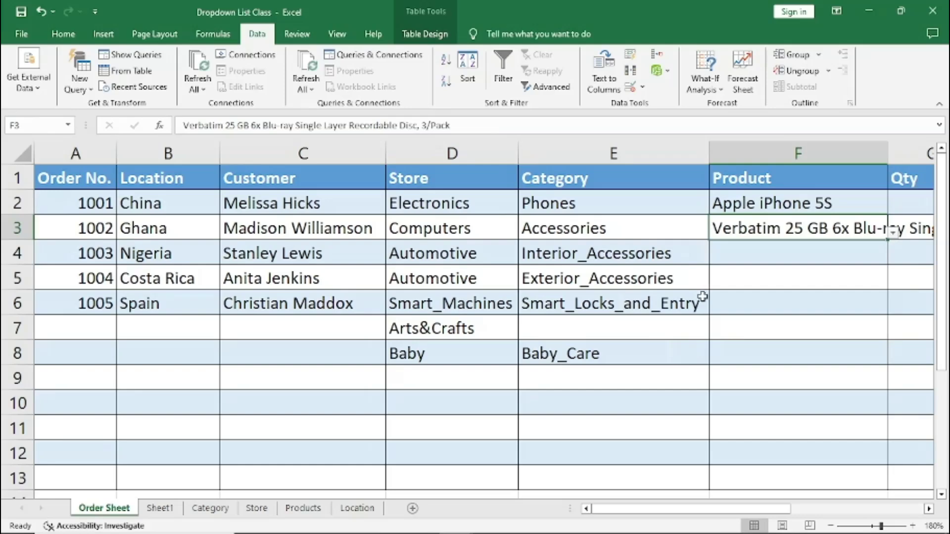
Step: Check the Products sheet for a product list matching the Interior_Accessories category in row 4 of the Order Sheet
left_click(638, 254)
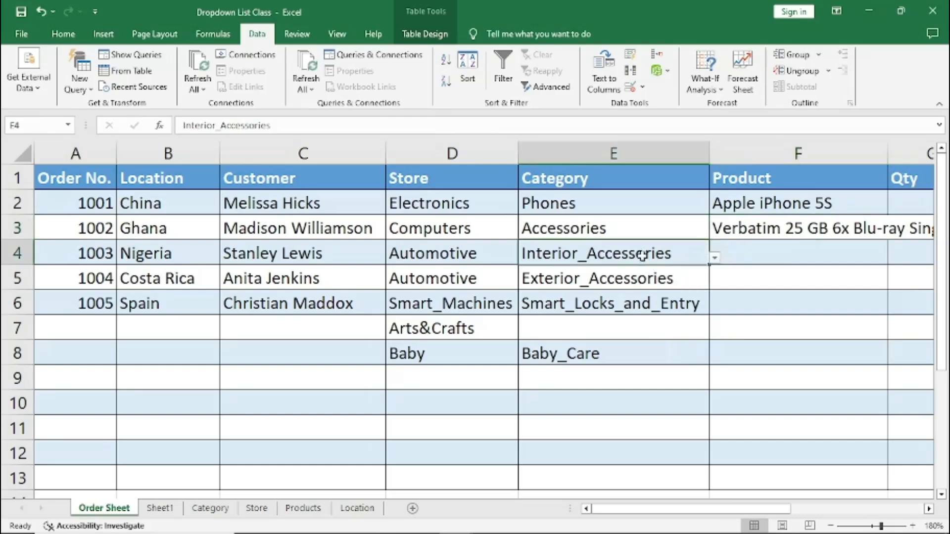
left_click(773, 257)
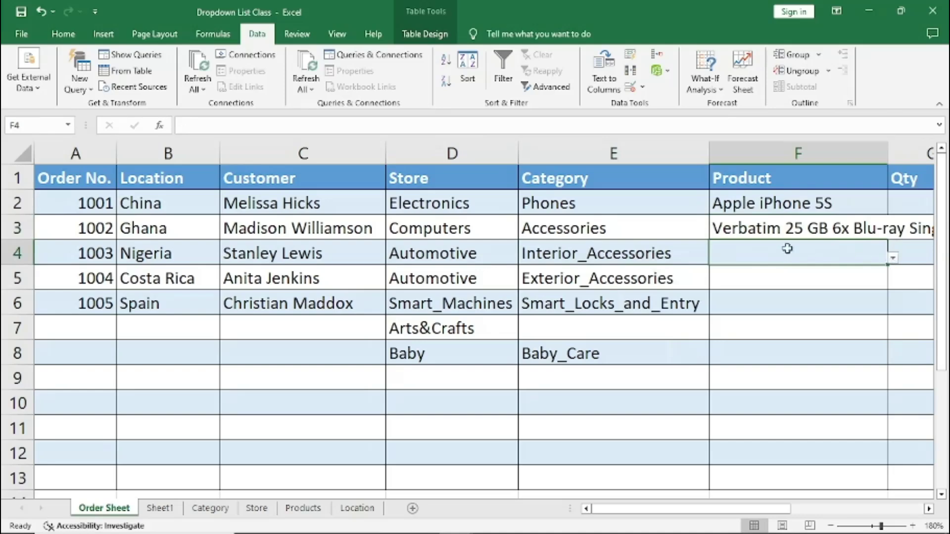
left_click(605, 250)
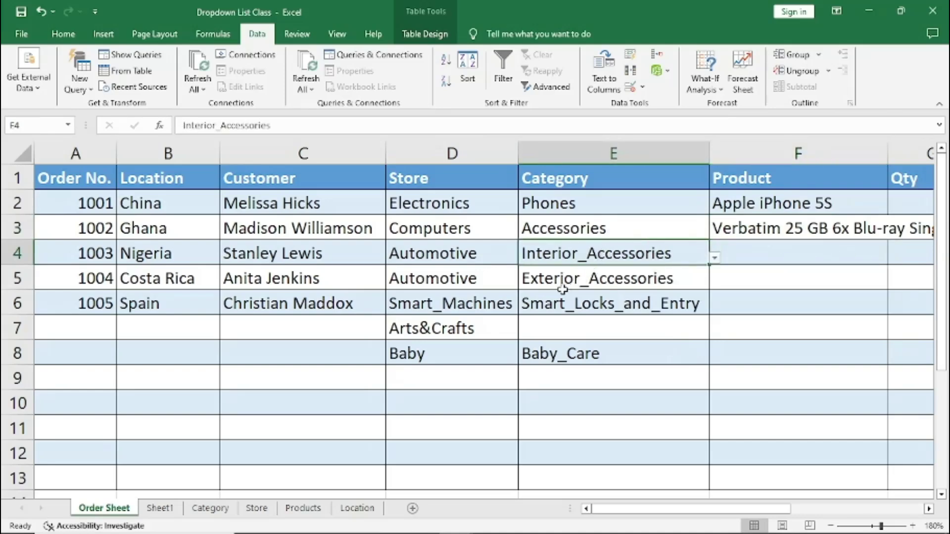
left_click(303, 508)
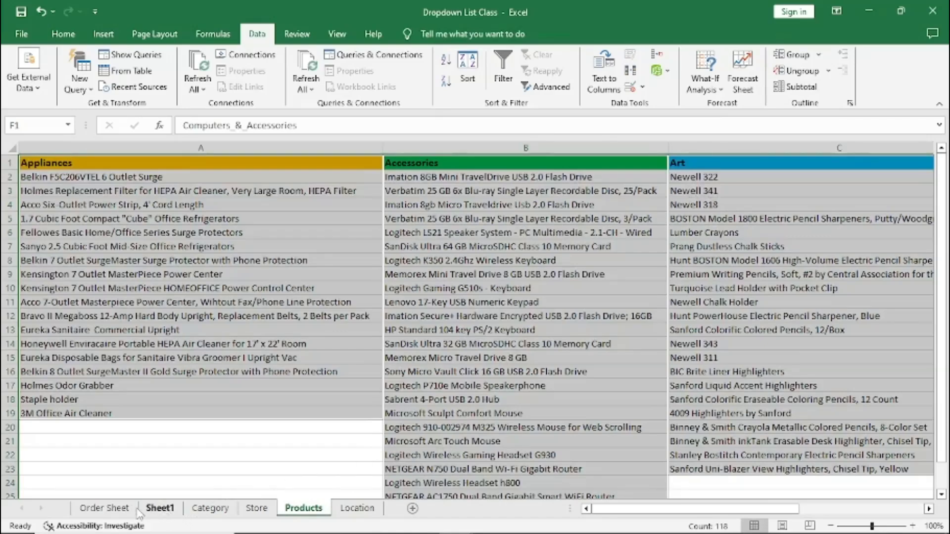
left_click(104, 508)
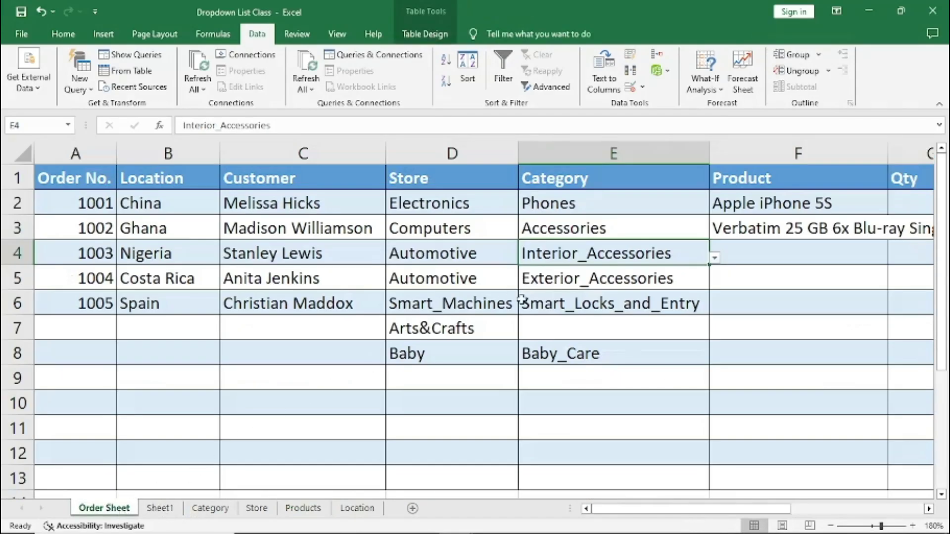
Step: Compare the Arts&Crafts store entry in D7 with its corresponding defined name in the Name Manager
left_click(436, 329)
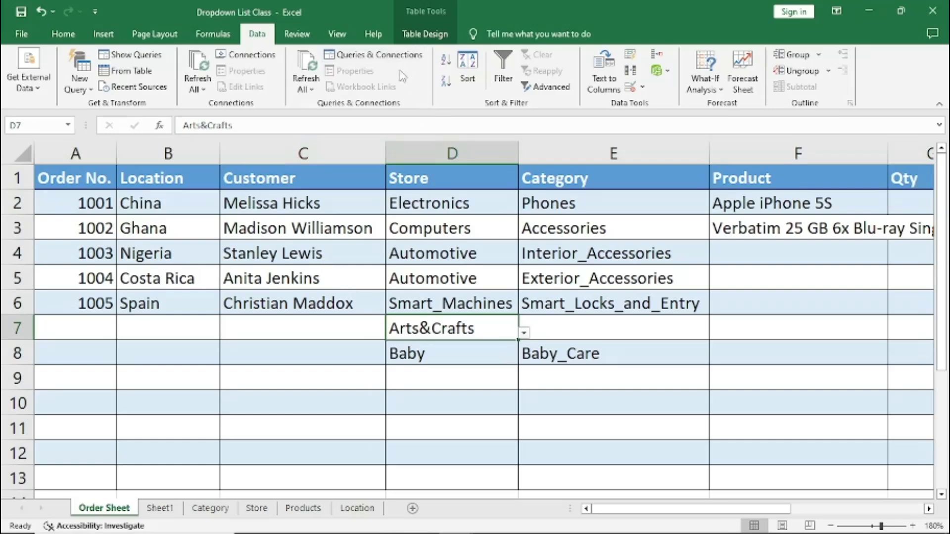
left_click(555, 144)
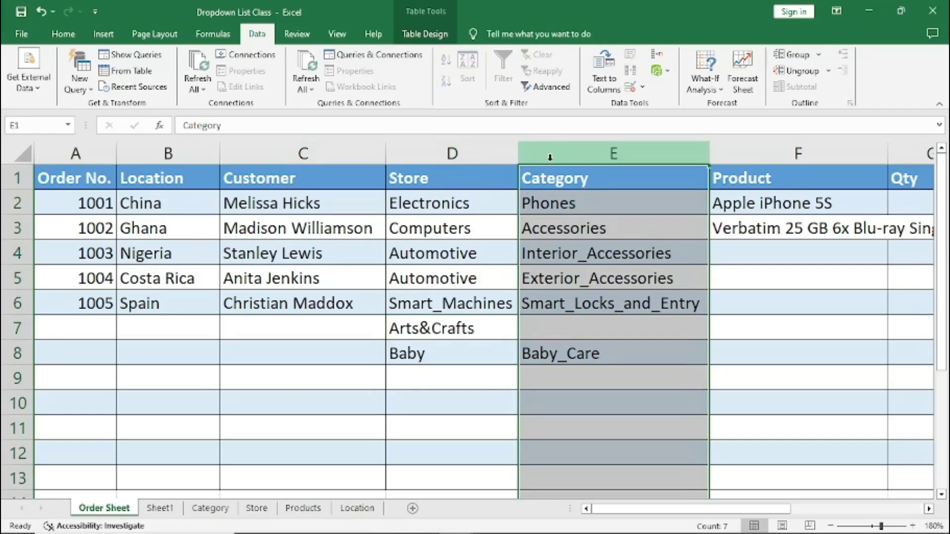
left_click(551, 185)
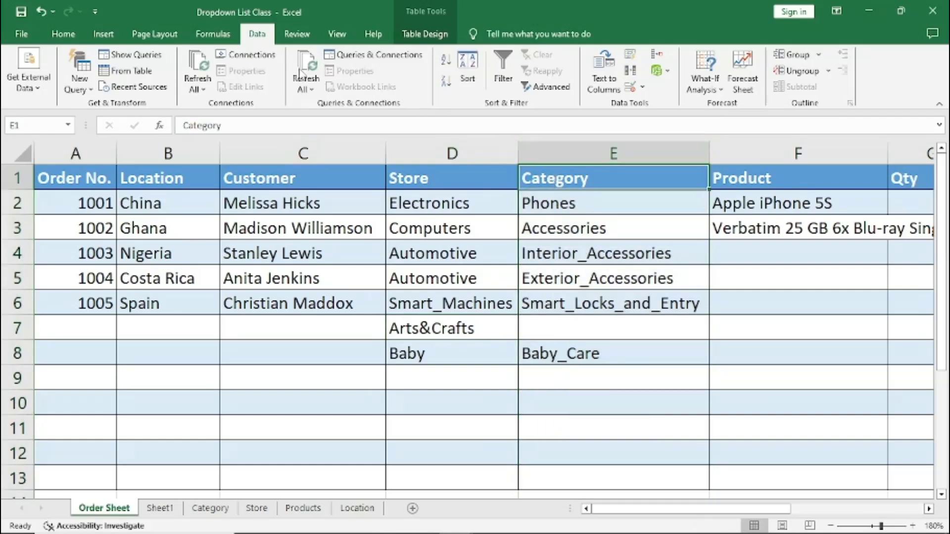
left_click(208, 34)
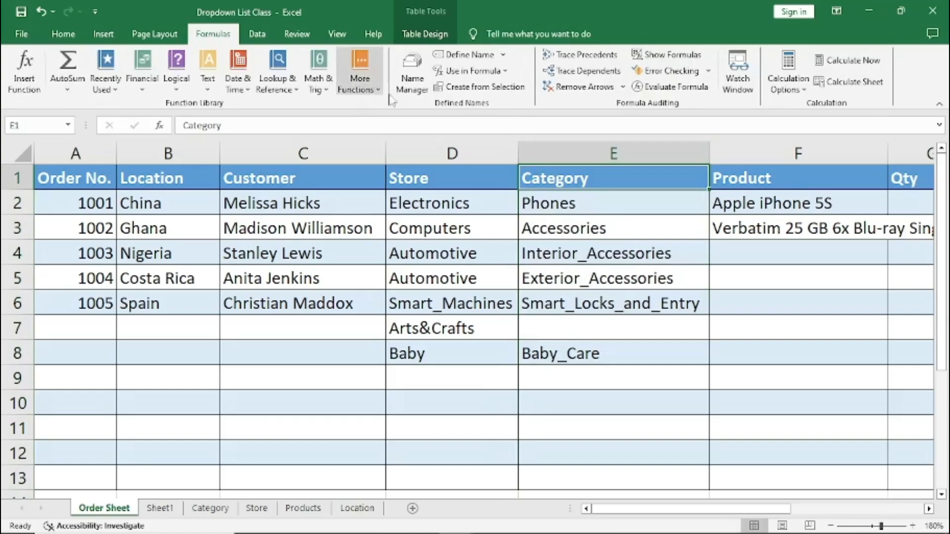
left_click(422, 89)
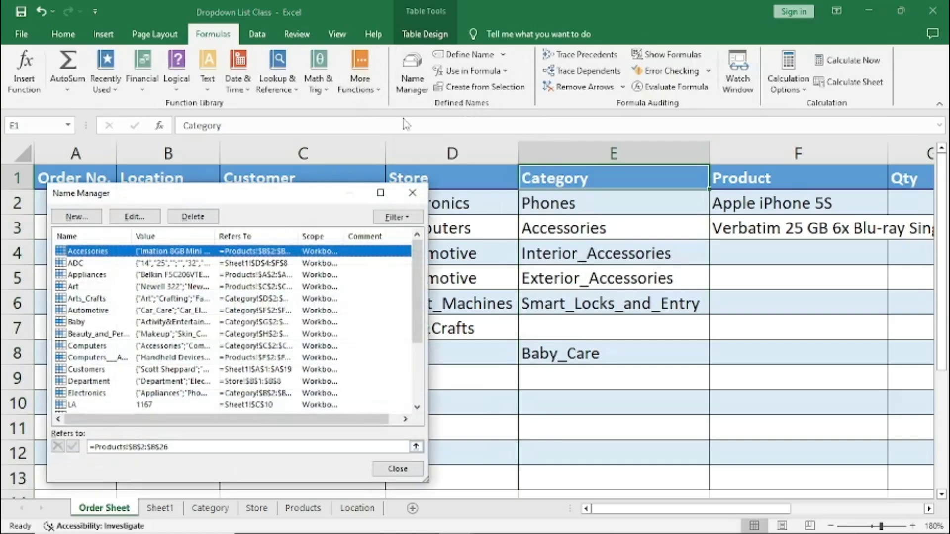
left_click(94, 299)
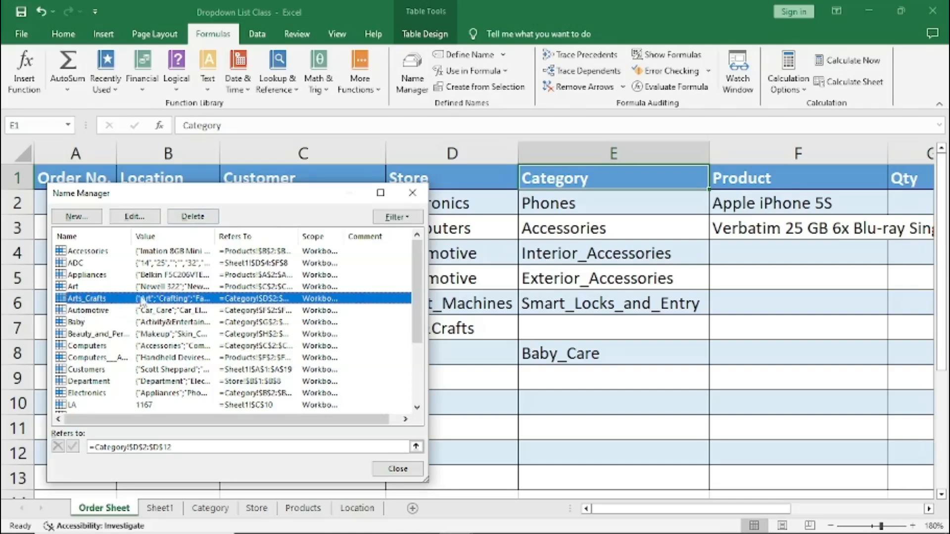
left_click(414, 195)
Step: Copy the header text Arts&Crafts from cell D1 on the Category sheet
left_click(209, 508)
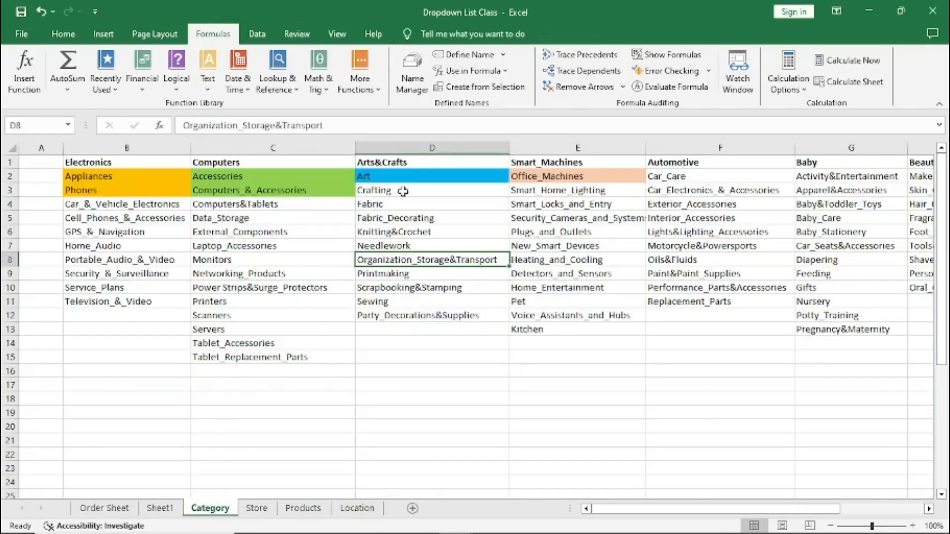
left_click(398, 149)
left_click(399, 159)
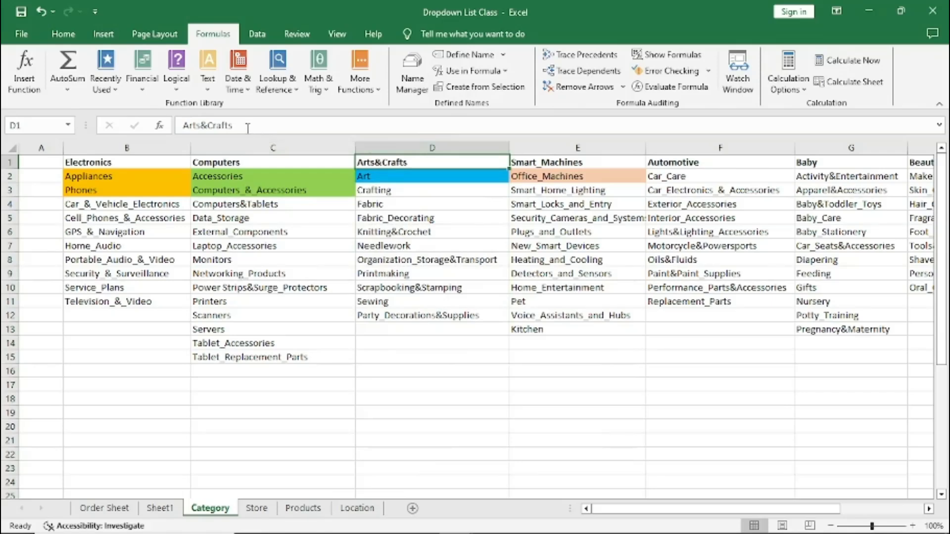
left_click_drag(247, 127, 172, 125)
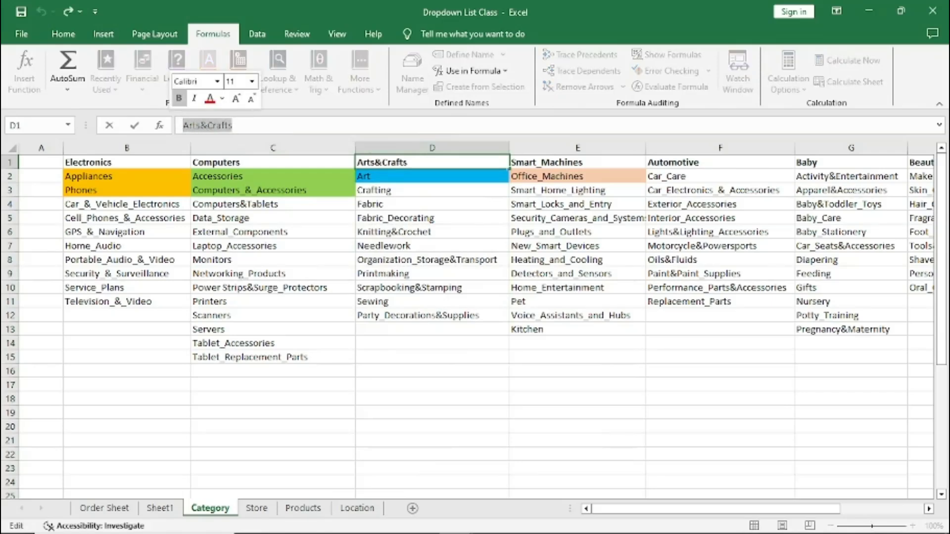
right_click(199, 126)
left_click(223, 142)
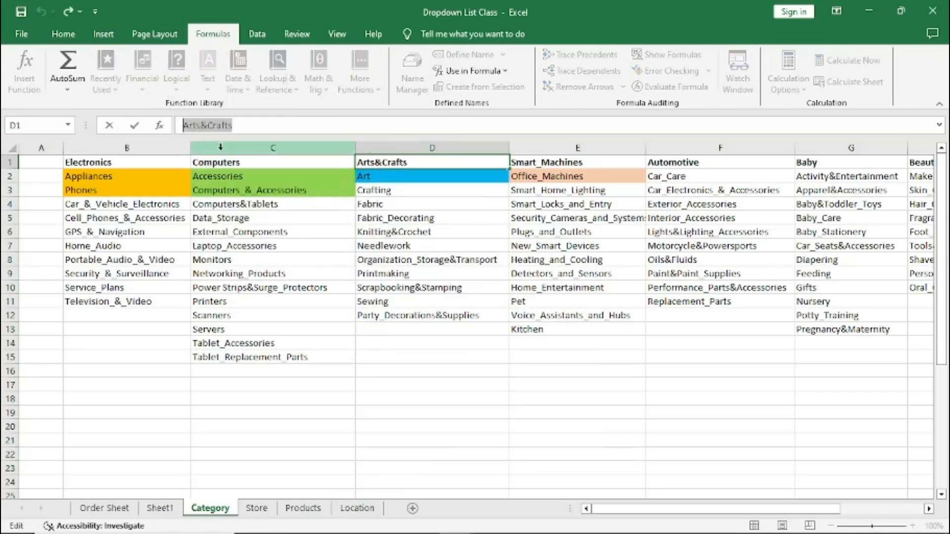
left_click(262, 289)
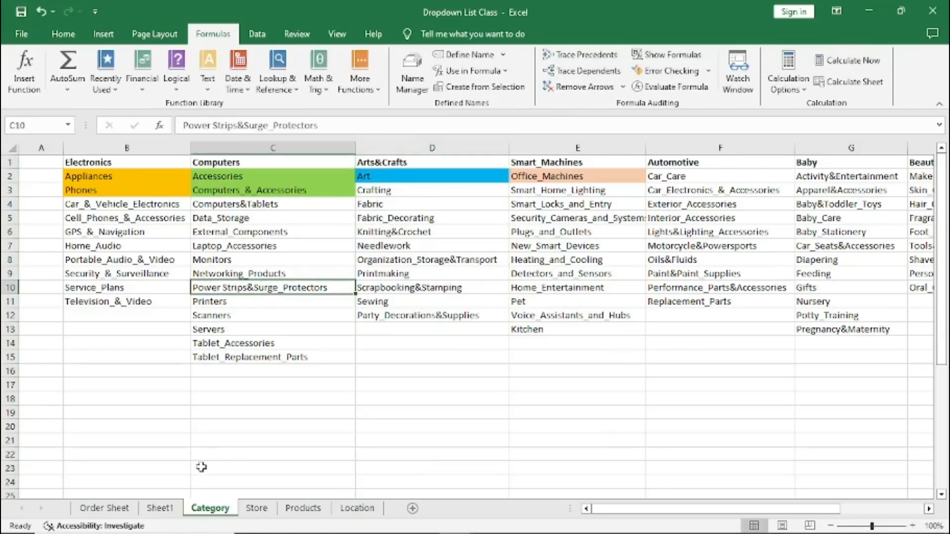
Step: Try to rename the defined name Arts_Crafts to Arts&Crafts from the Order Sheet, and abandon the edit
left_click(118, 509)
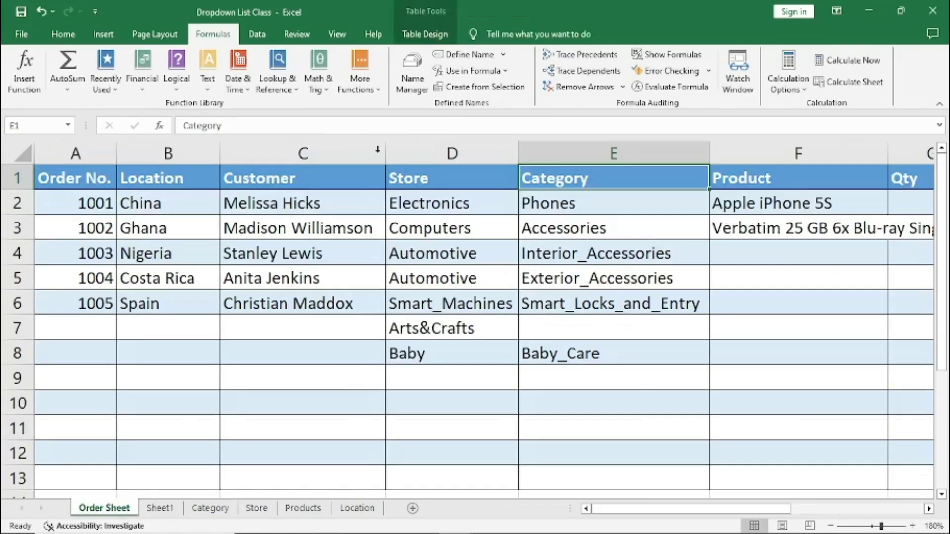
left_click(412, 79)
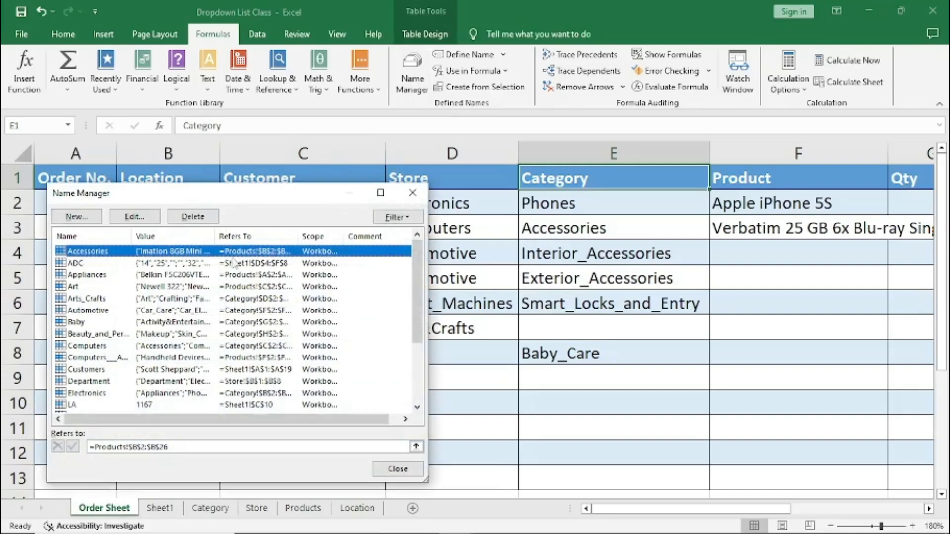
left_click(90, 302)
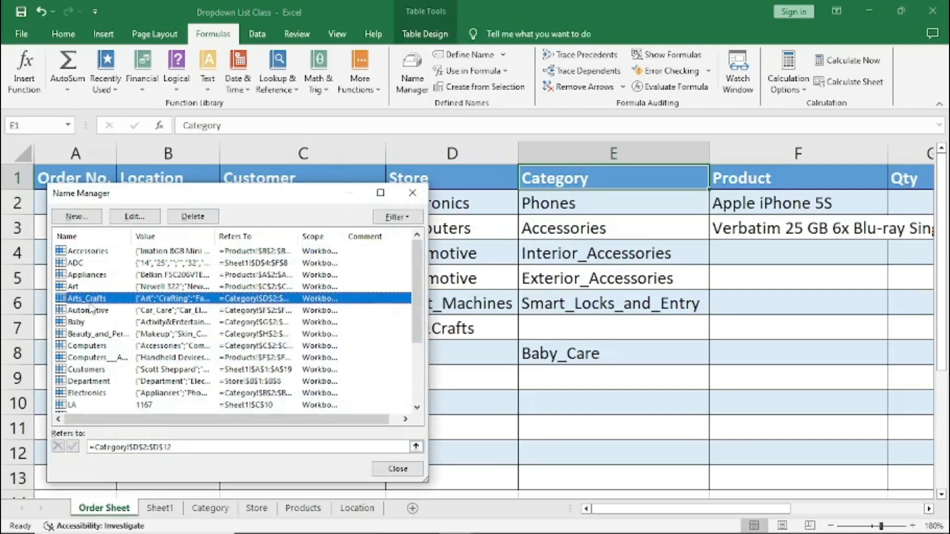
left_click(134, 216)
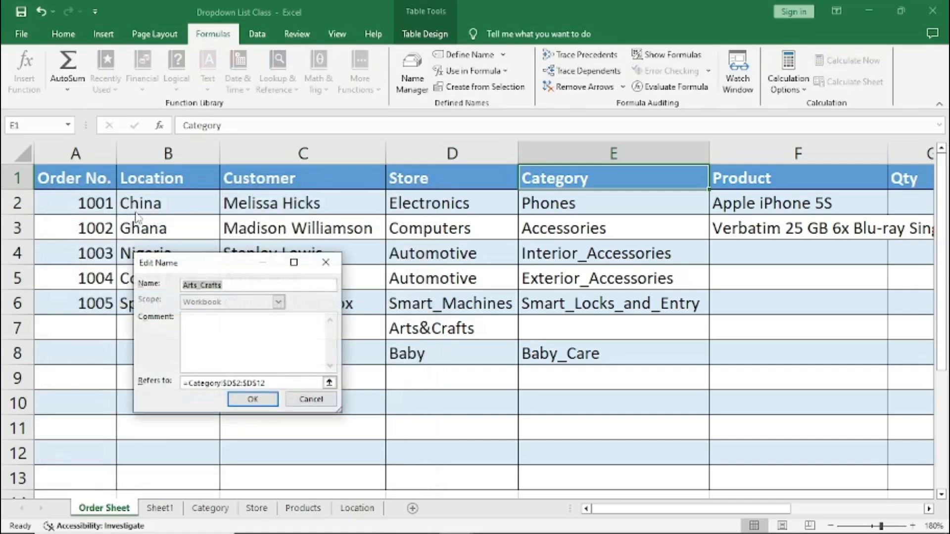
left_click_drag(226, 286, 179, 286)
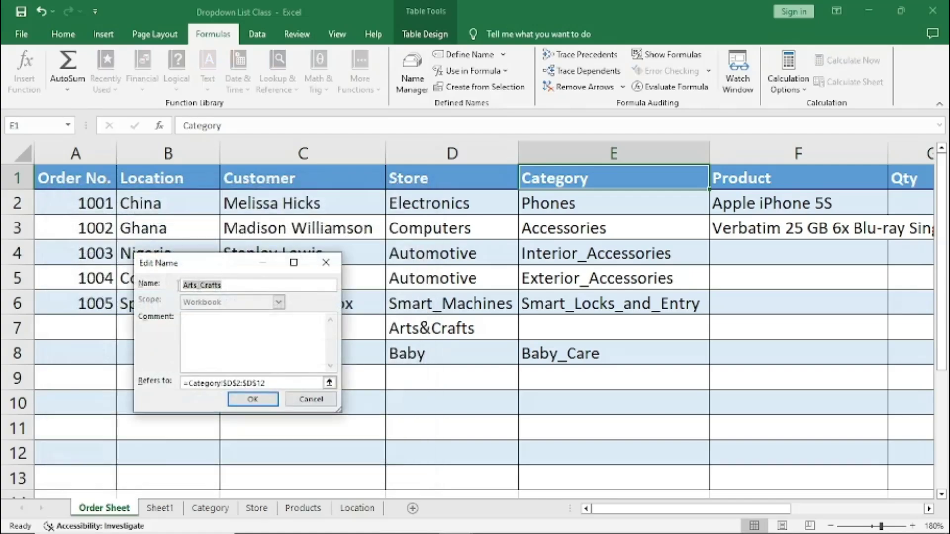
right_click(199, 286)
left_click(224, 330)
left_click(255, 403)
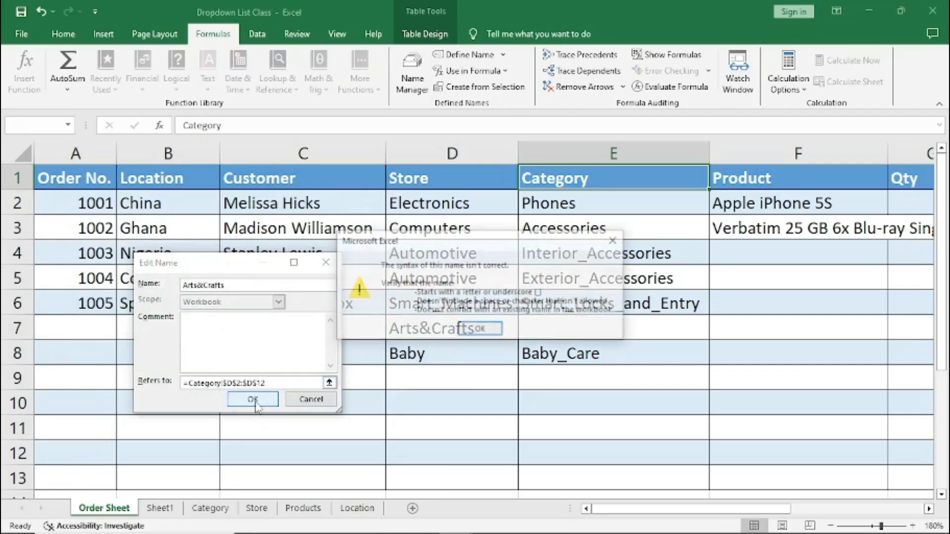
left_click(479, 330)
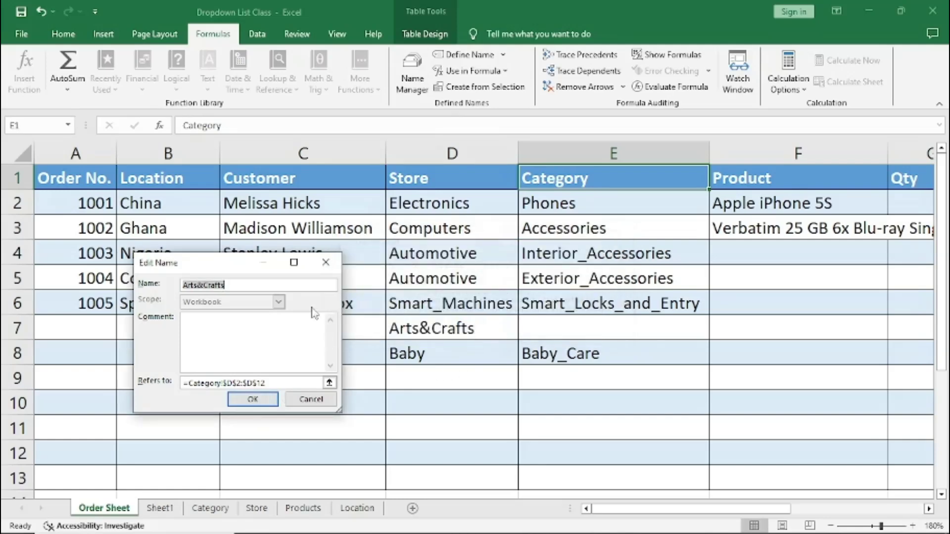
left_click(311, 399)
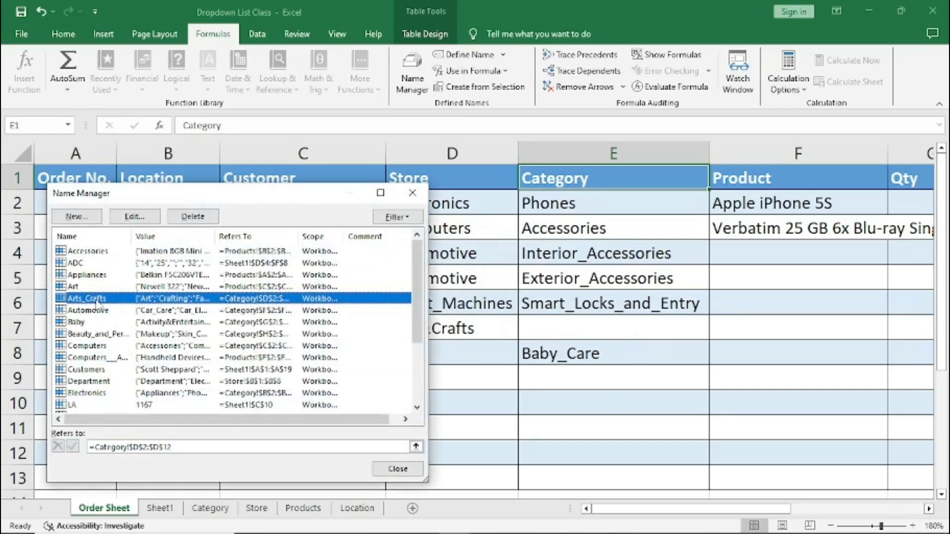
Step: Look through the full list of defined names in the Name Manager, then close it
left_click(417, 409)
left_click(417, 408)
left_click(416, 408)
left_click(417, 409)
left_click(417, 408)
left_click(417, 408)
left_click(417, 409)
left_click(417, 408)
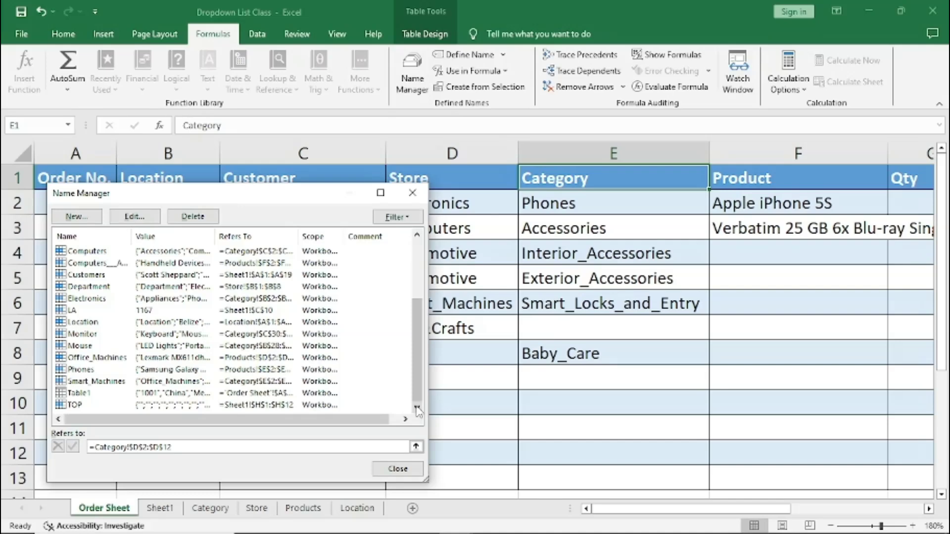
left_click(417, 236)
left_click(417, 236)
left_click(417, 236)
left_click(417, 236)
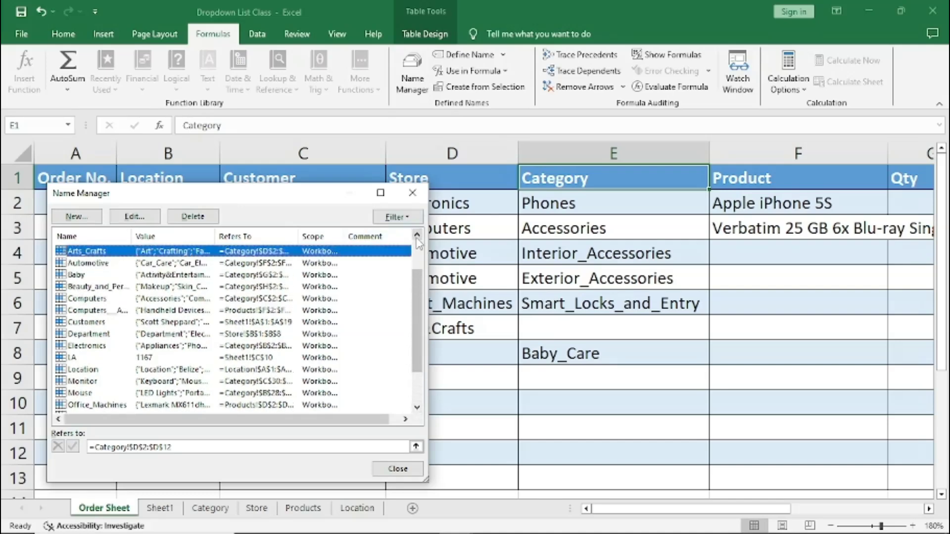
left_click(417, 236)
left_click(417, 235)
left_click(417, 236)
left_click(417, 236)
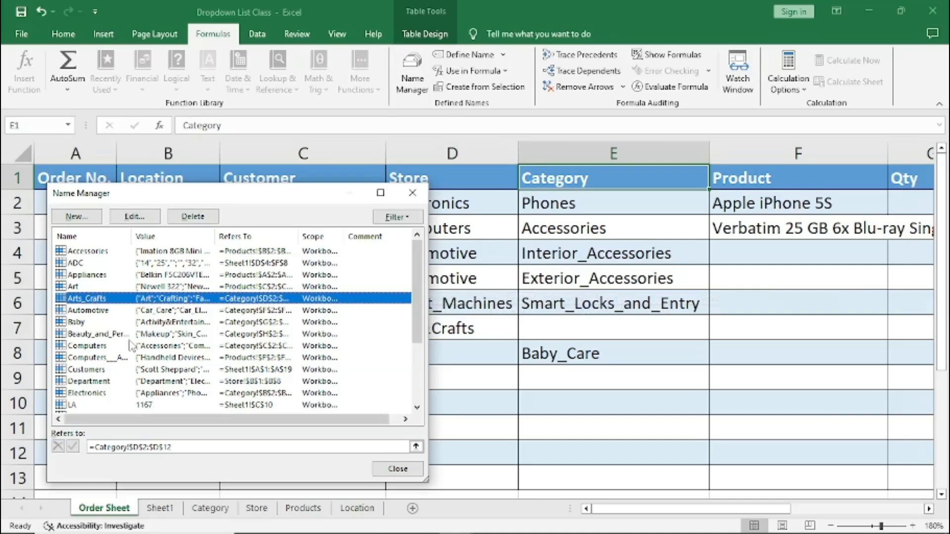
left_click(400, 468)
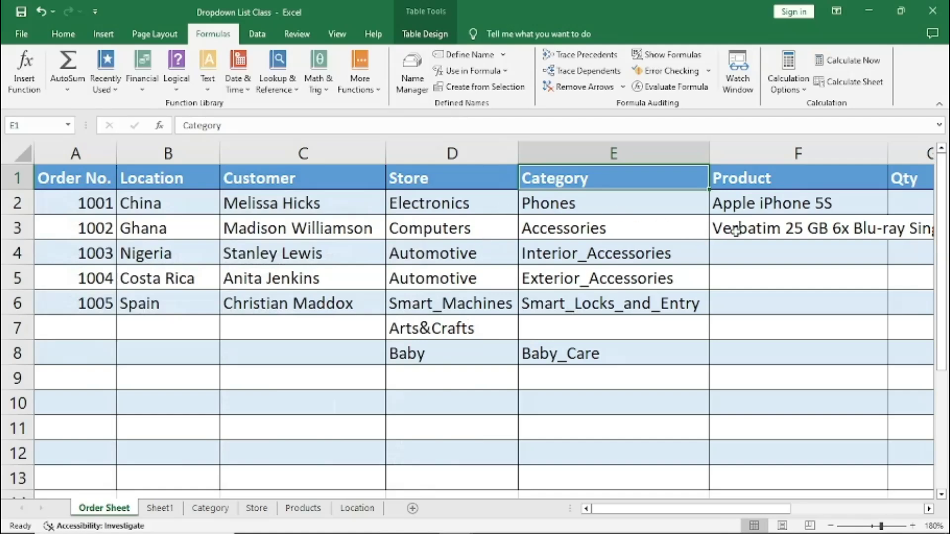
Step: Try to extend the order number series to A9 by filling down from A6 alone
left_click(786, 253)
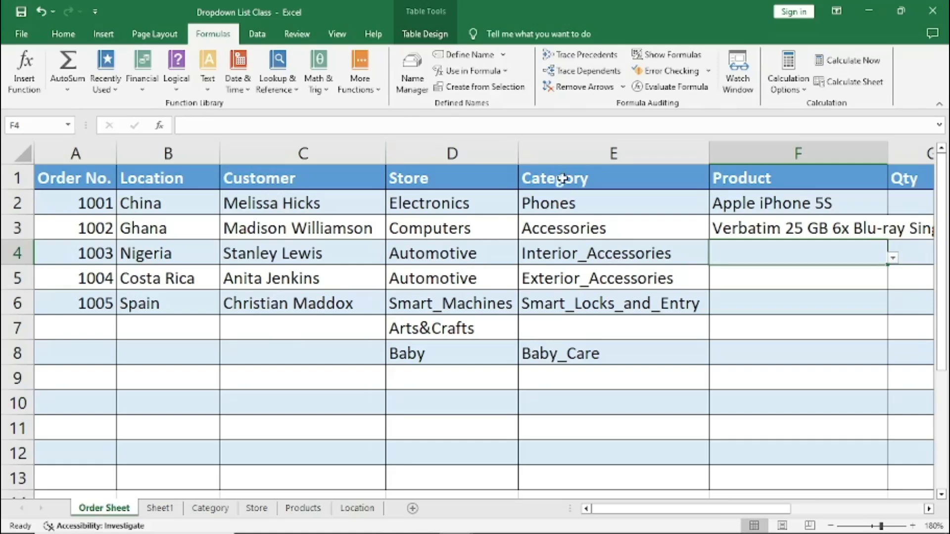
left_click(79, 385)
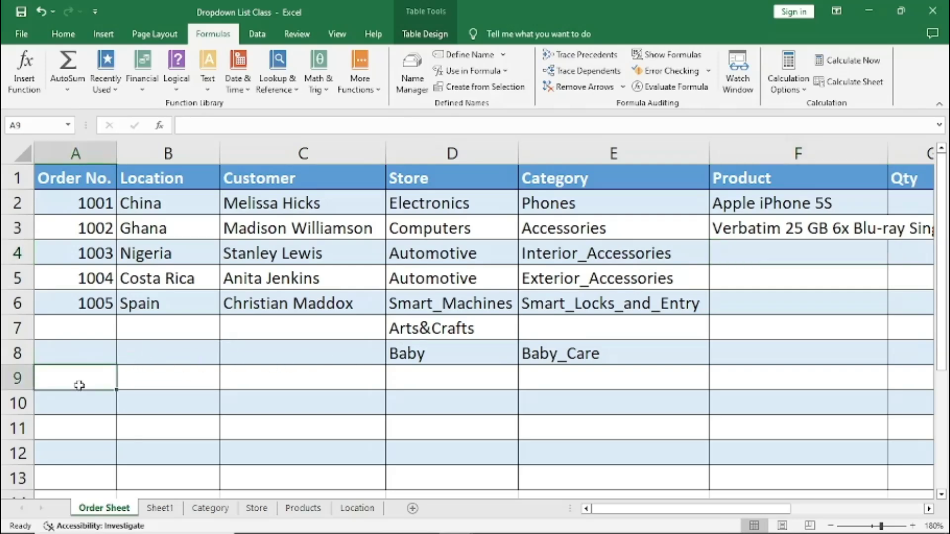
left_click(96, 307)
left_click_drag(117, 316, 110, 392)
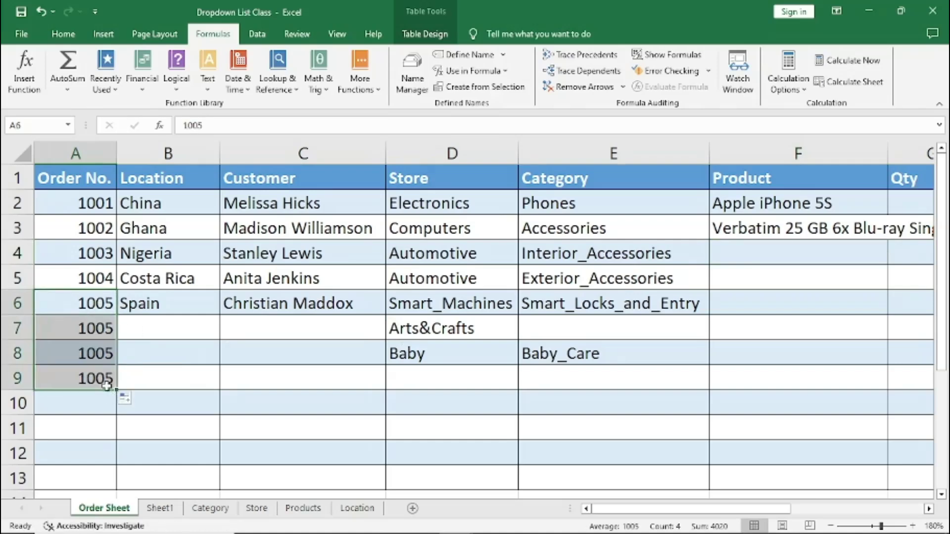
Step: Continue the order number series down to A9, using the consecutive numbers in A5:A6 as the pattern
left_click(98, 273)
left_click_drag(98, 274, 108, 395)
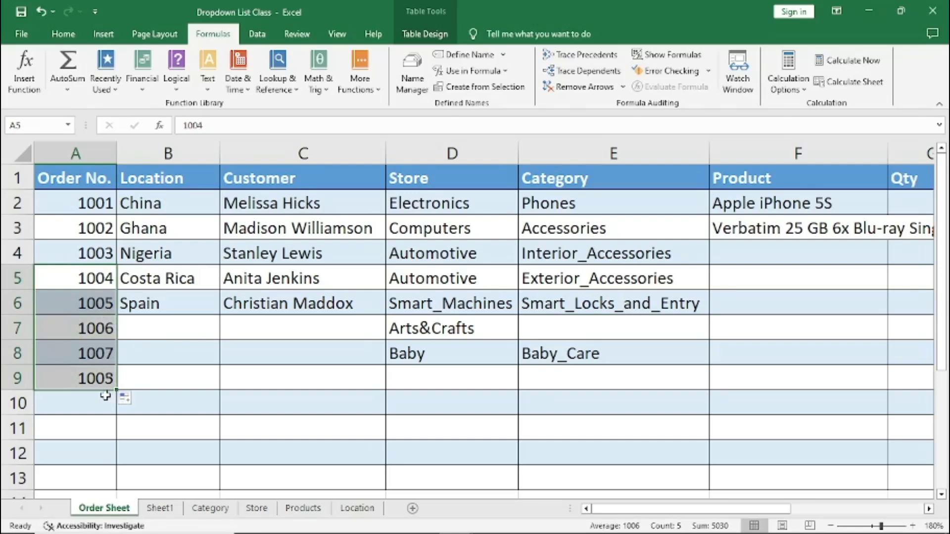
left_click(97, 380)
Step: Set the row 9 location to Belize and choose a customer for C9 from the lower part of the customer dropdown
left_click(148, 377)
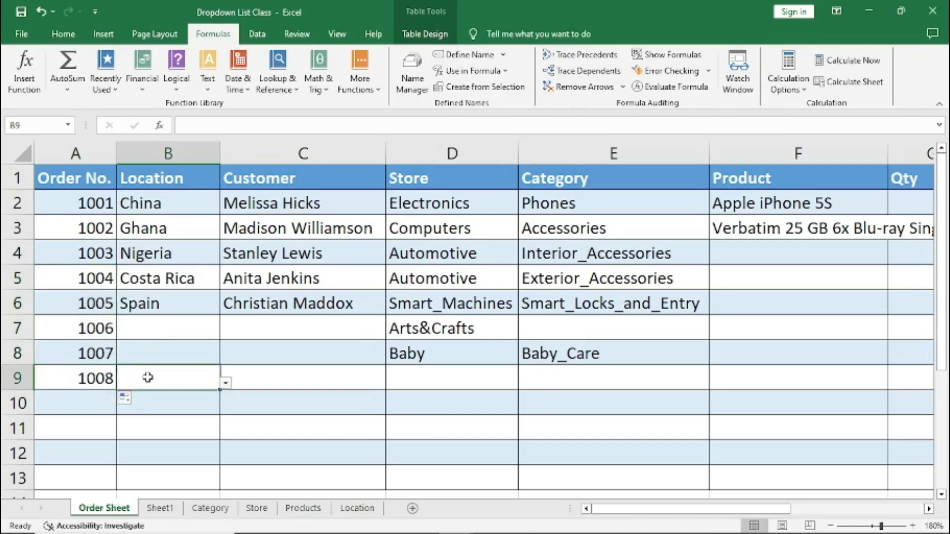
left_click(226, 383)
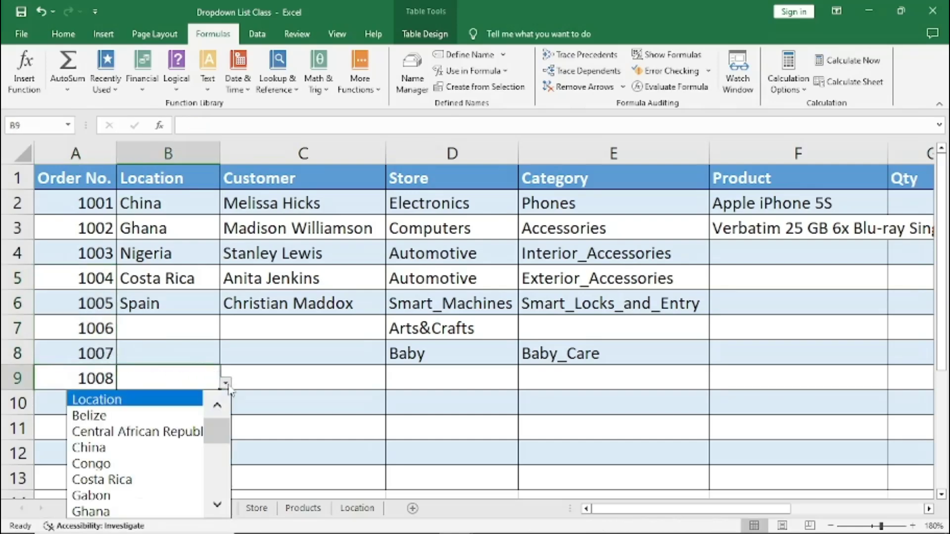
left_click(104, 416)
left_click(299, 371)
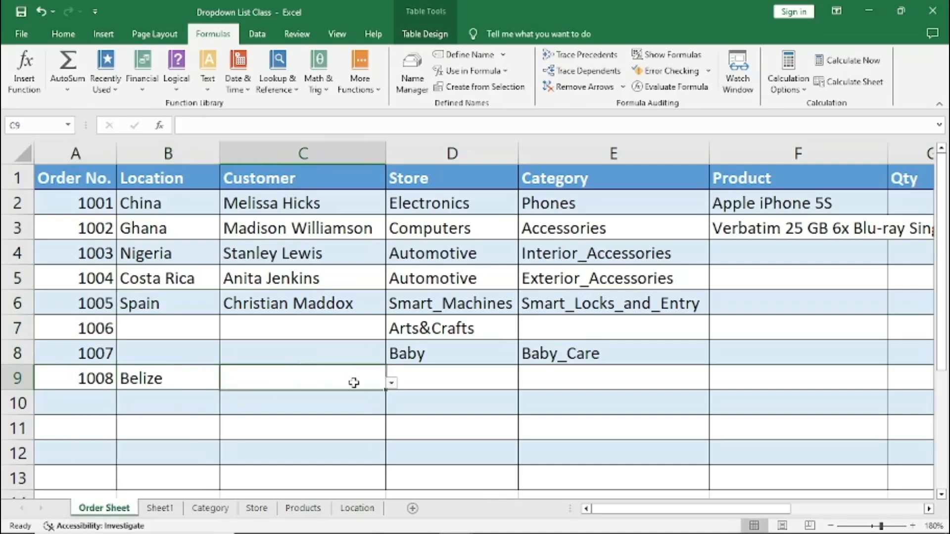
left_click(390, 383)
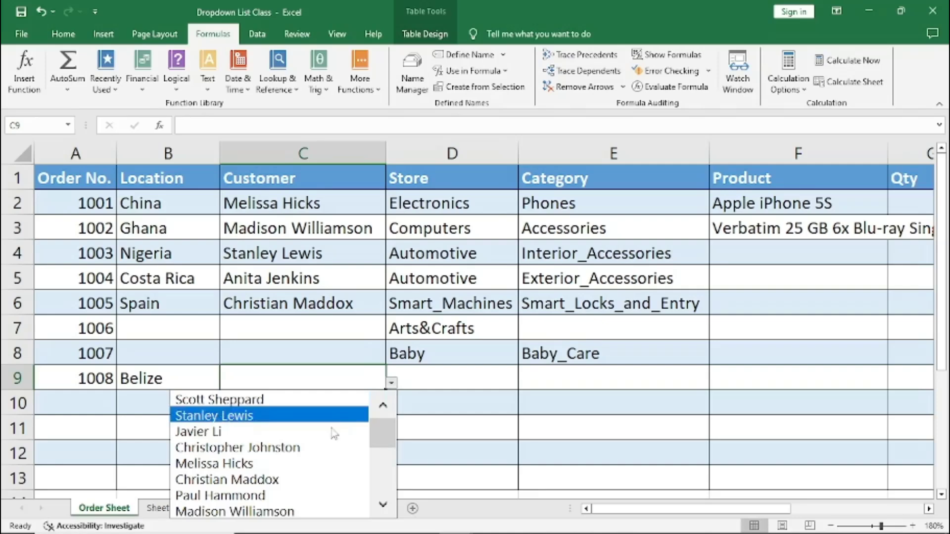
left_click_drag(394, 439, 388, 513)
left_click(201, 513)
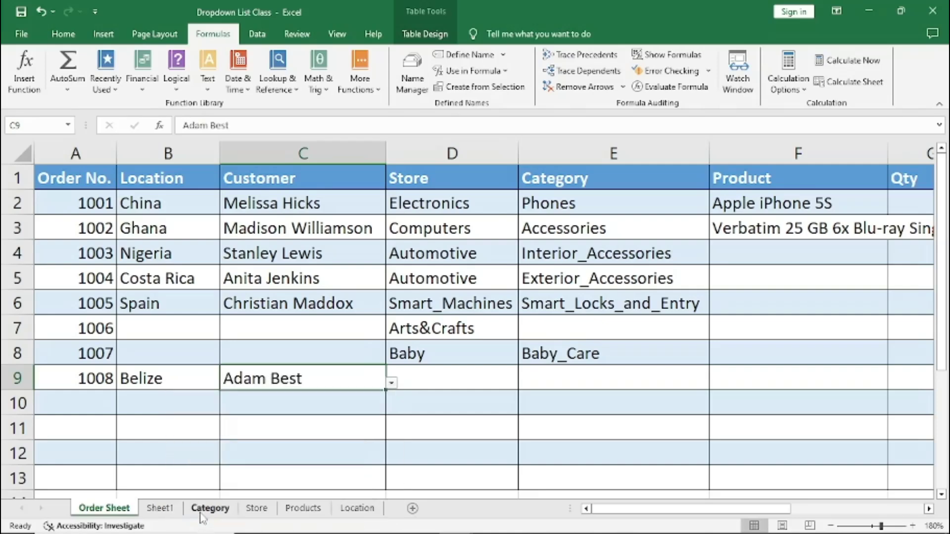
Step: Choose Electronics as the store in D9 and Phones as its dependent category in E9
left_click(428, 374)
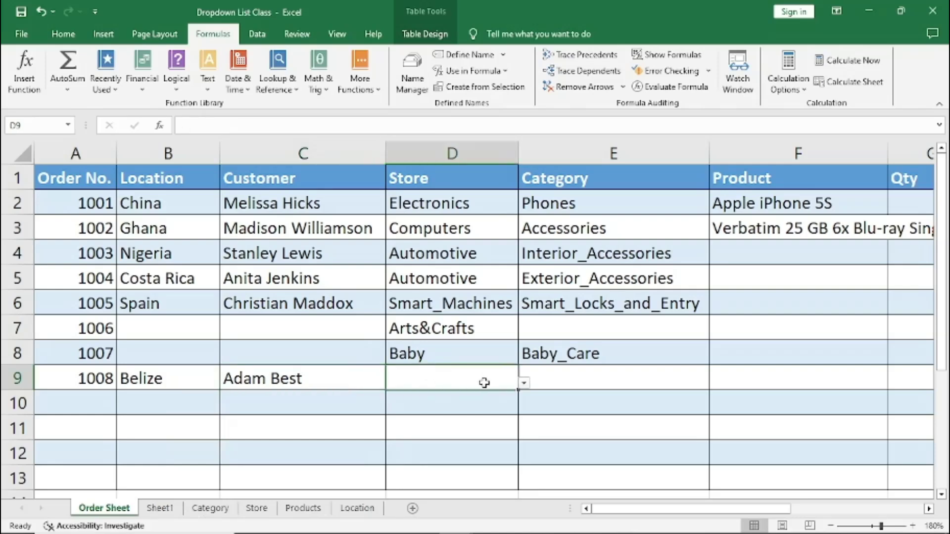
left_click(524, 383)
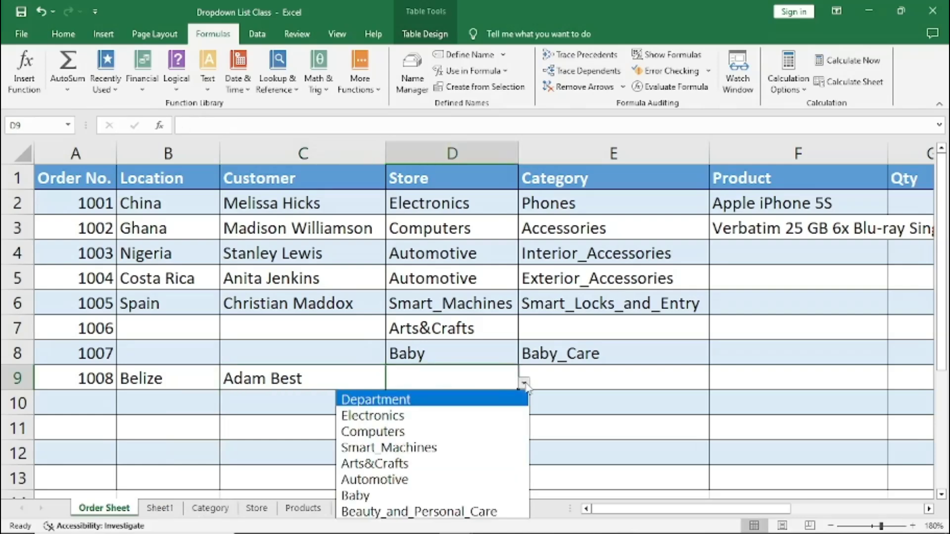
left_click(393, 416)
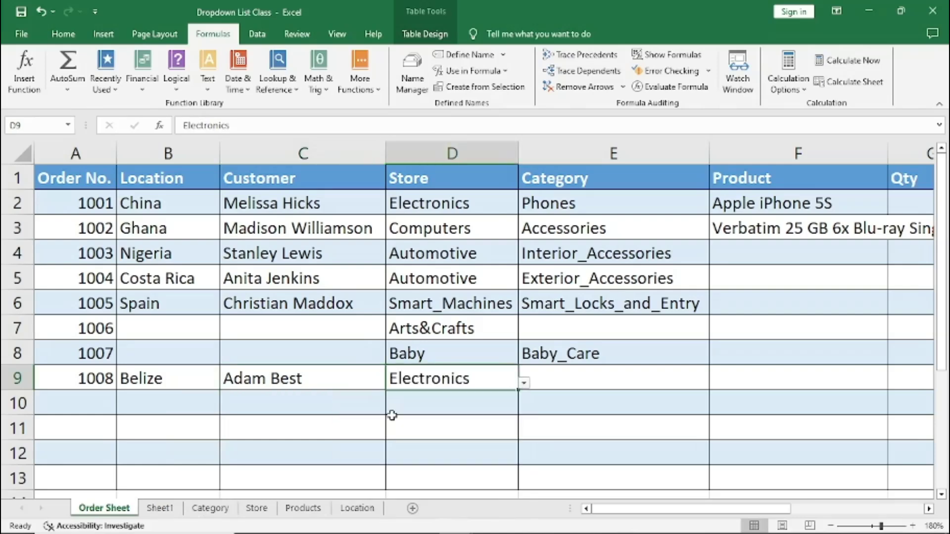
left_click(553, 379)
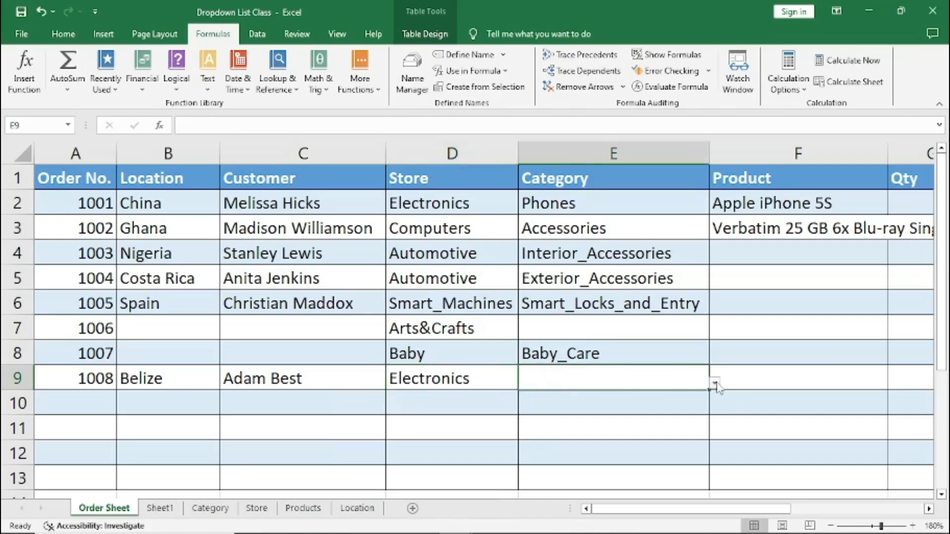
left_click(715, 384)
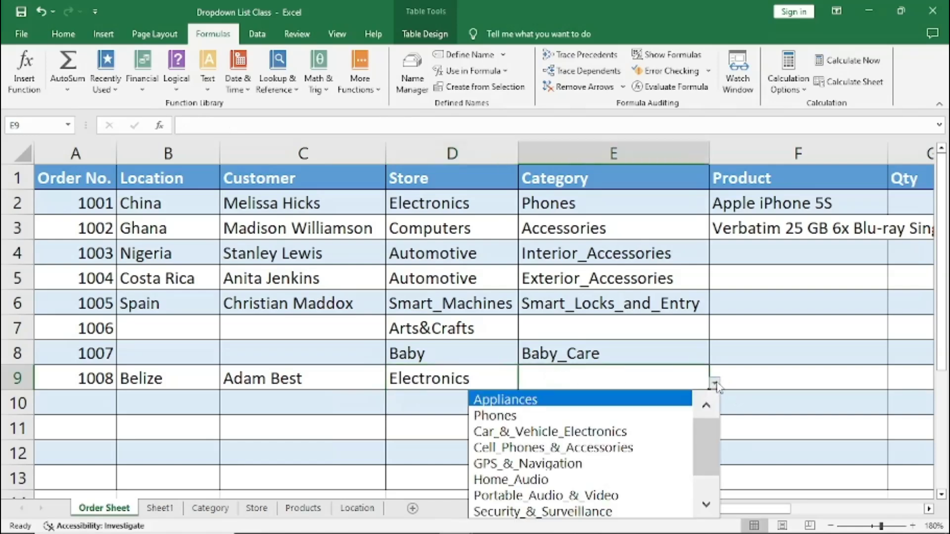
left_click(499, 418)
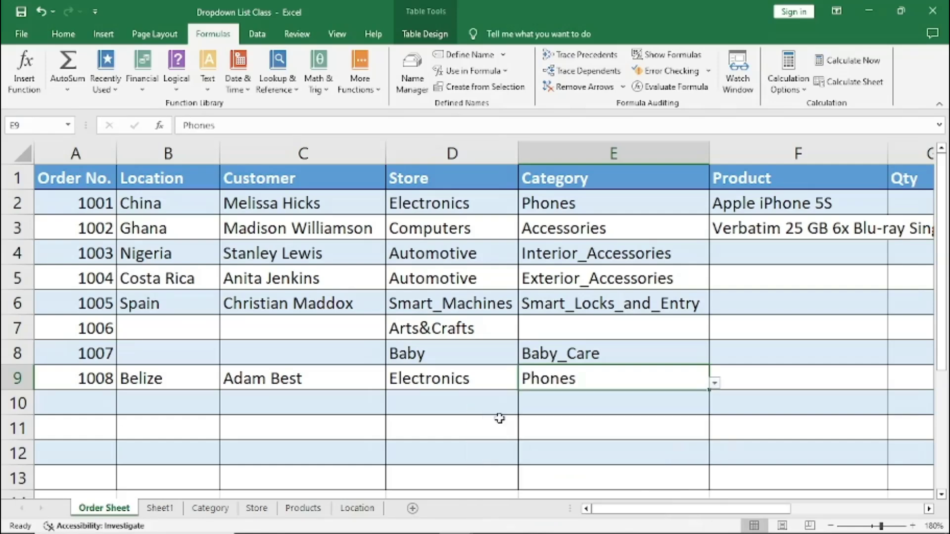
Step: Choose Cisco SPA301 from the dependent product dropdown in F9
left_click(774, 382)
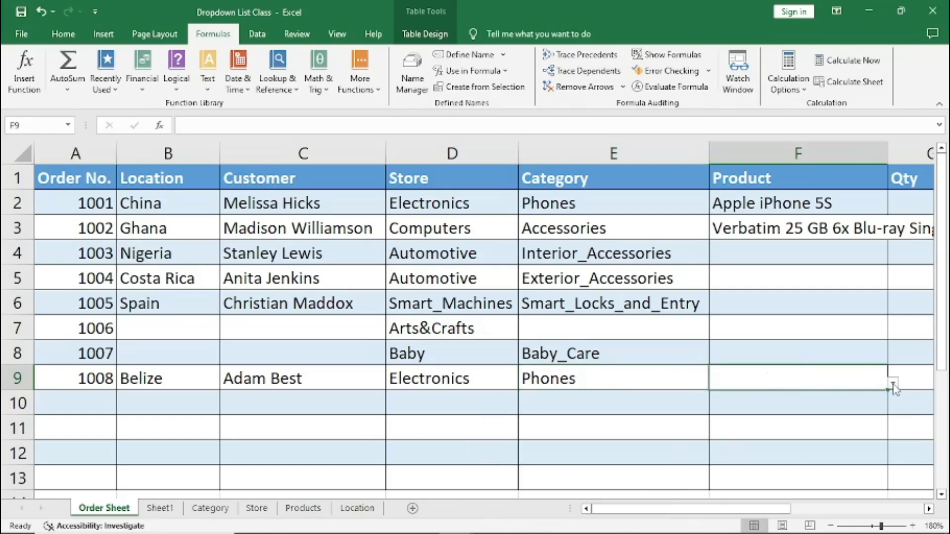
left_click(892, 384)
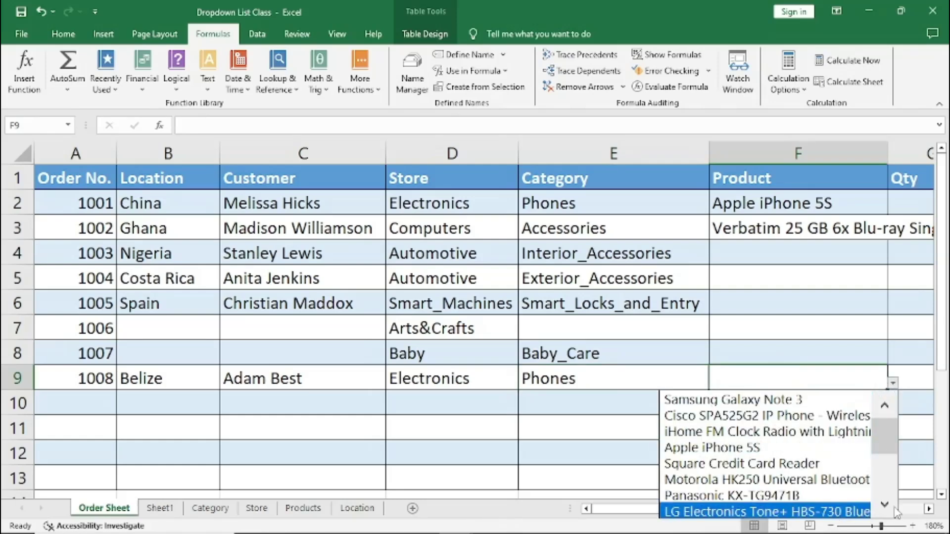
scroll(890, 509, "down", 4)
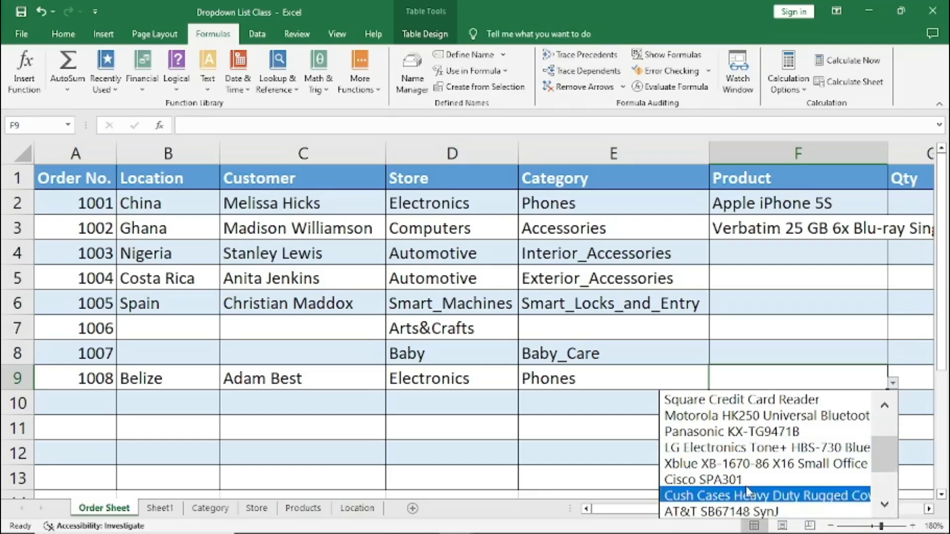
left_click(708, 480)
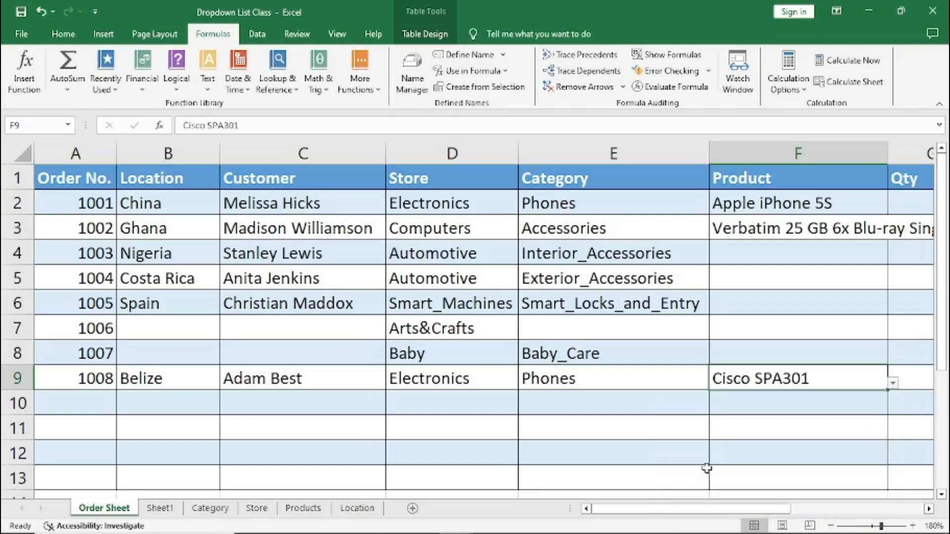
left_click(611, 382)
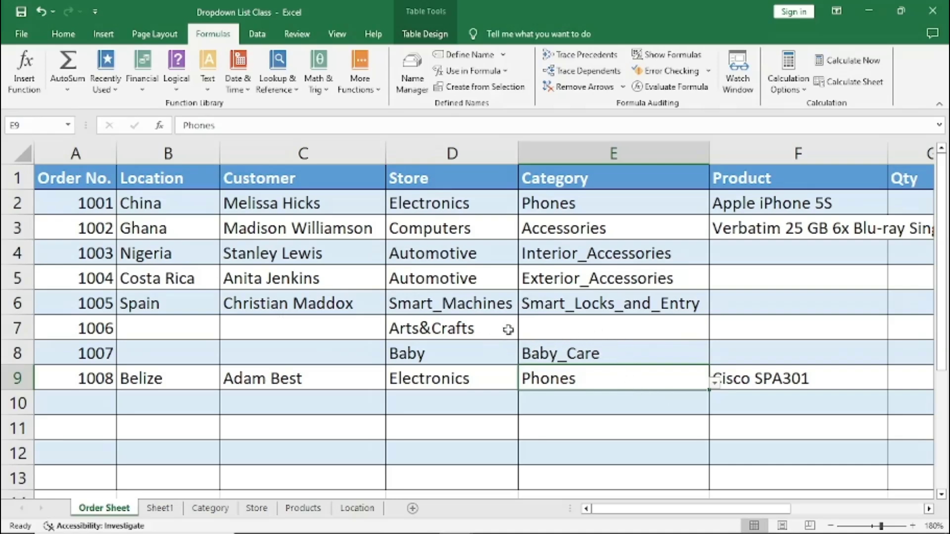
mouse_move(537, 533)
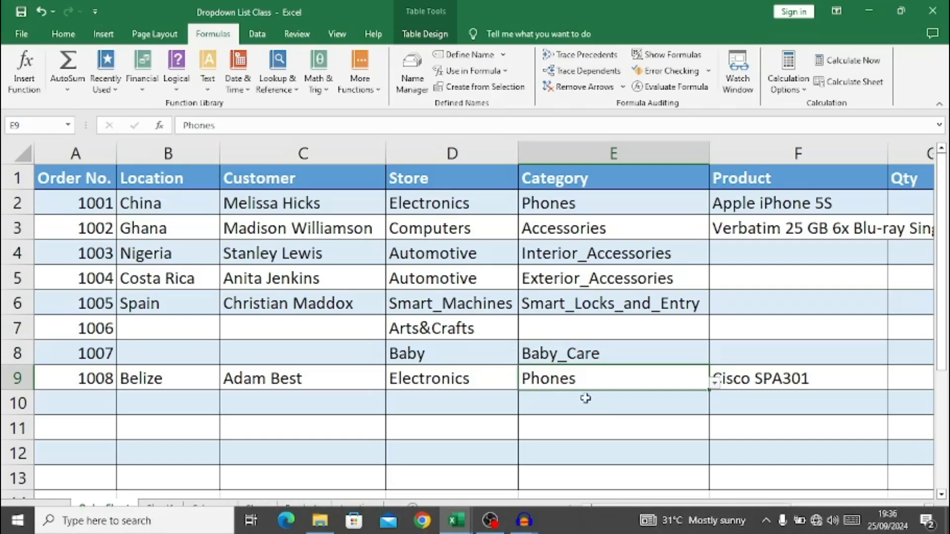